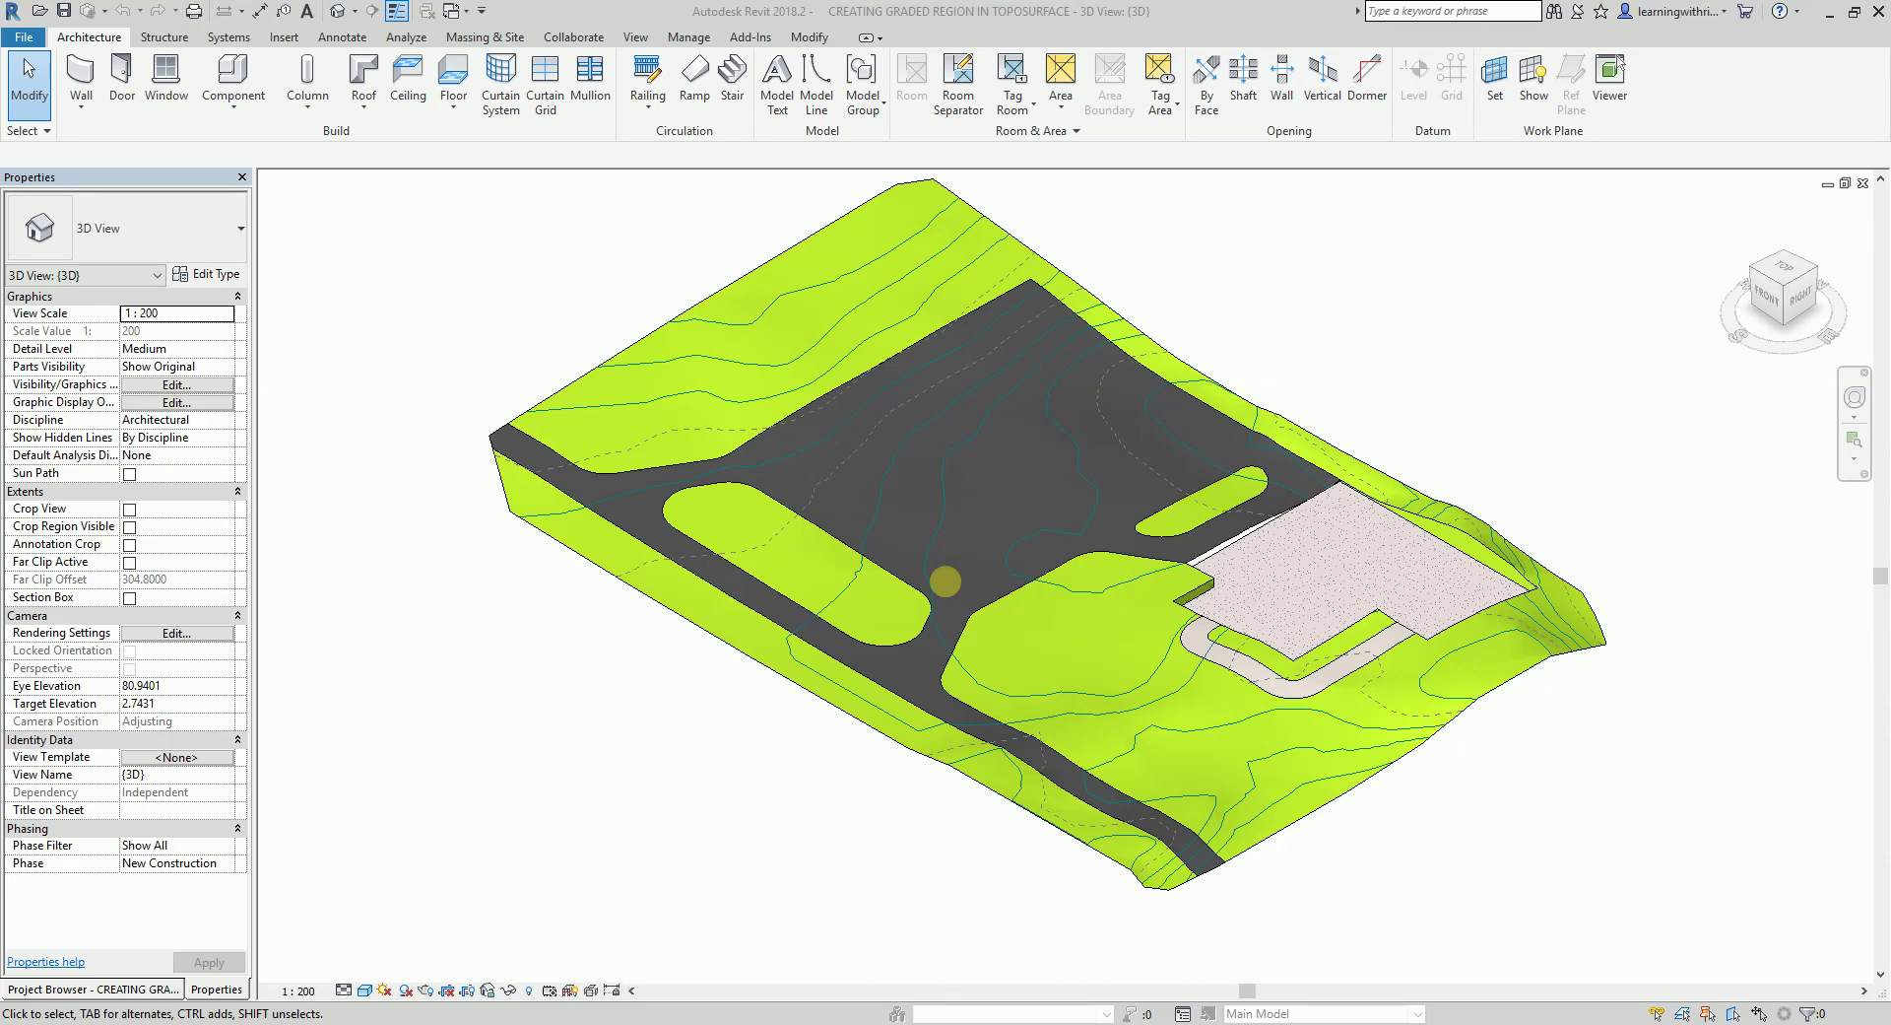
Step: Inspect the building pad in the 3D view, then bring up the Massing & Site tools
left_click(1413, 535)
left_click(1414, 535)
left_click(1496, 390)
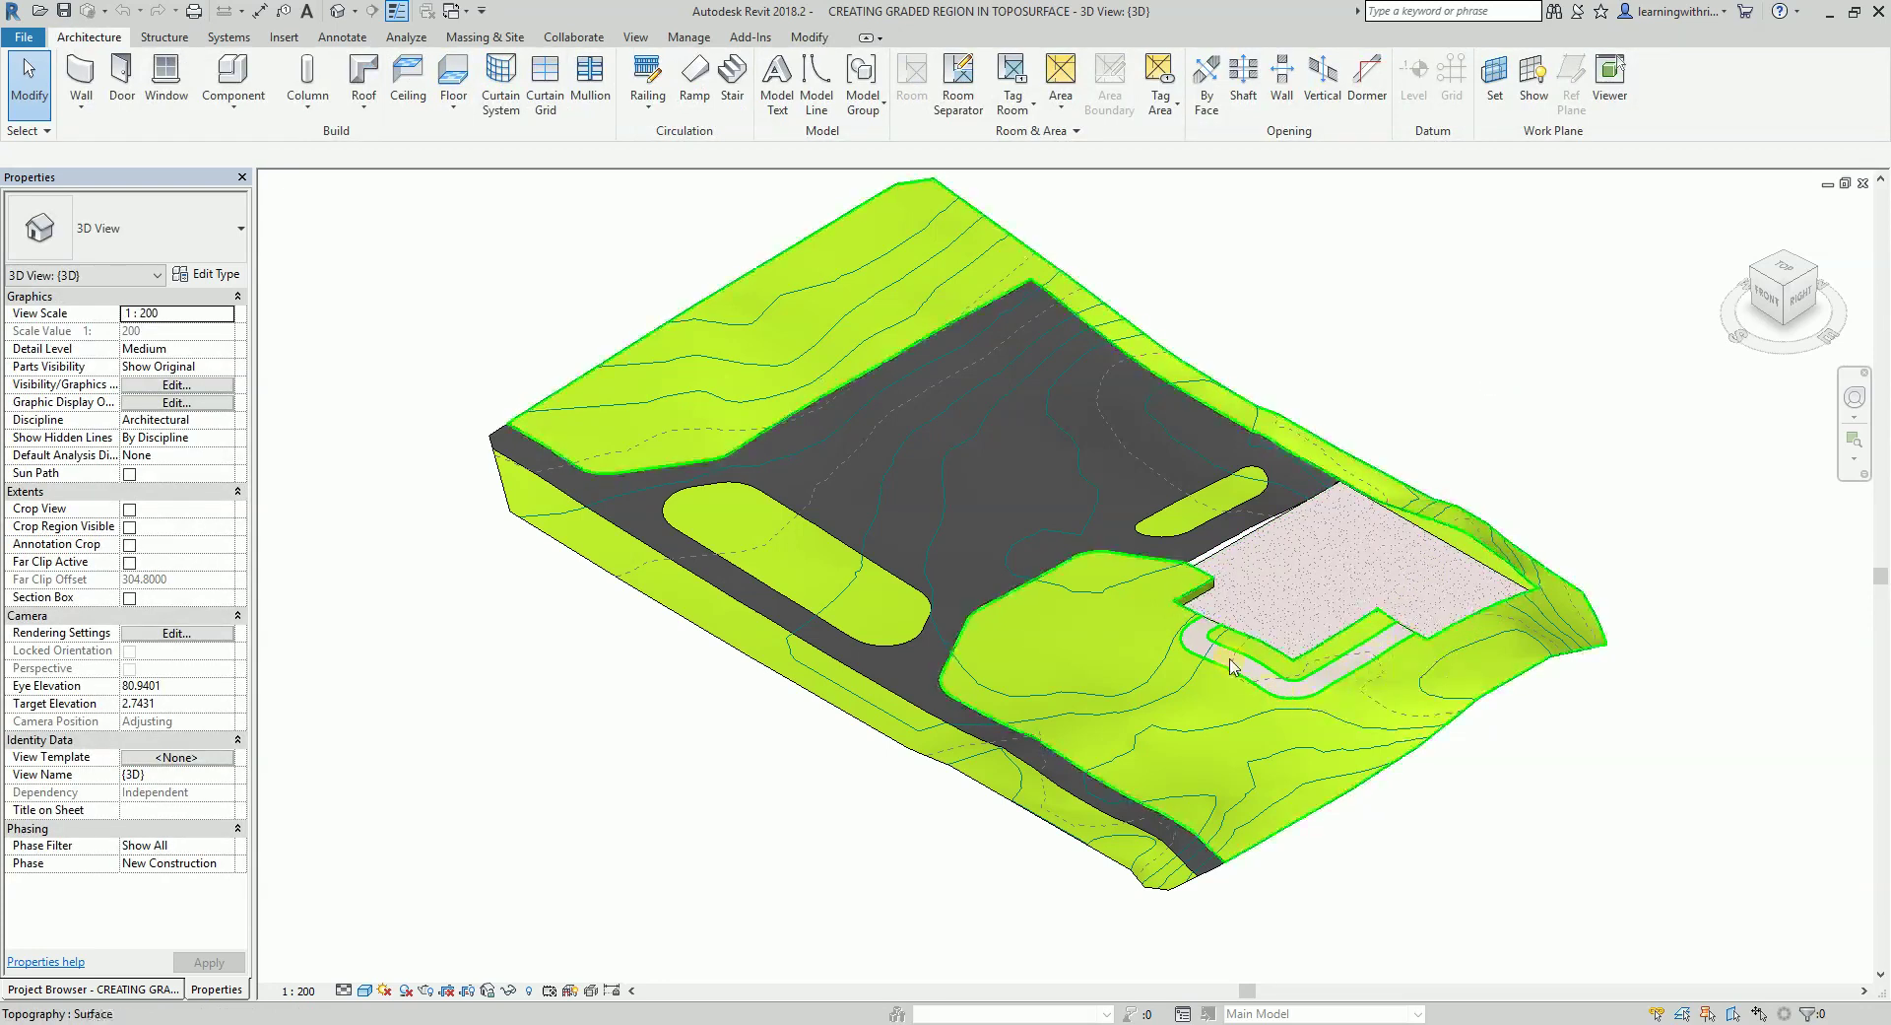
left_click(486, 38)
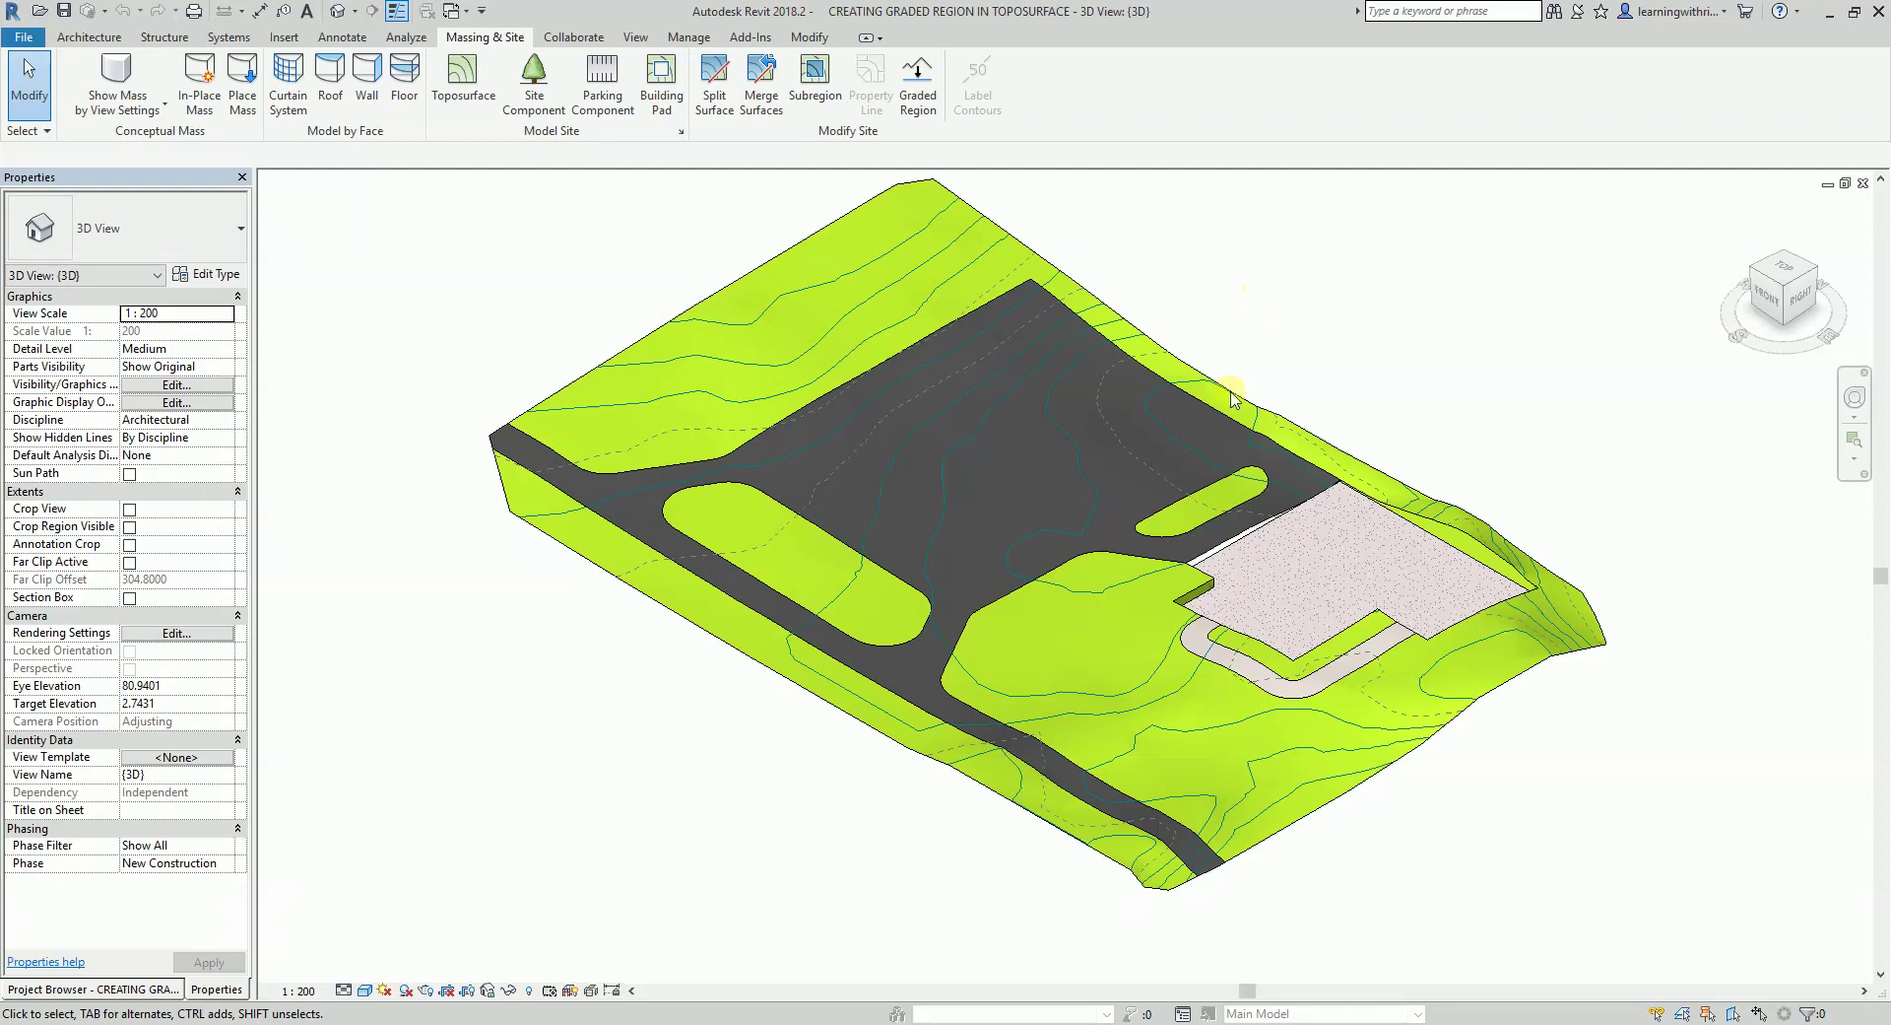
Step: Open the Site floor plan from the Project Browser
middle_click_drag(1321, 325, 1326, 360)
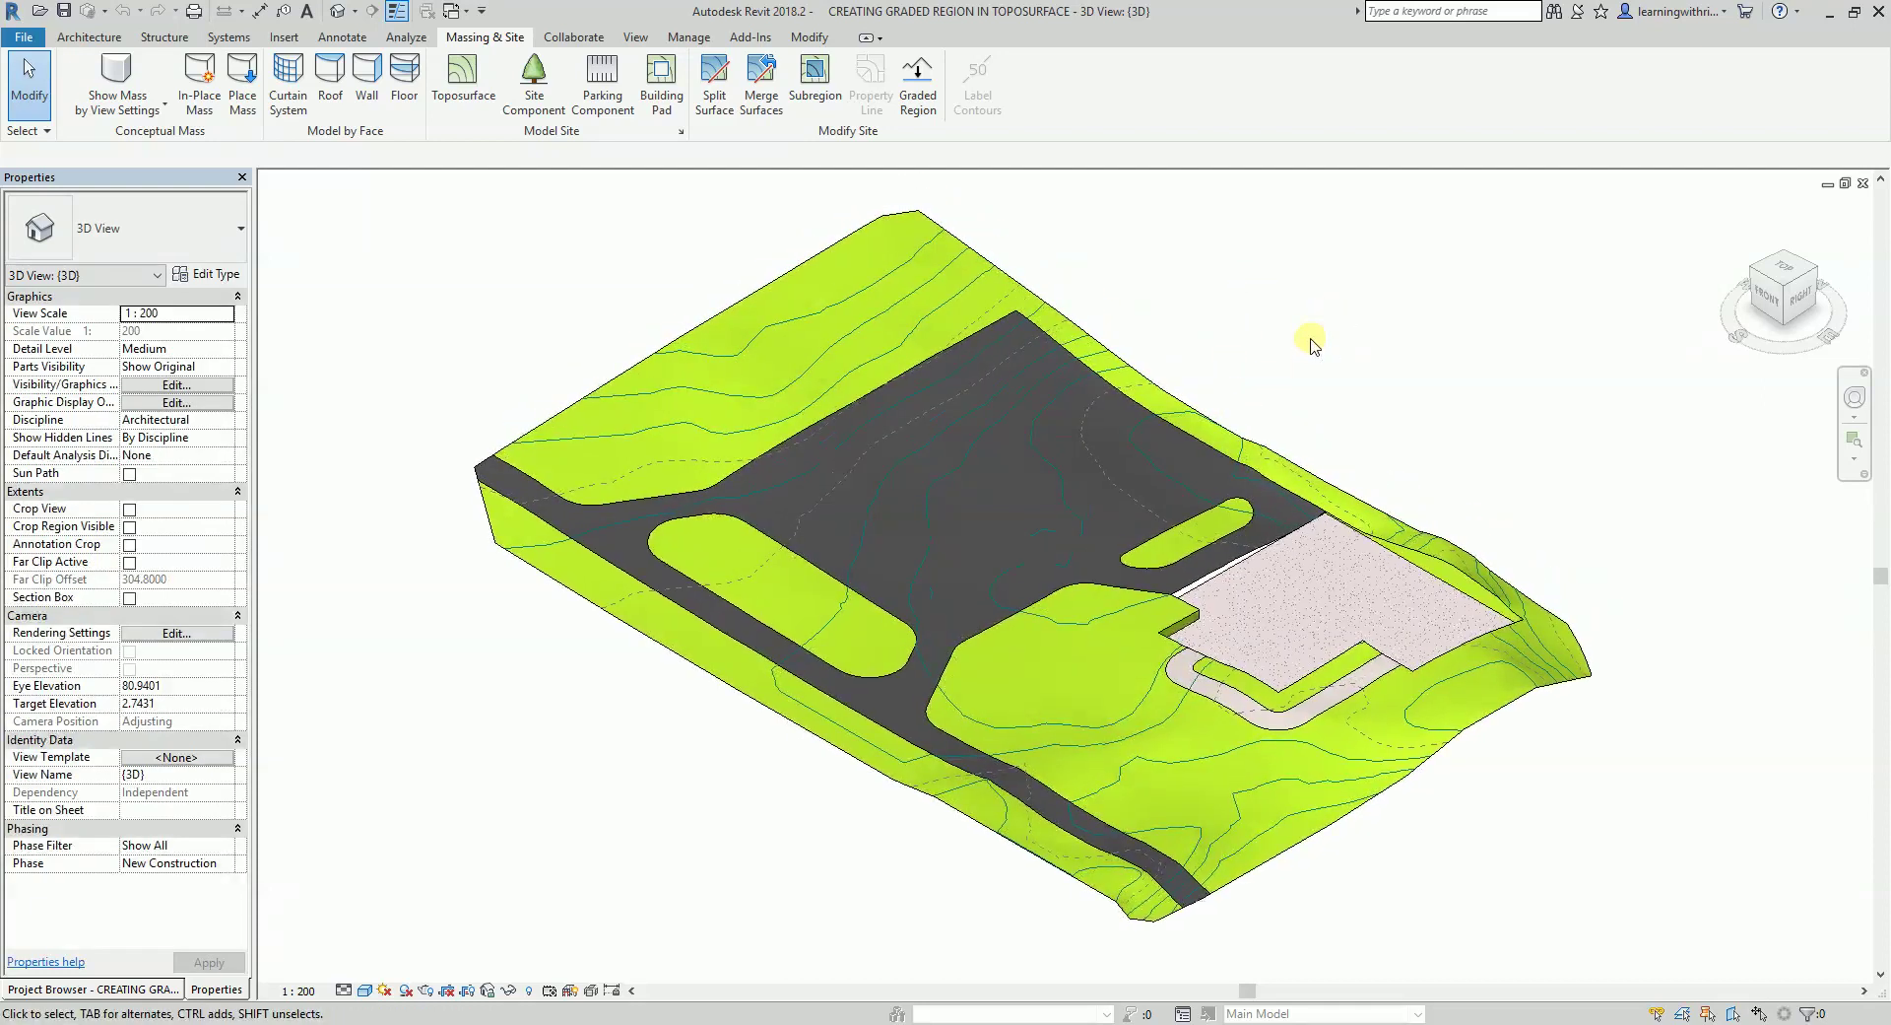
left_click(158, 989)
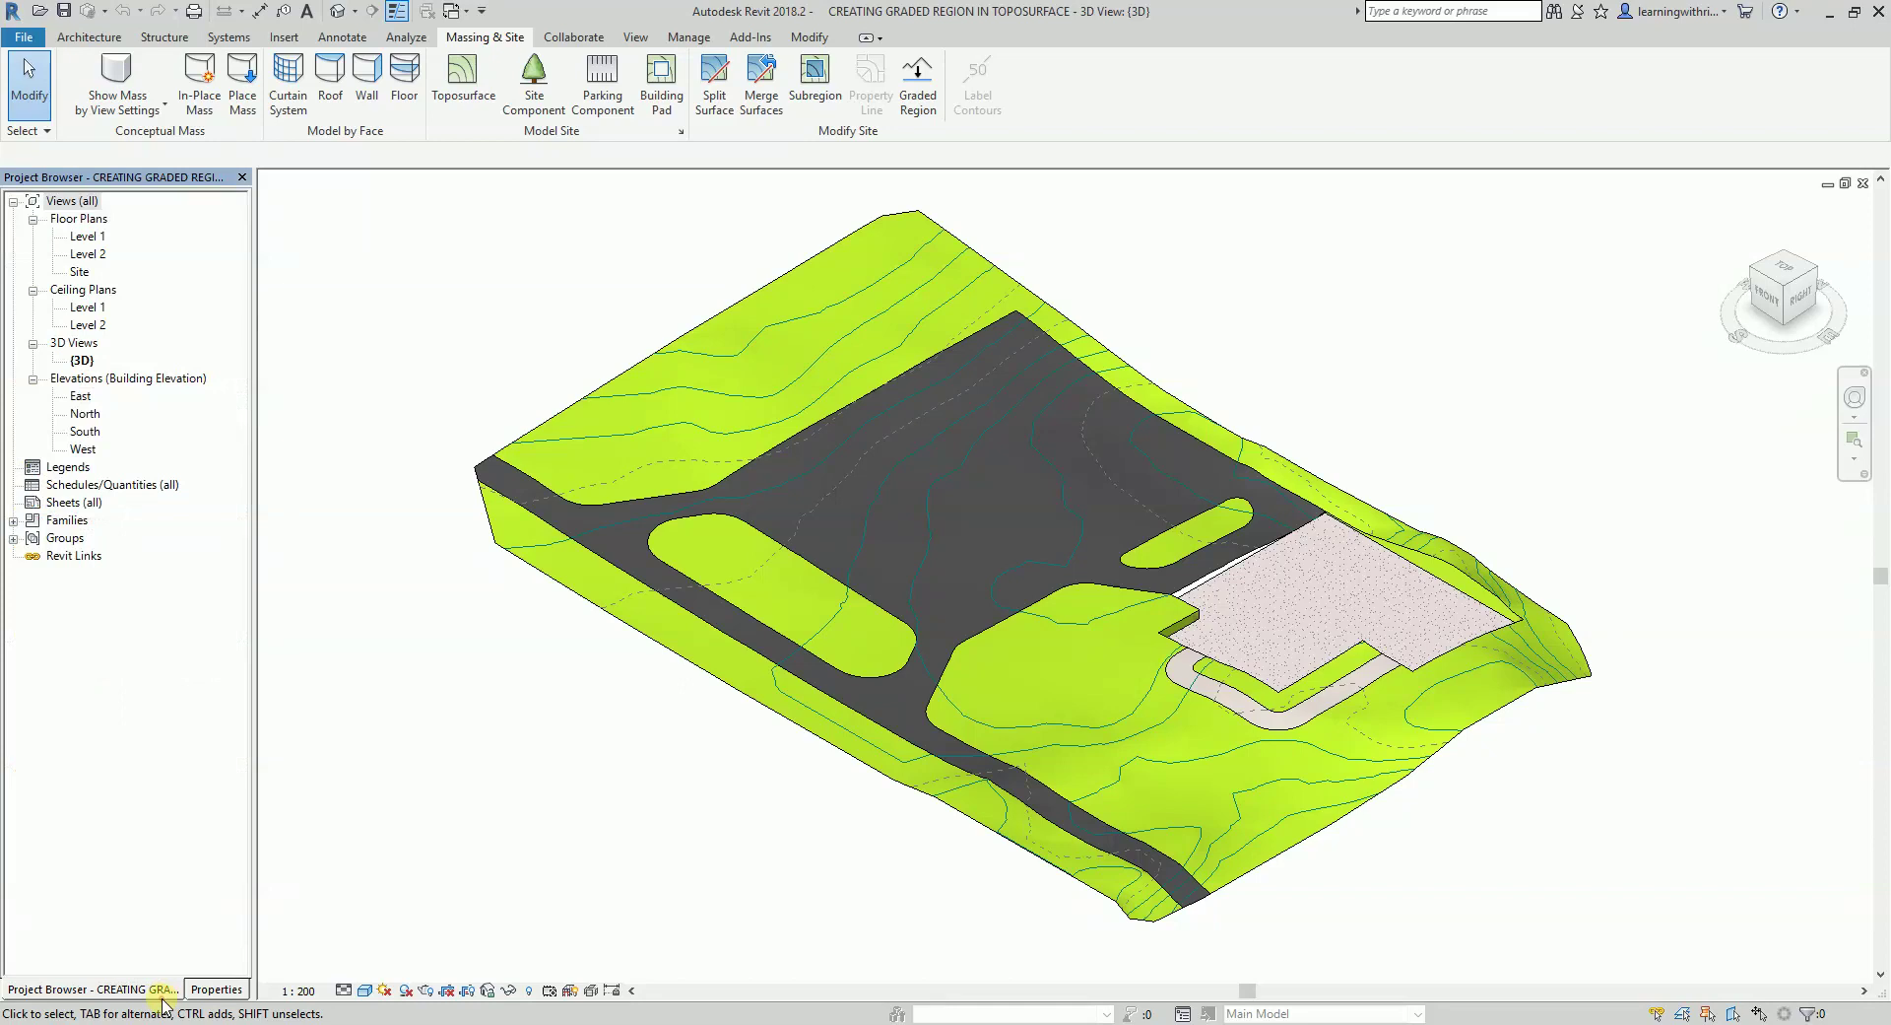
left_click(79, 272)
double_click(81, 273)
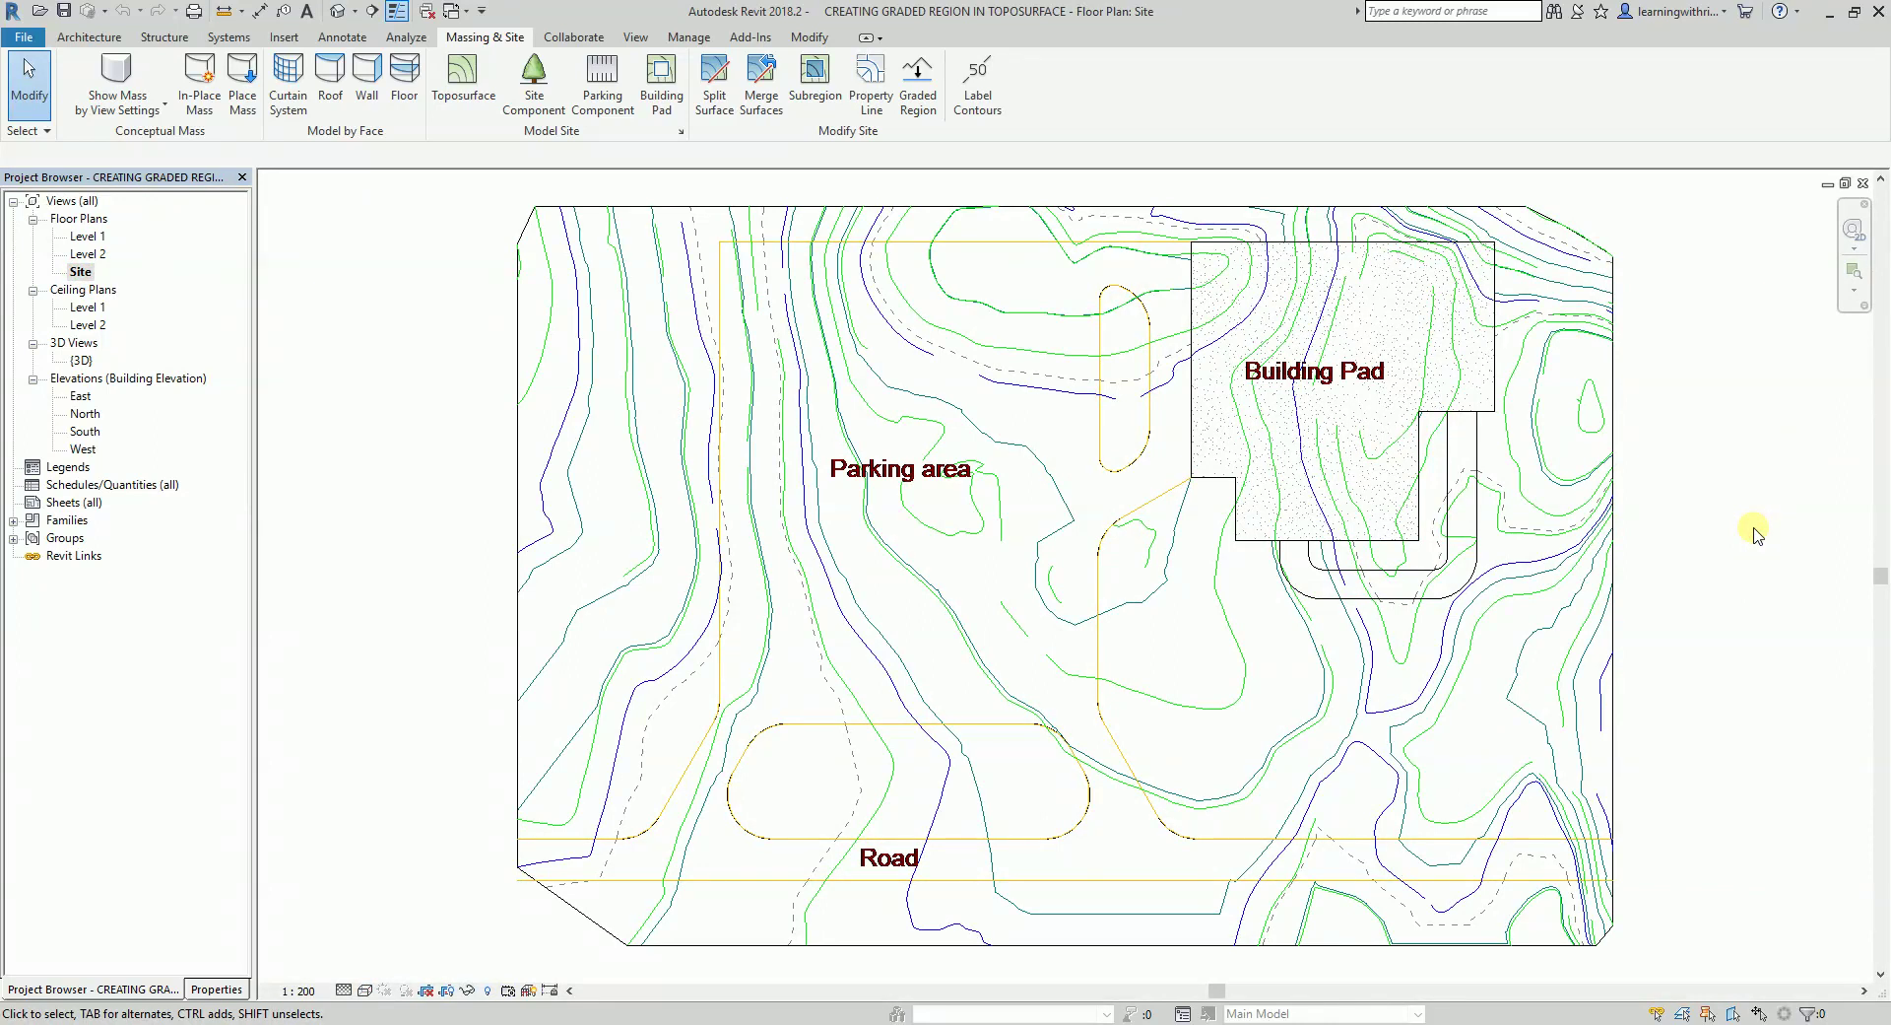
Step: Start a Graded Region on the existing toposurface
left_click(505, 42)
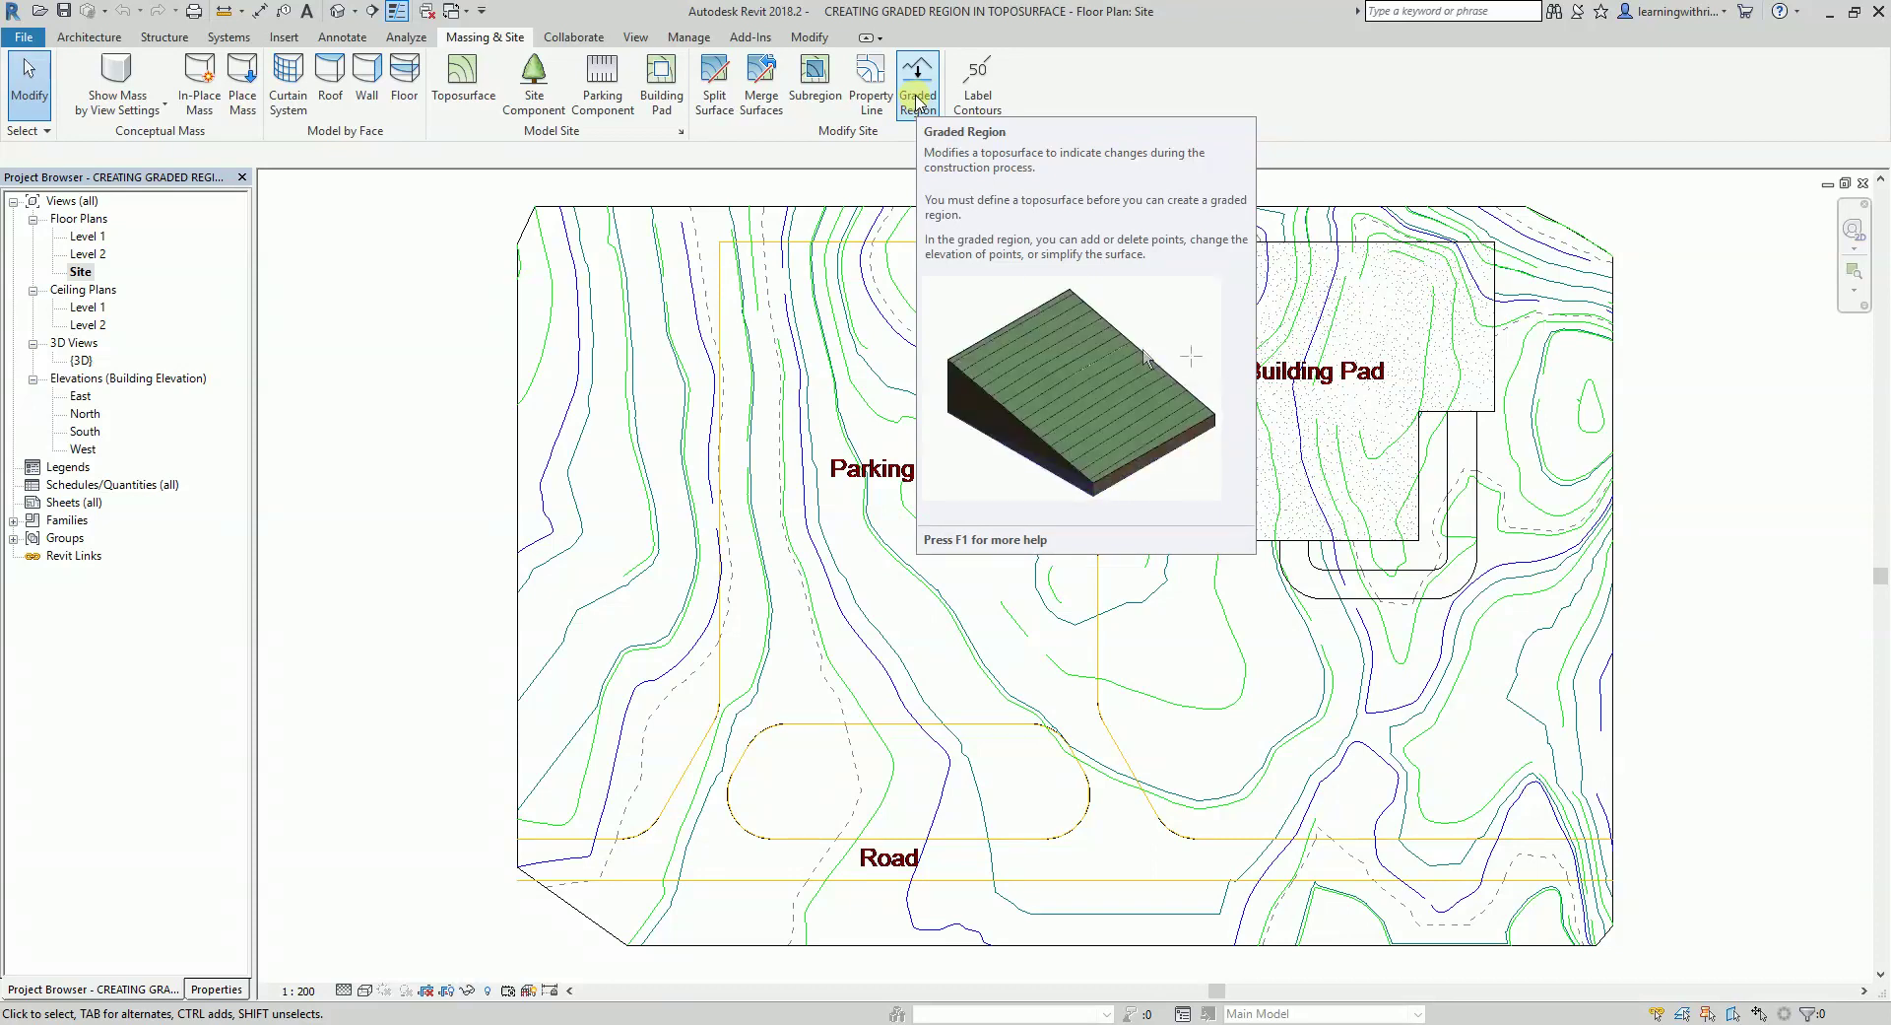
left_click(917, 98)
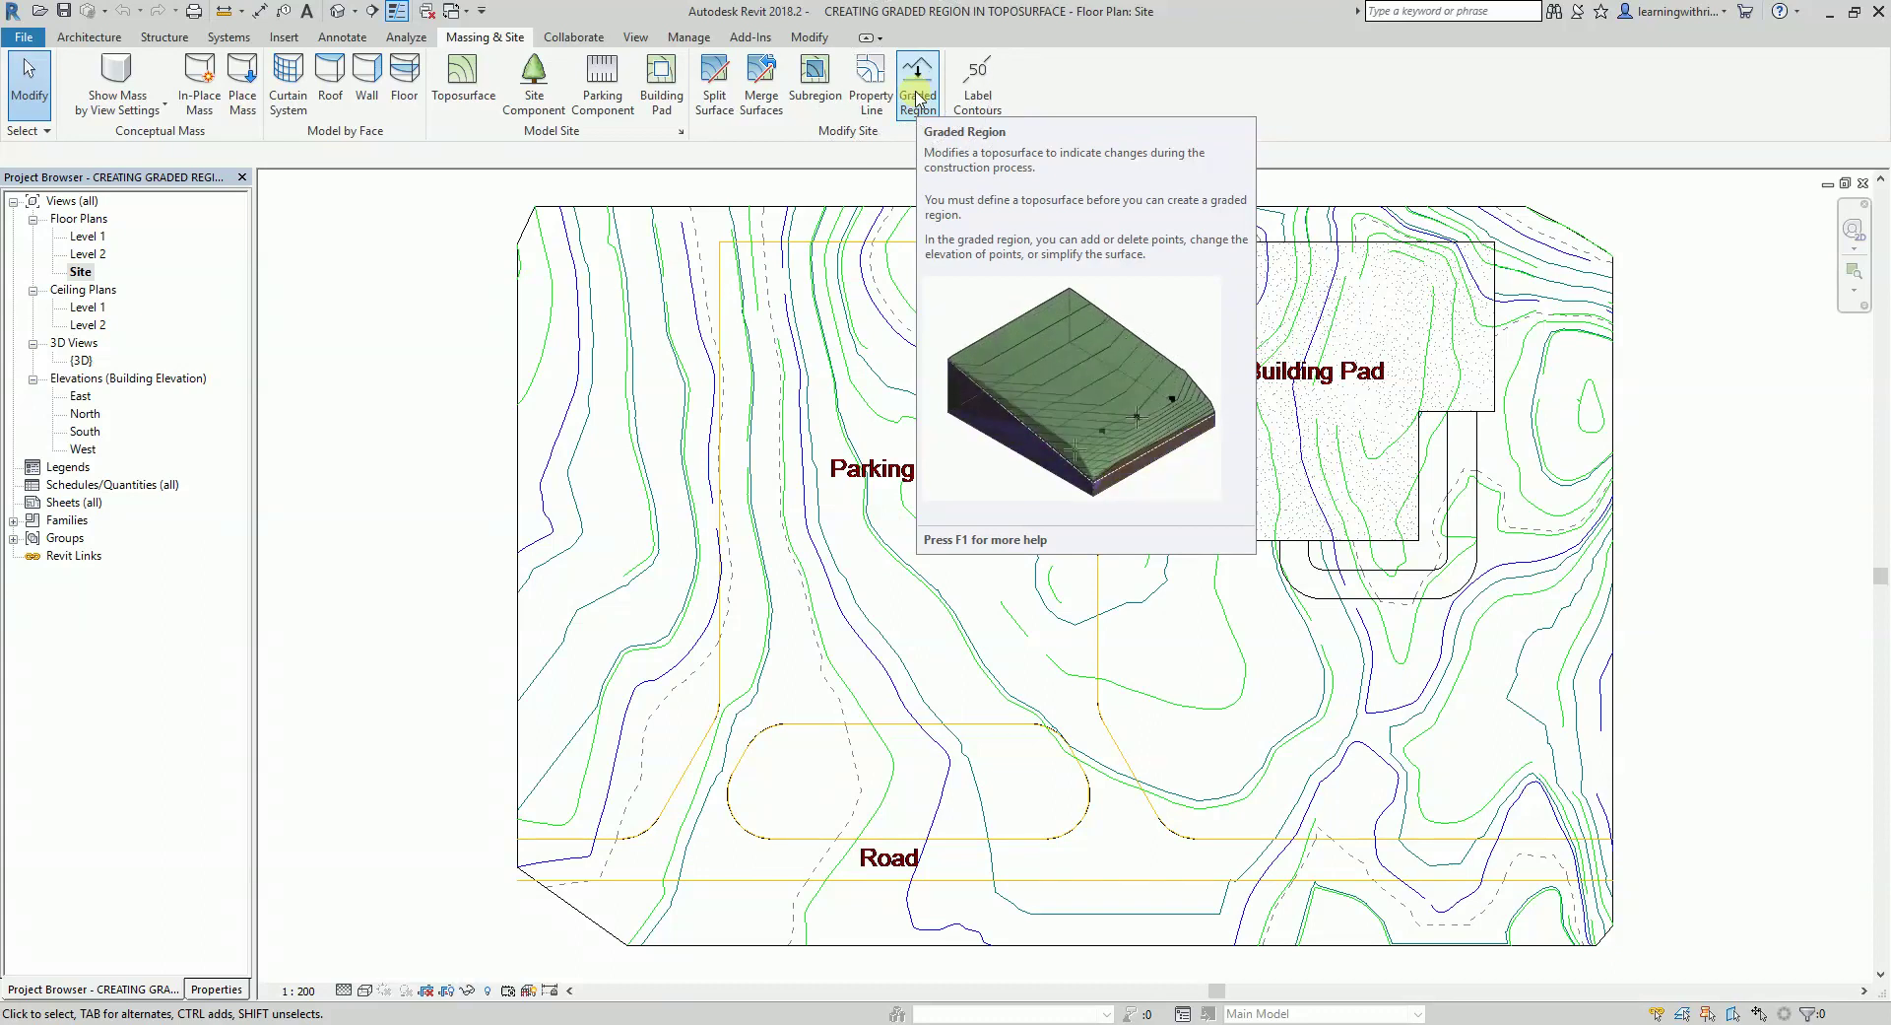
left_click(918, 96)
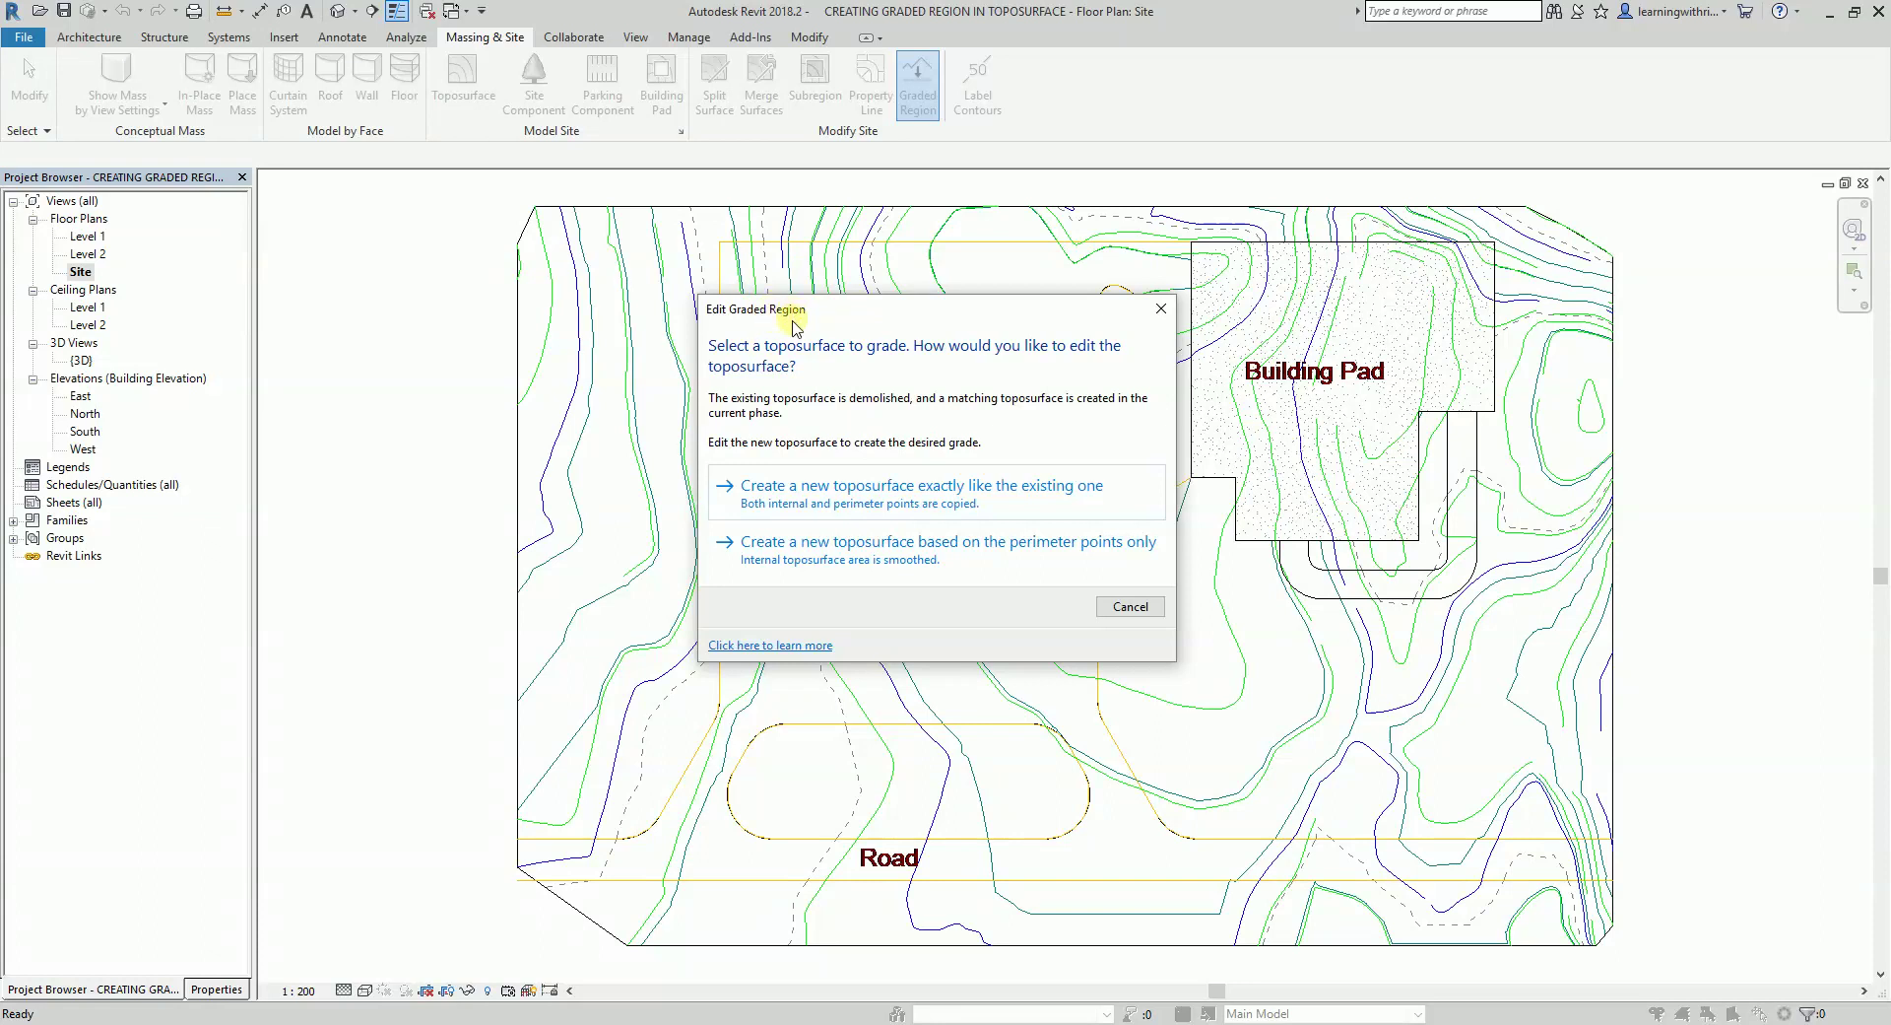
Step: Choose an exact copy of the existing toposurface and pick the parking and road surface
left_click(839, 507)
left_click(839, 506)
left_click(839, 497)
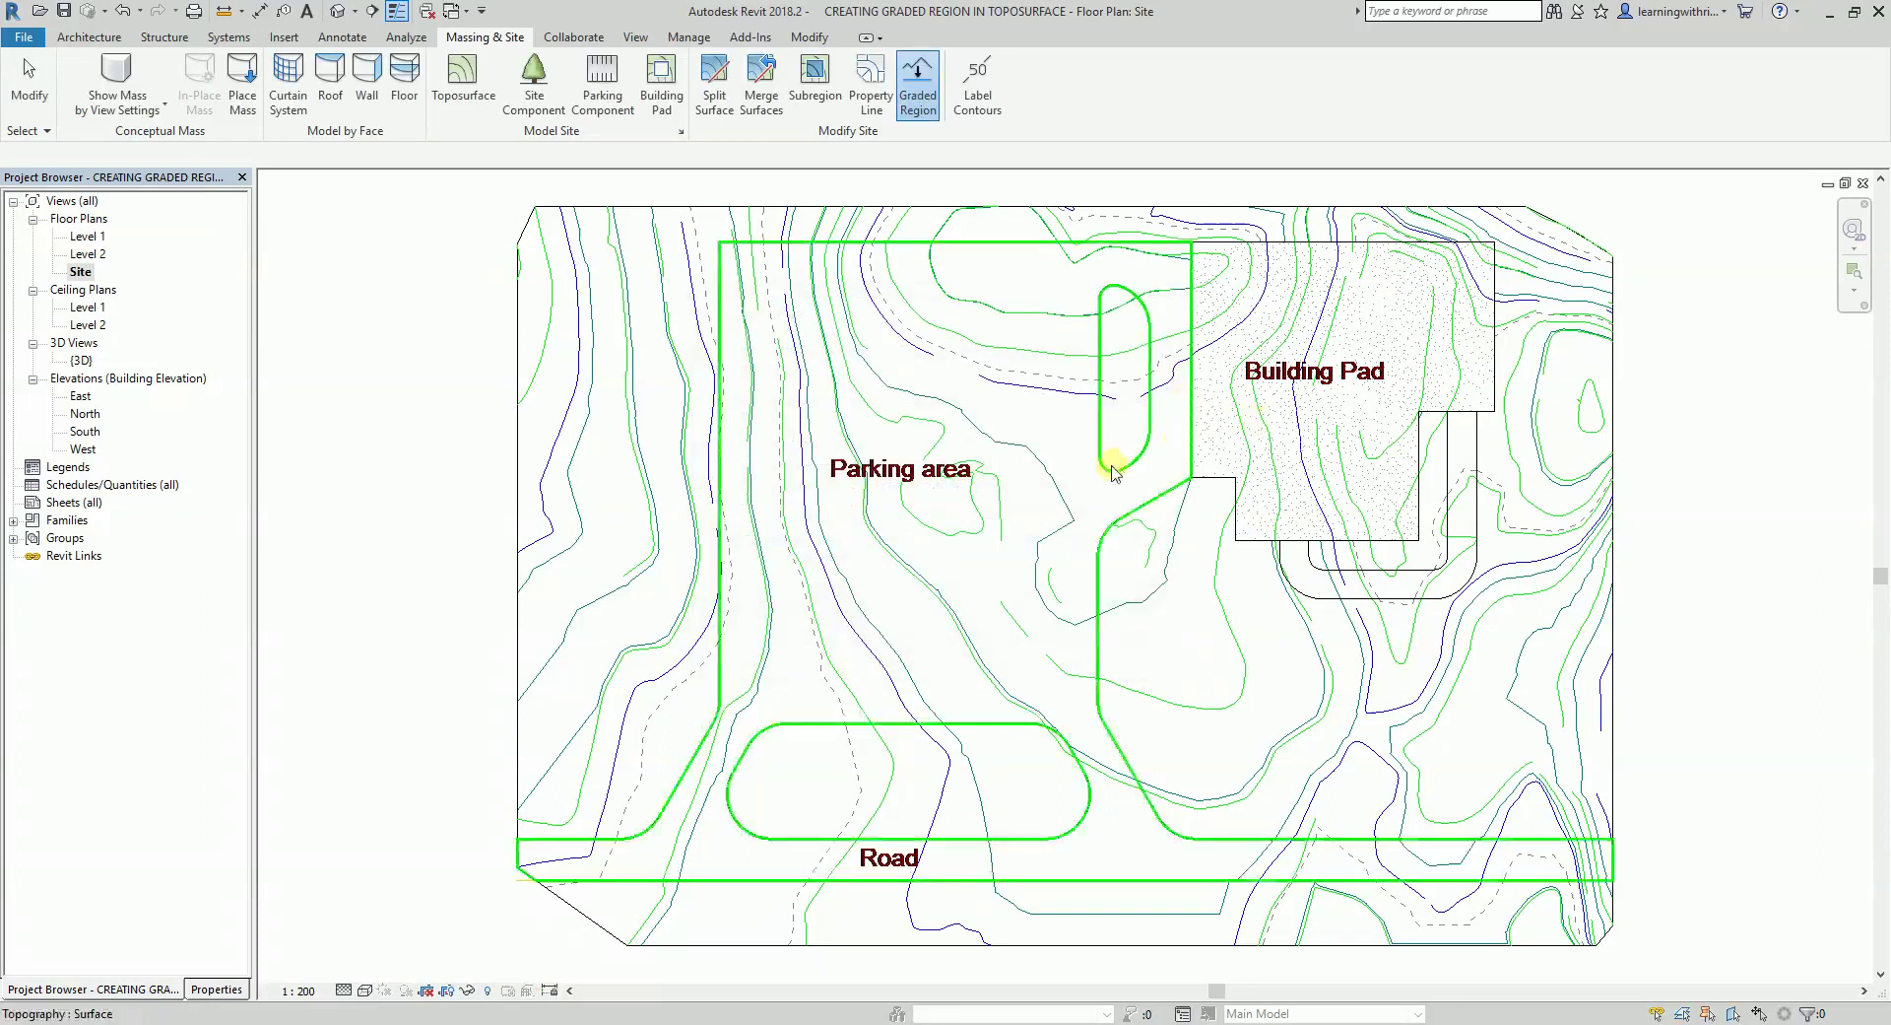
left_click(946, 279)
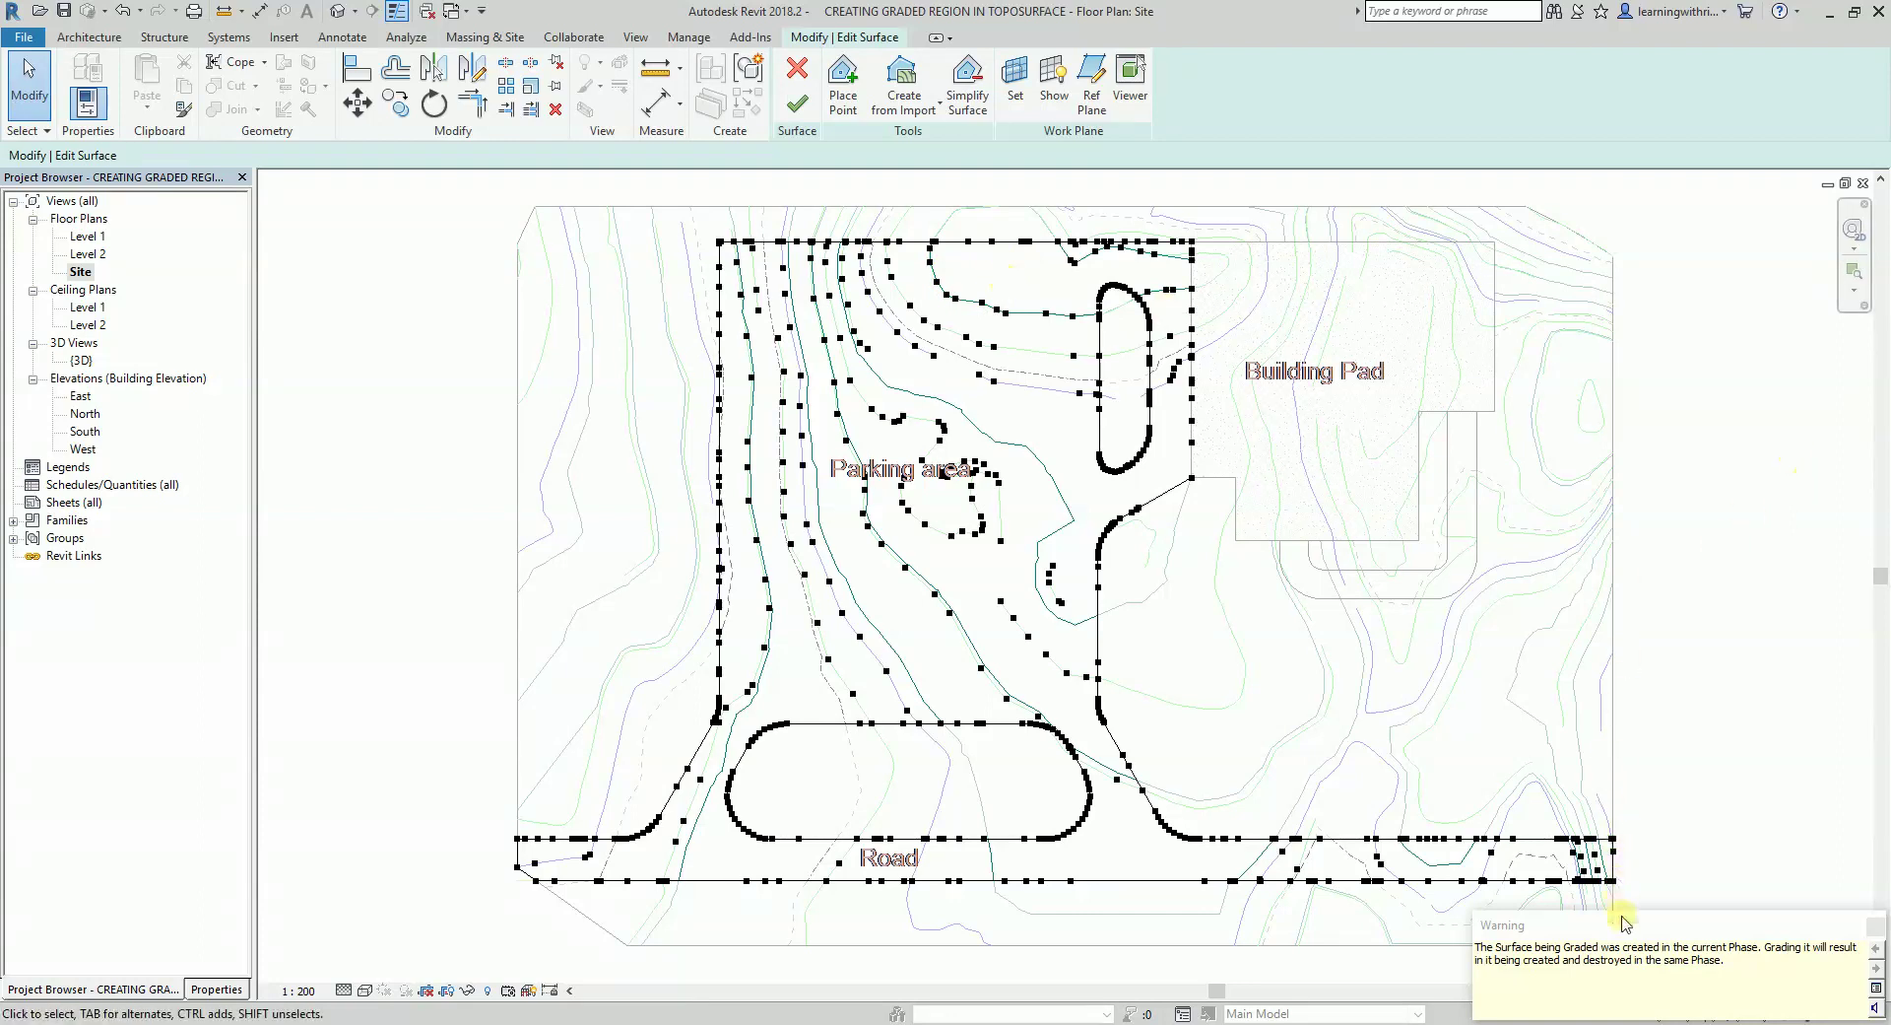
Step: Dismiss the phase warning, window-select all surface points and set their elevation to 0
left_click_drag(1628, 900, 1430, 392)
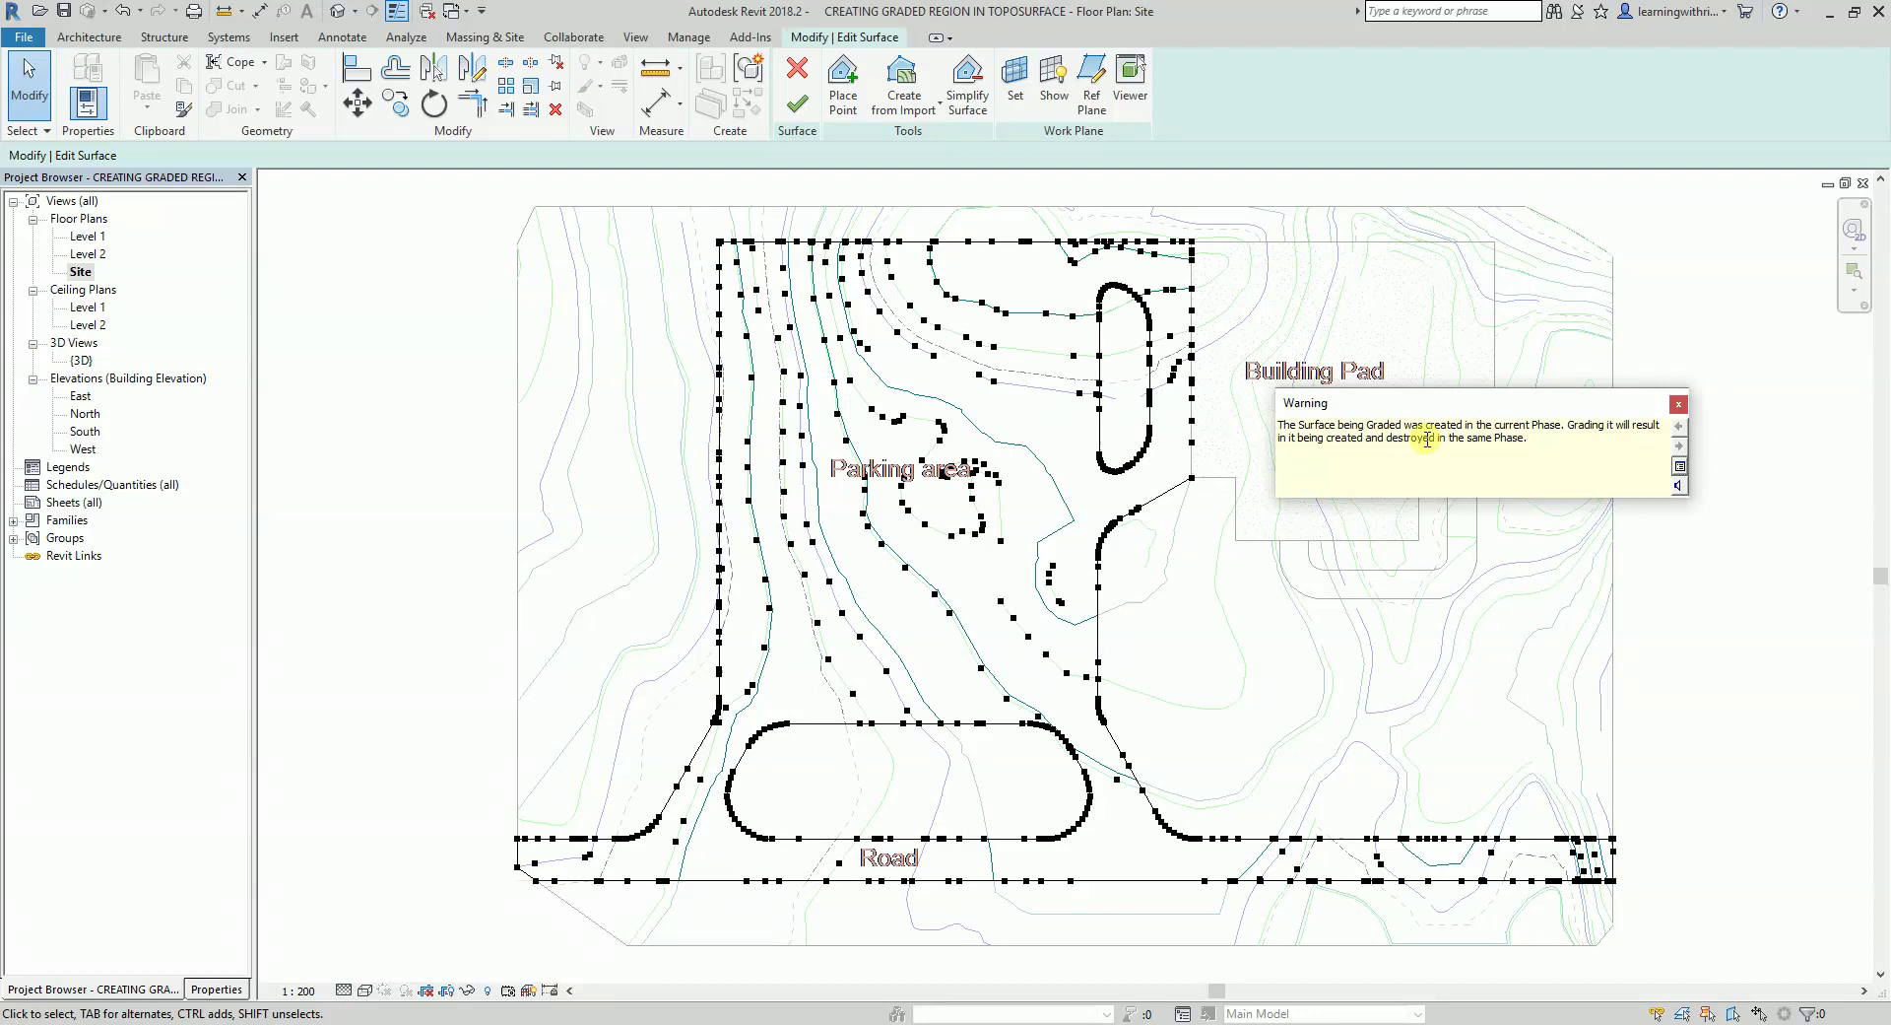
left_click(1678, 406)
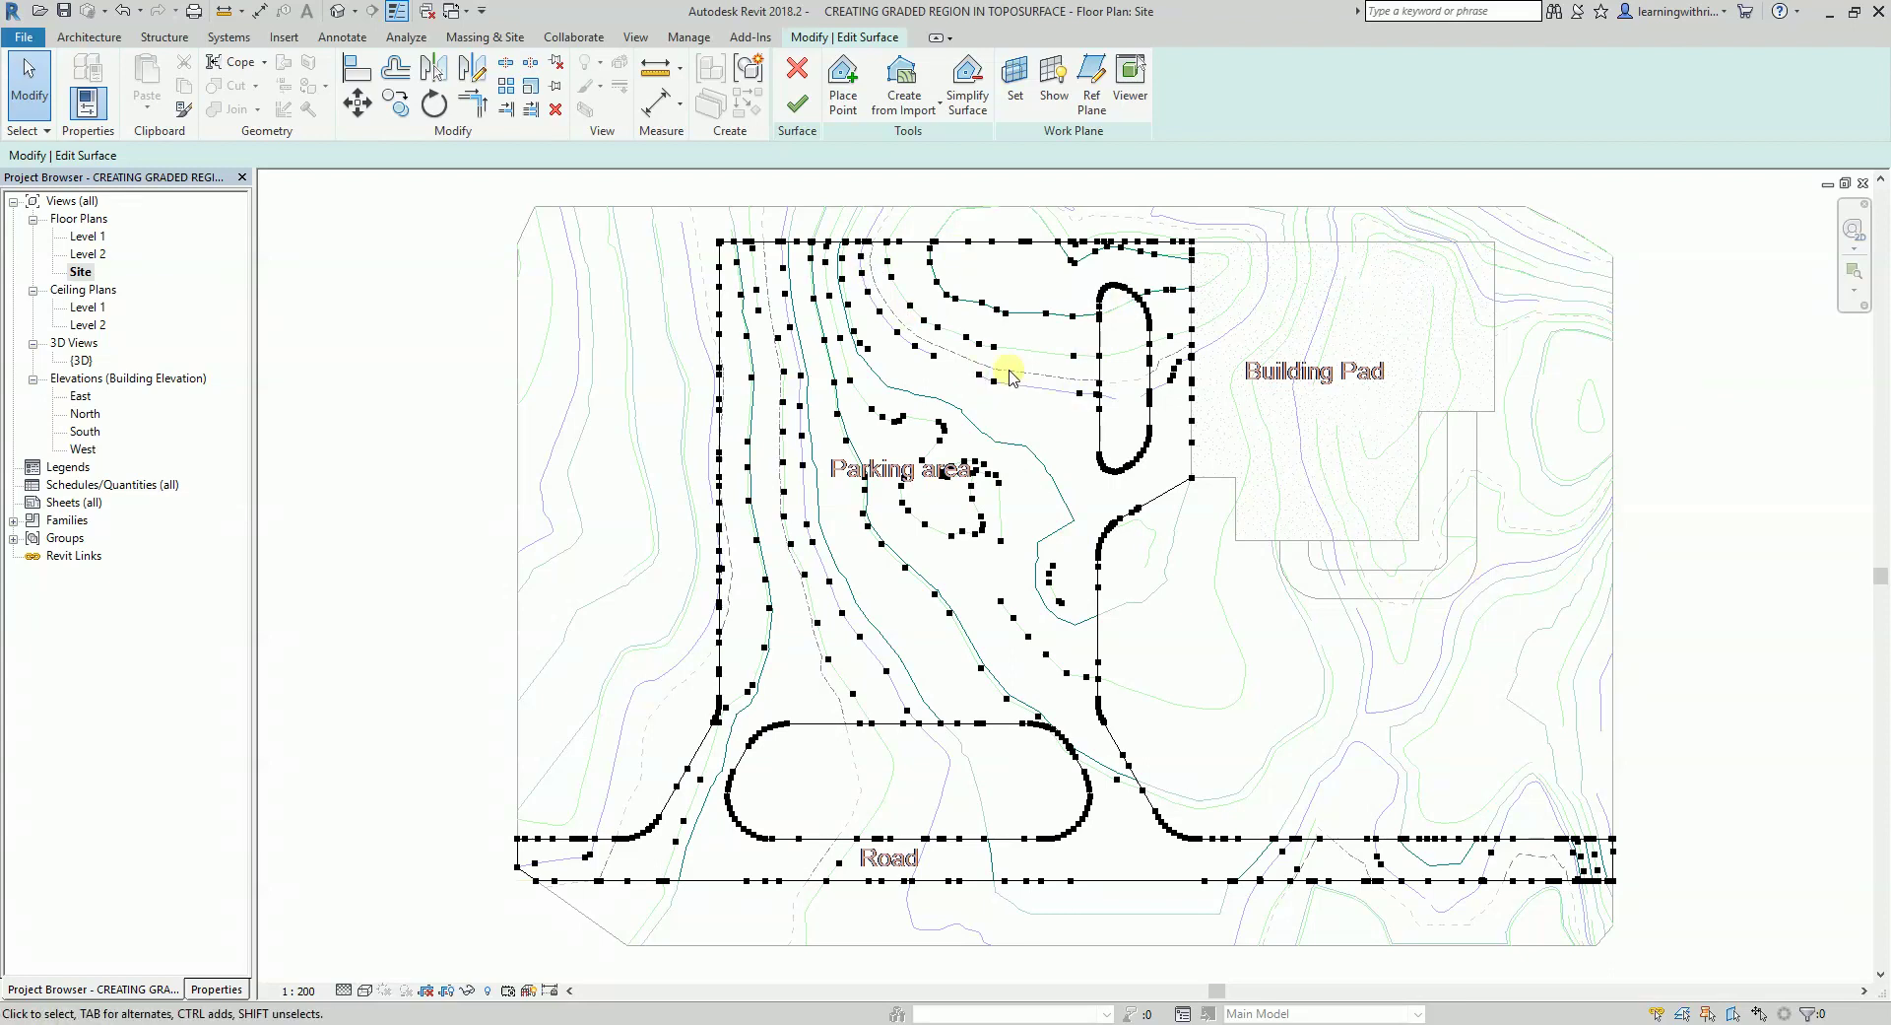
scroll(802, 477, "down", 3)
left_click_drag(505, 238, 1436, 833)
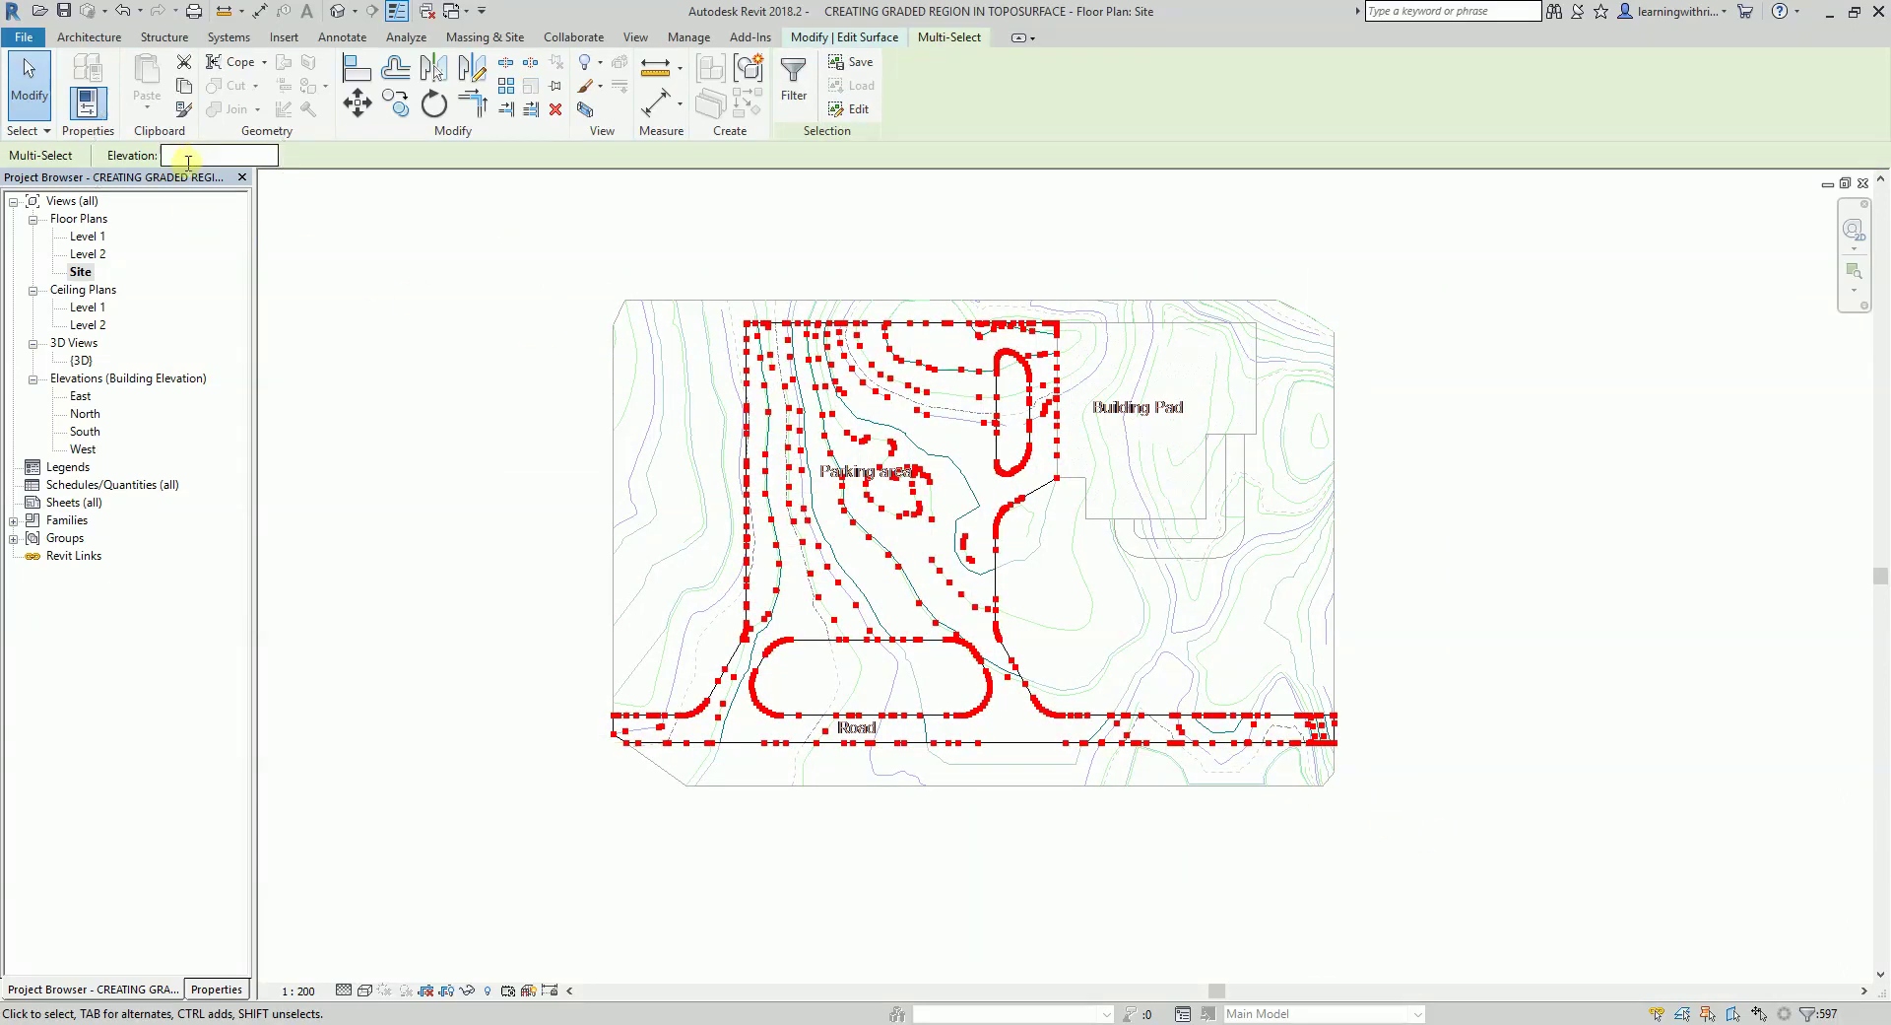
left_click(191, 160)
type("0")
left_click(1465, 490)
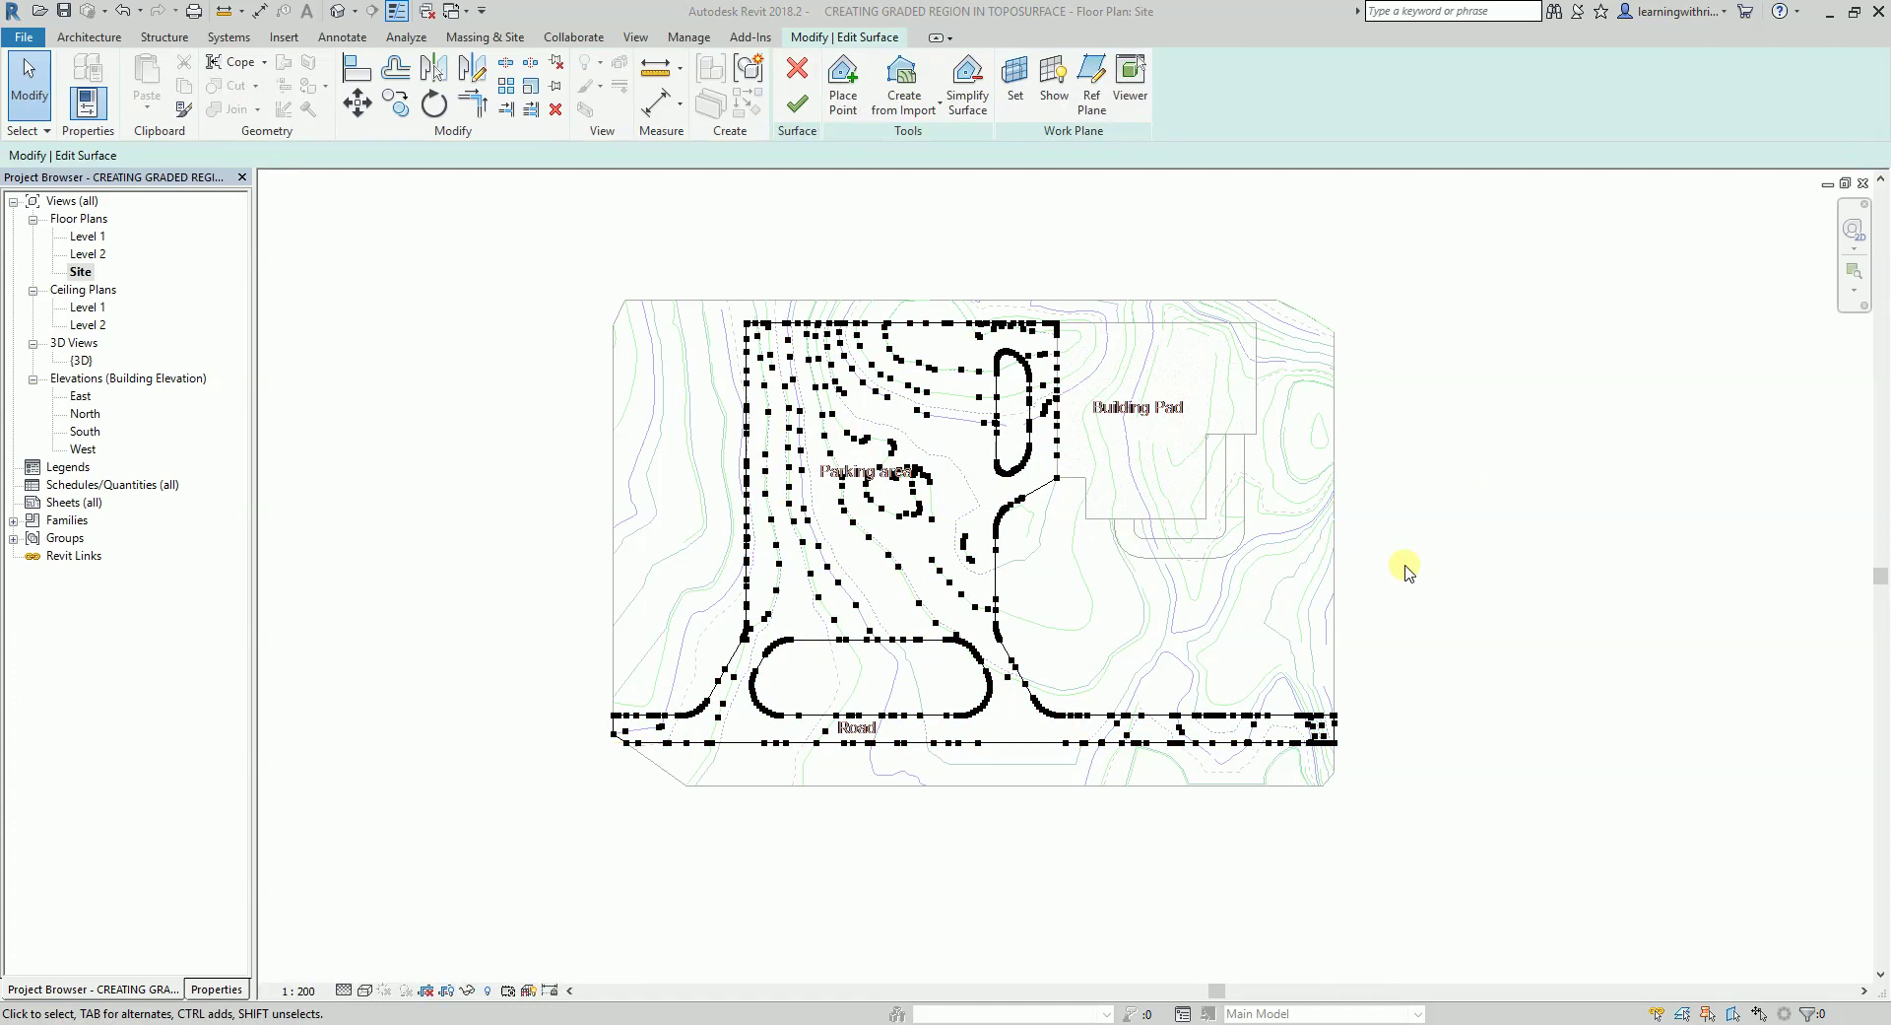
Step: Confirm the Site - Asphalt material in Properties and finish the graded surface
left_click(218, 989)
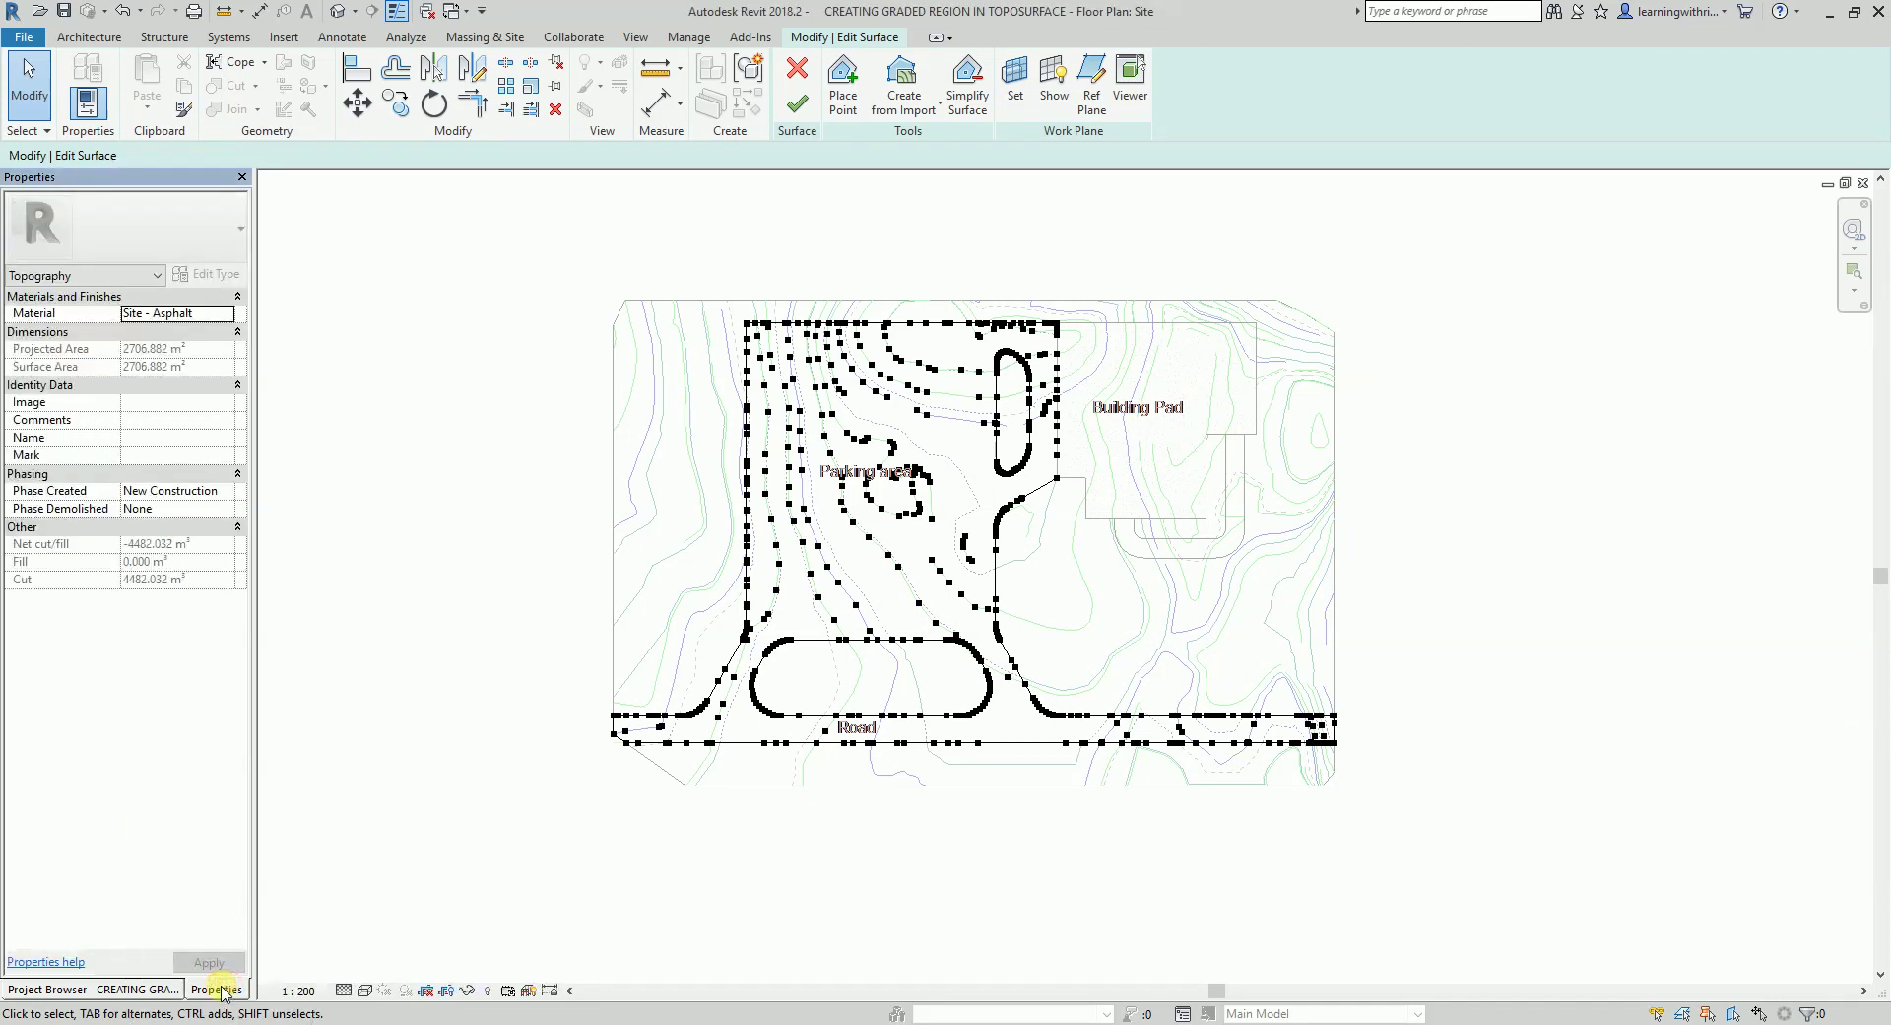
left_click(197, 313)
left_click(809, 107)
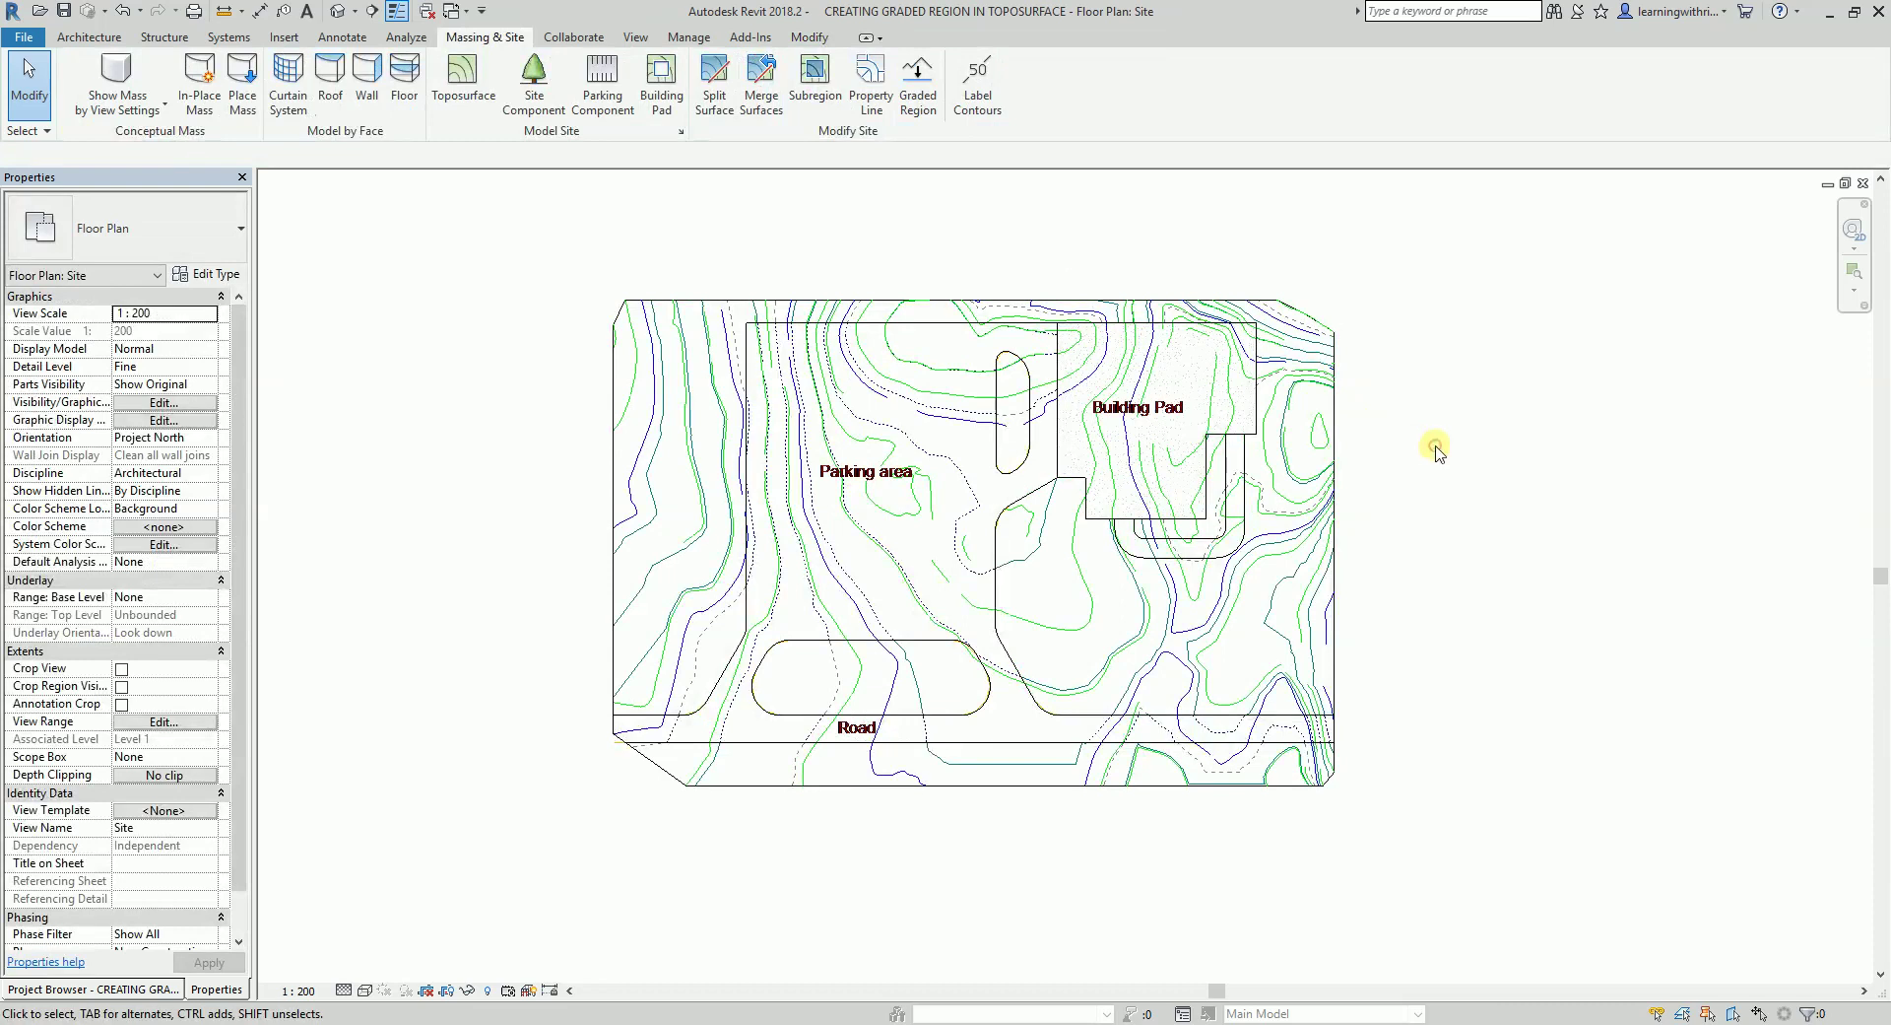
Step: In the default 3D view, orbit around and select the flattened parking and road surface
left_click(336, 16)
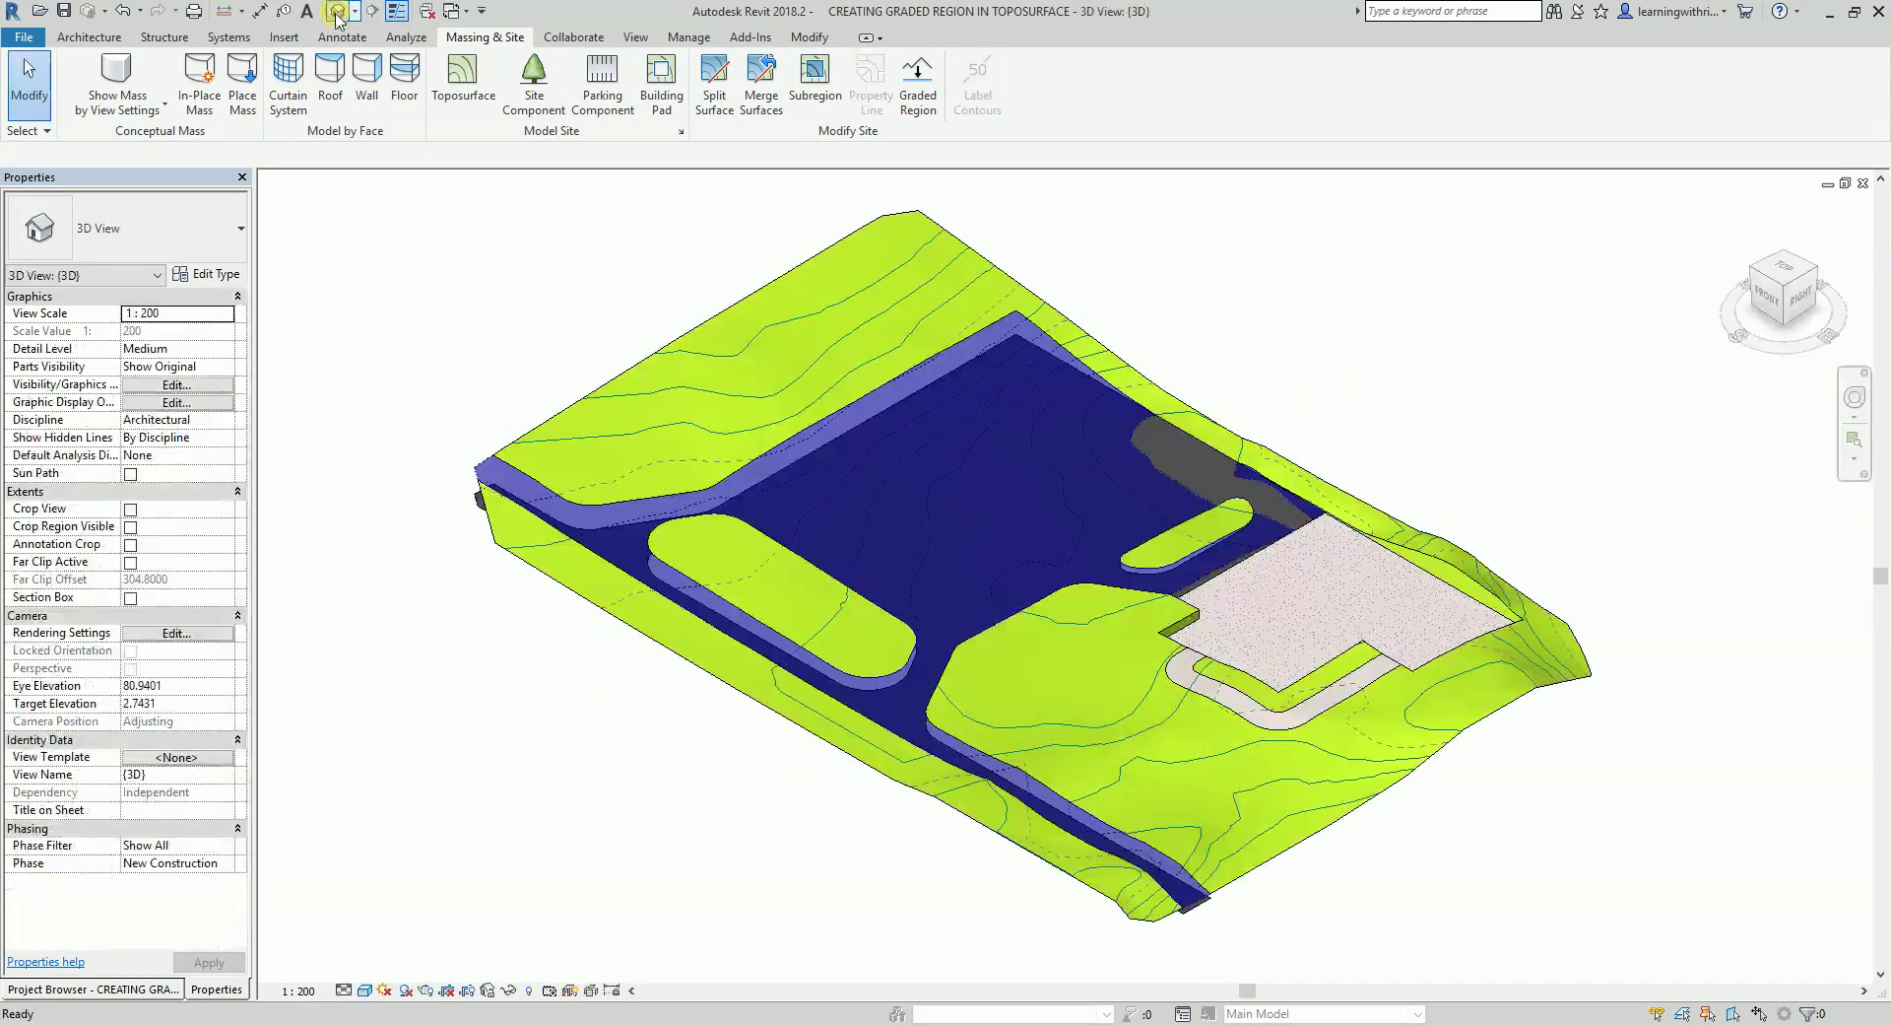
middle_click_drag(640, 842, 740, 540, "shift")
left_click(741, 547)
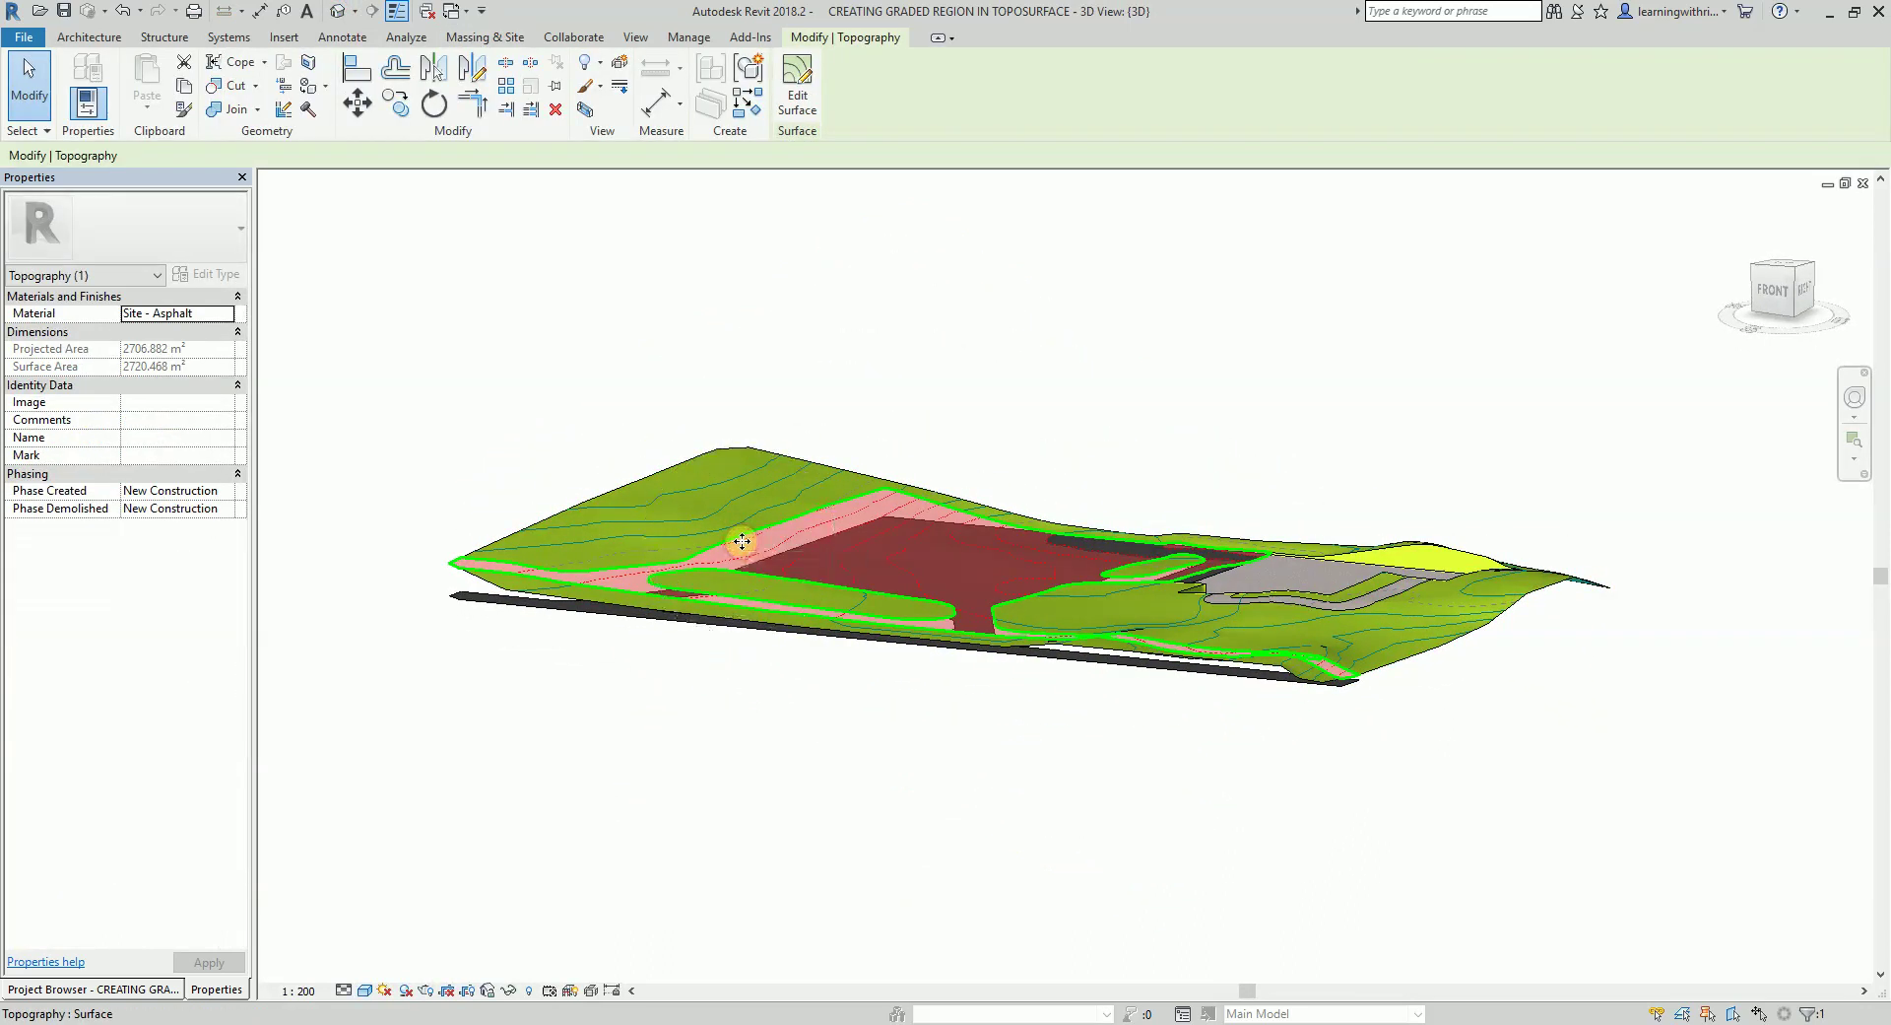
key("Escape")
middle_click_drag(766, 768, 765, 693, "shift")
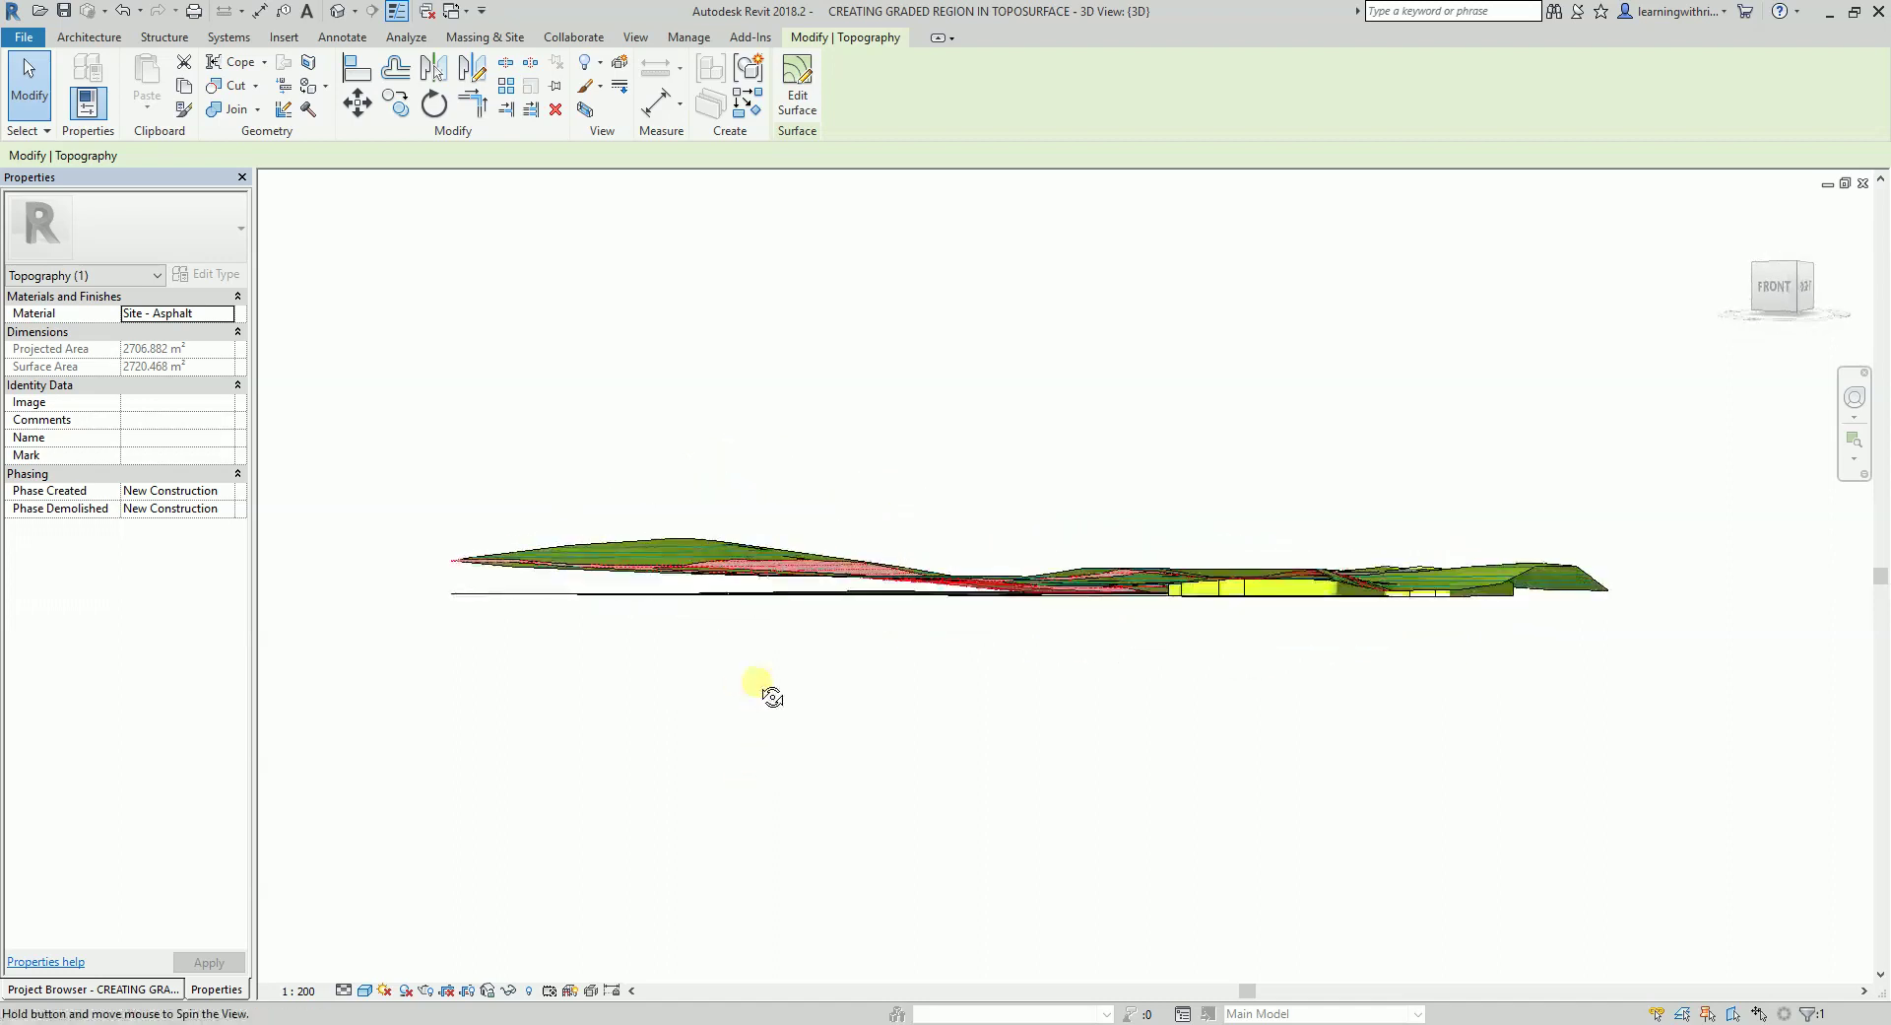
left_click(731, 726)
left_click(633, 607)
middle_click_drag(676, 700, 646, 824, "shift")
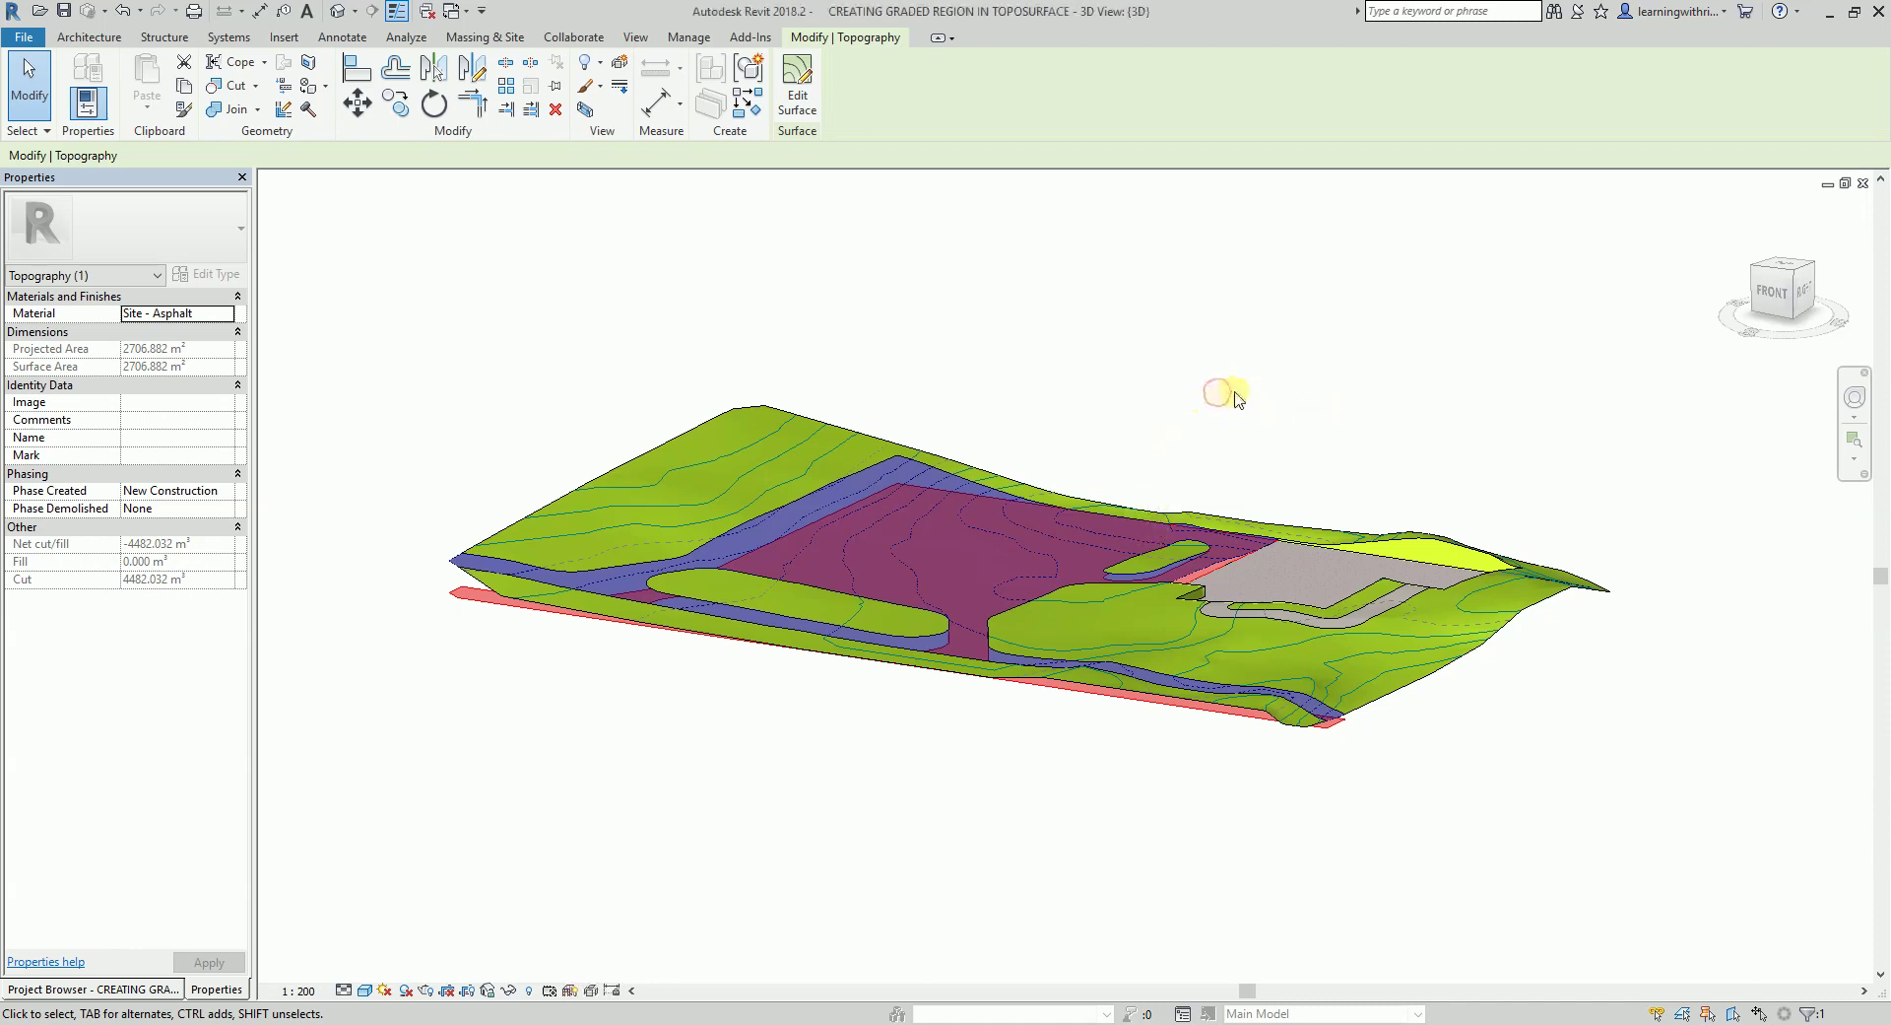
left_click(1238, 399)
middle_click_drag(1288, 426, 1310, 372, "shift")
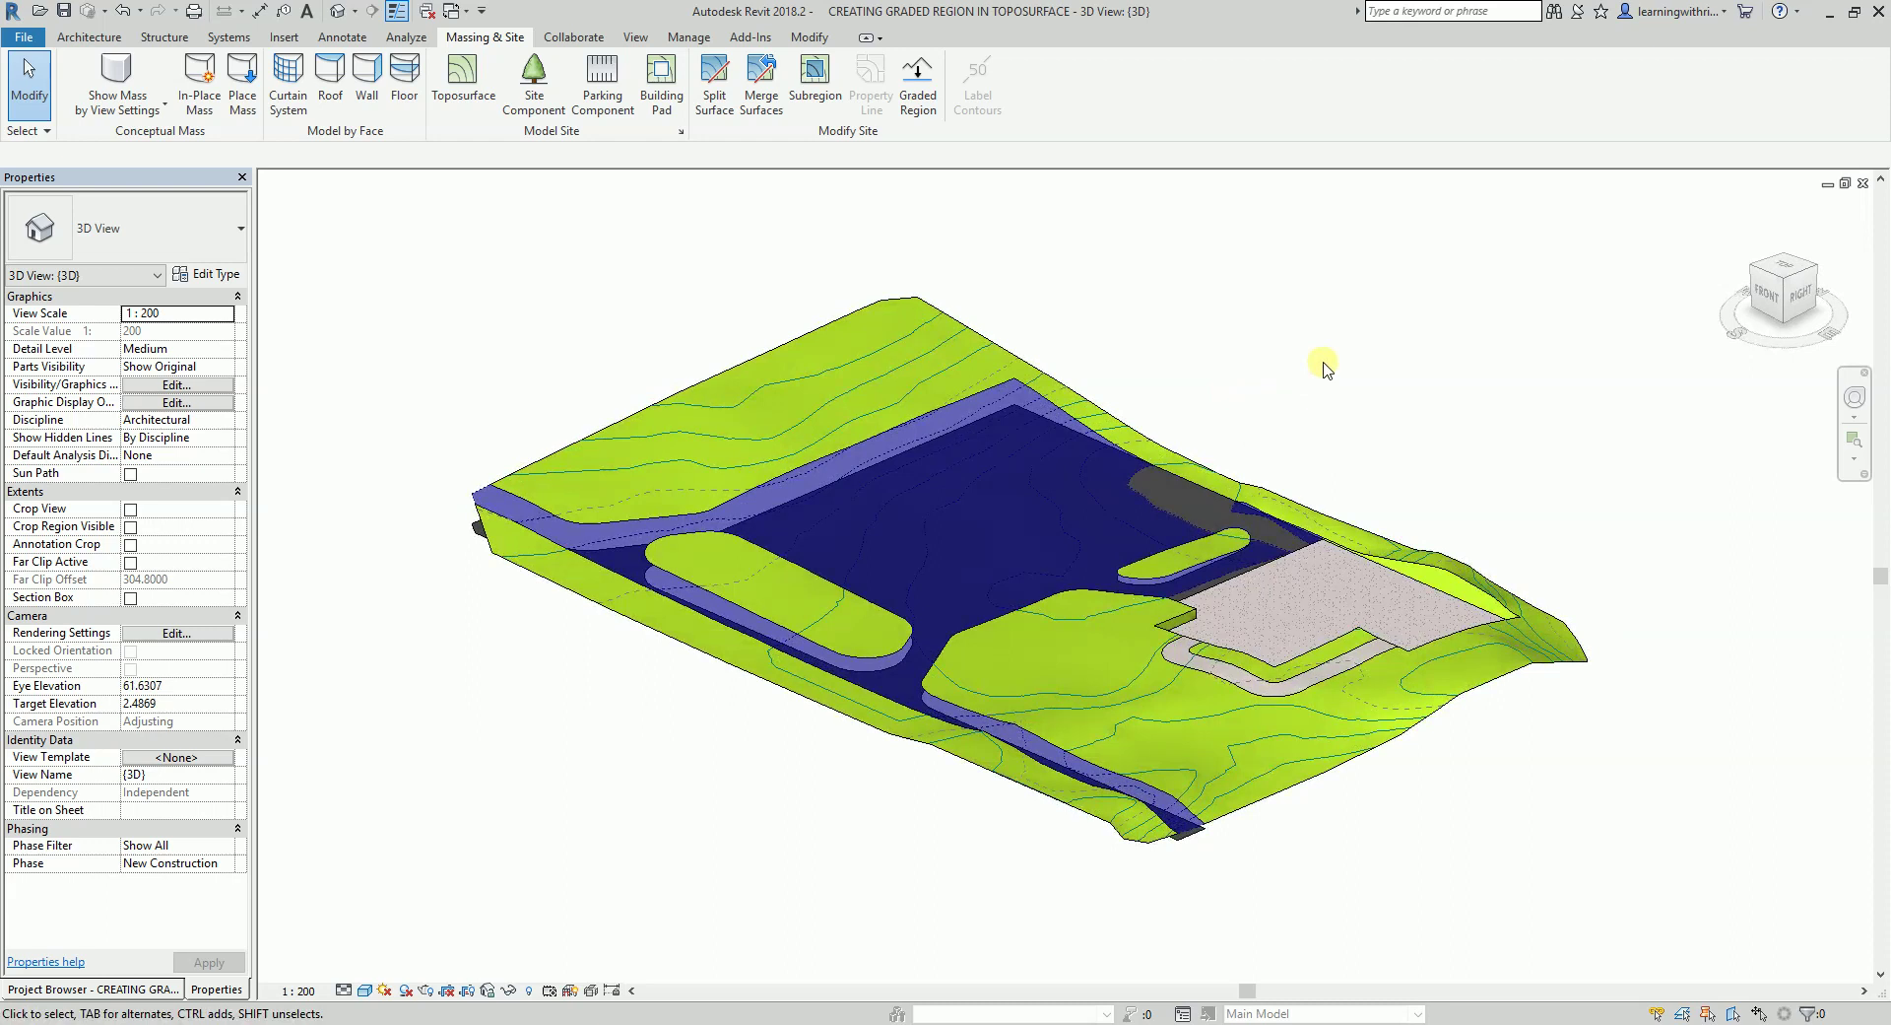
Step: Keep the 3D view phase at New Construction and filter it to show only new construction
middle_click_drag(1199, 410, 775, 827, "shift")
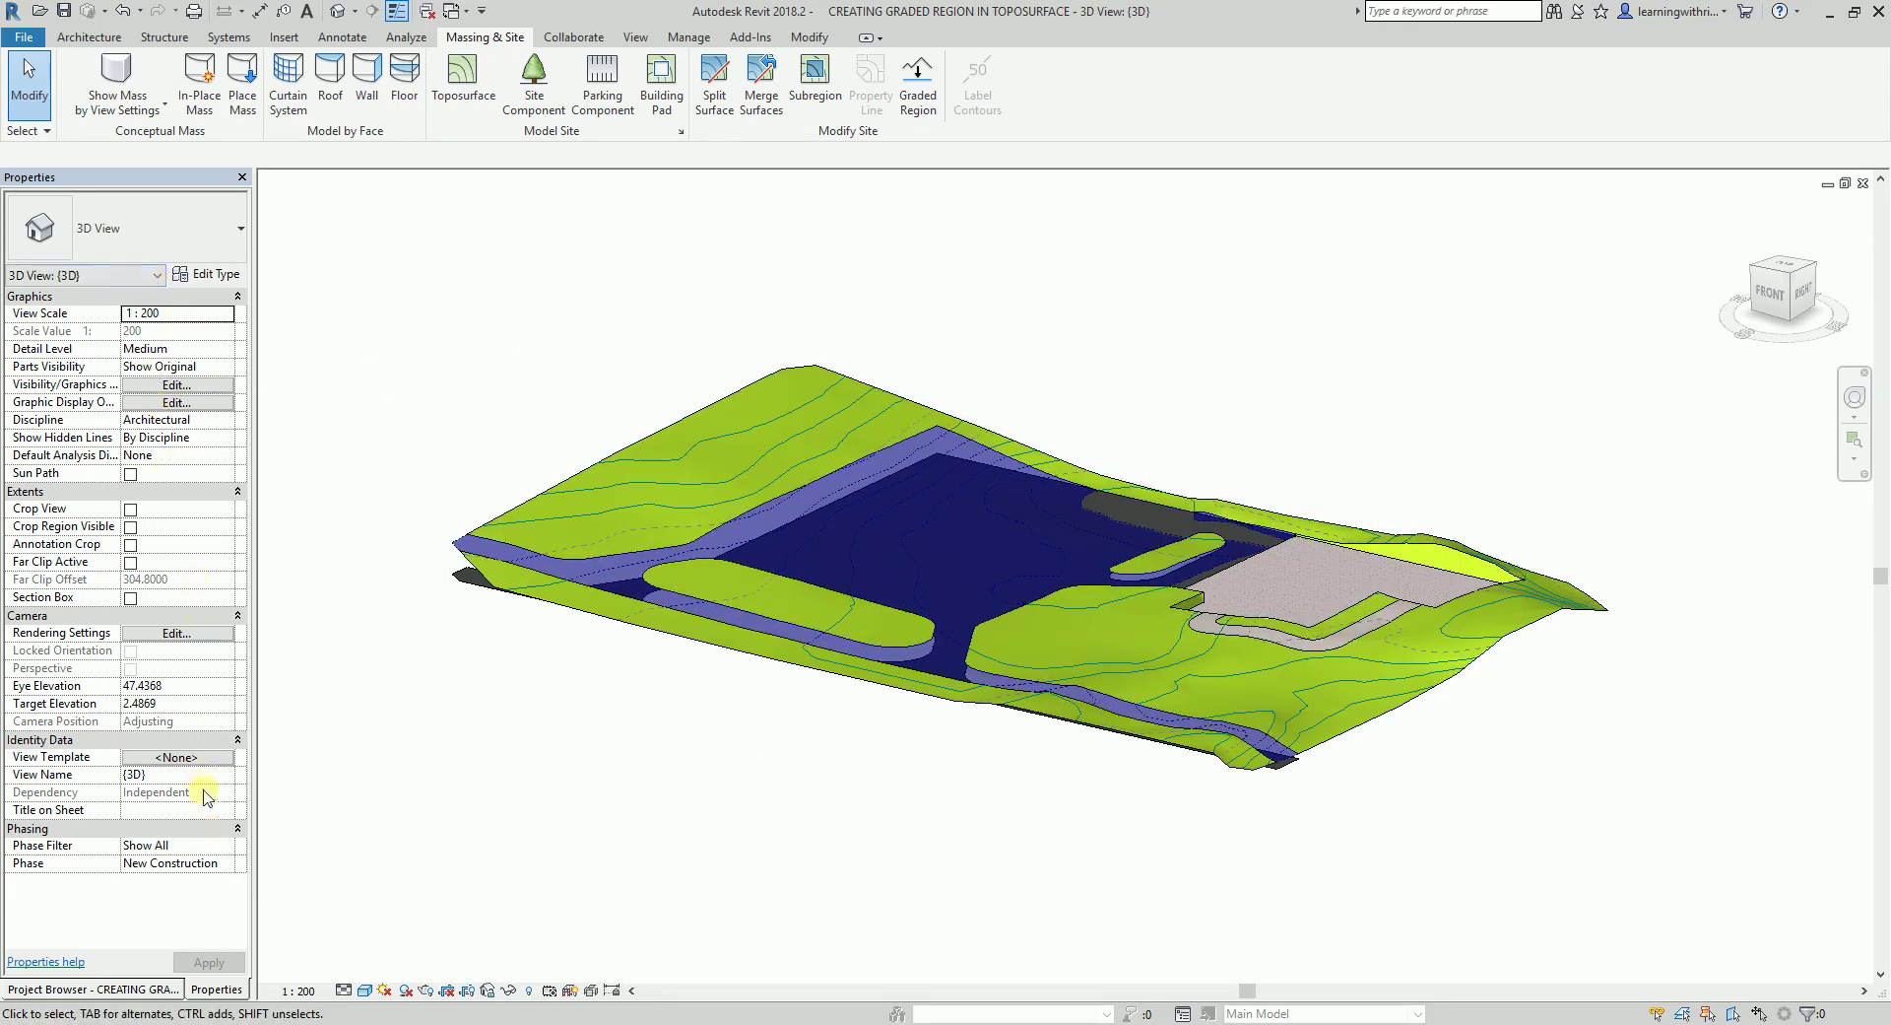
left_click(202, 849)
left_click(202, 849)
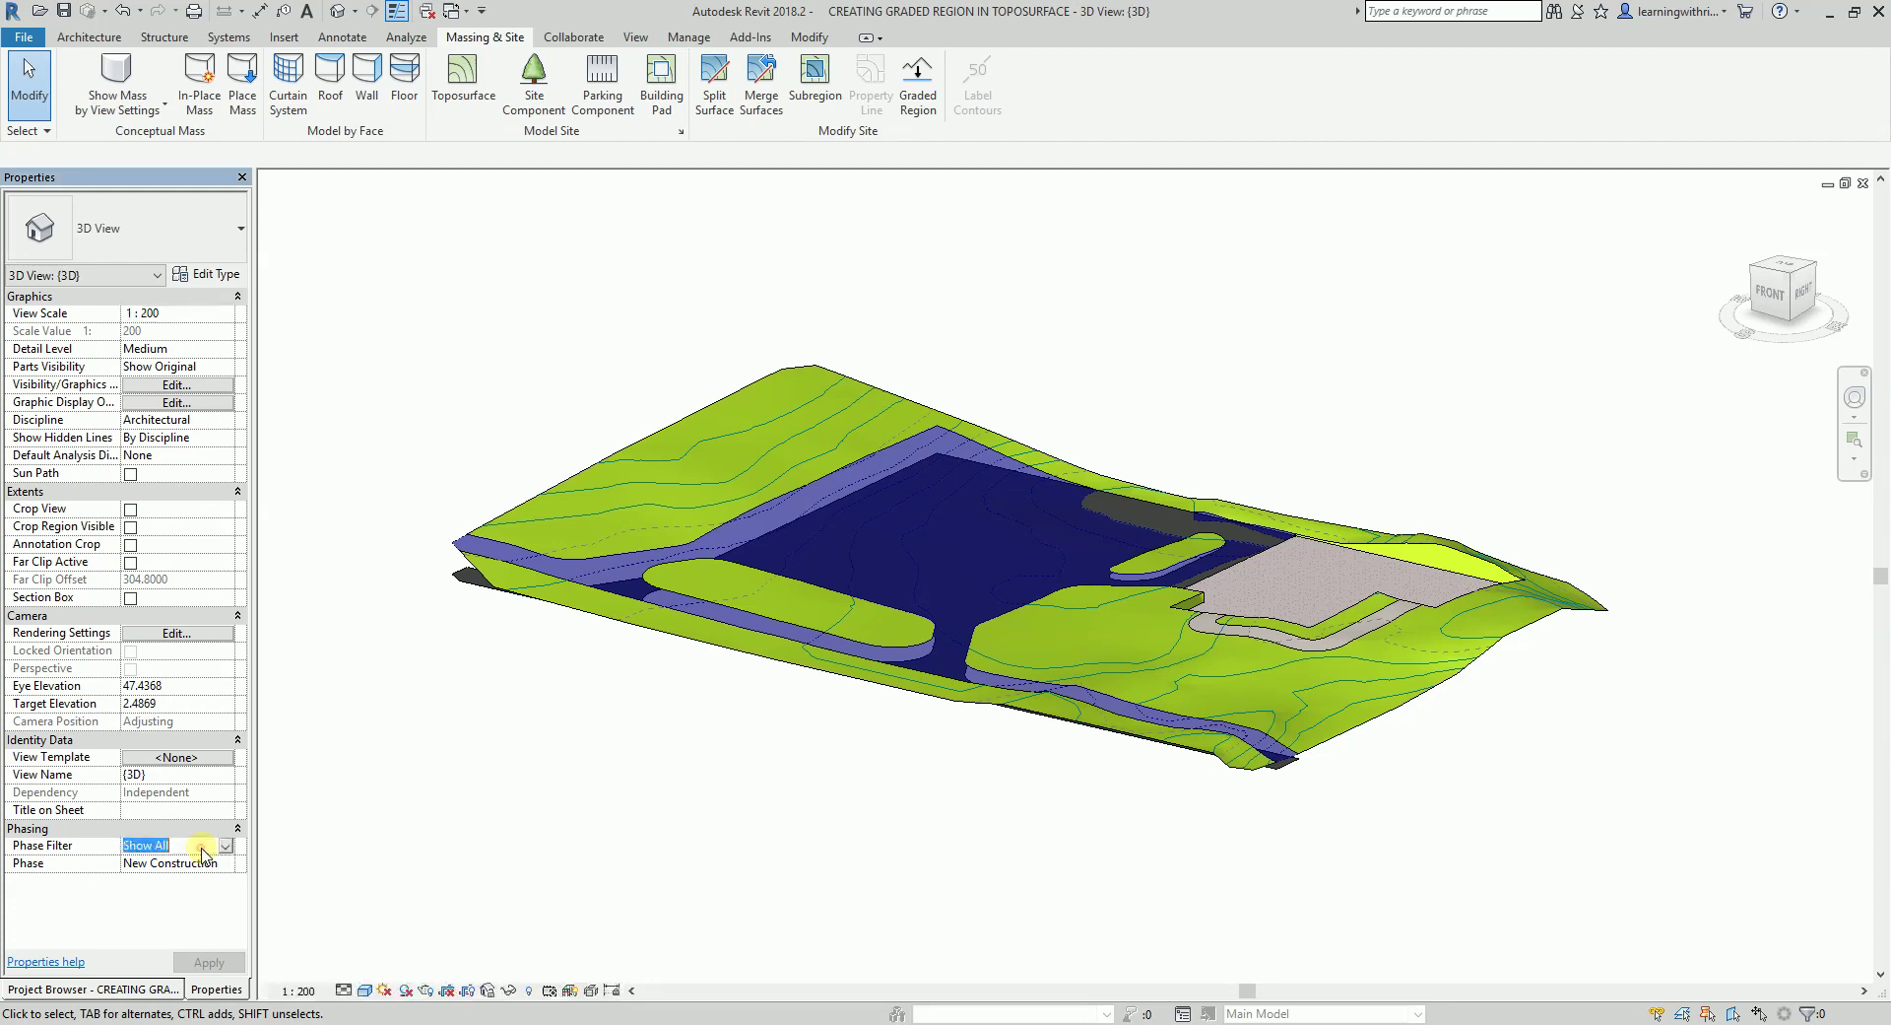
left_click(217, 864)
left_click(227, 864)
left_click(228, 862)
left_click(225, 845)
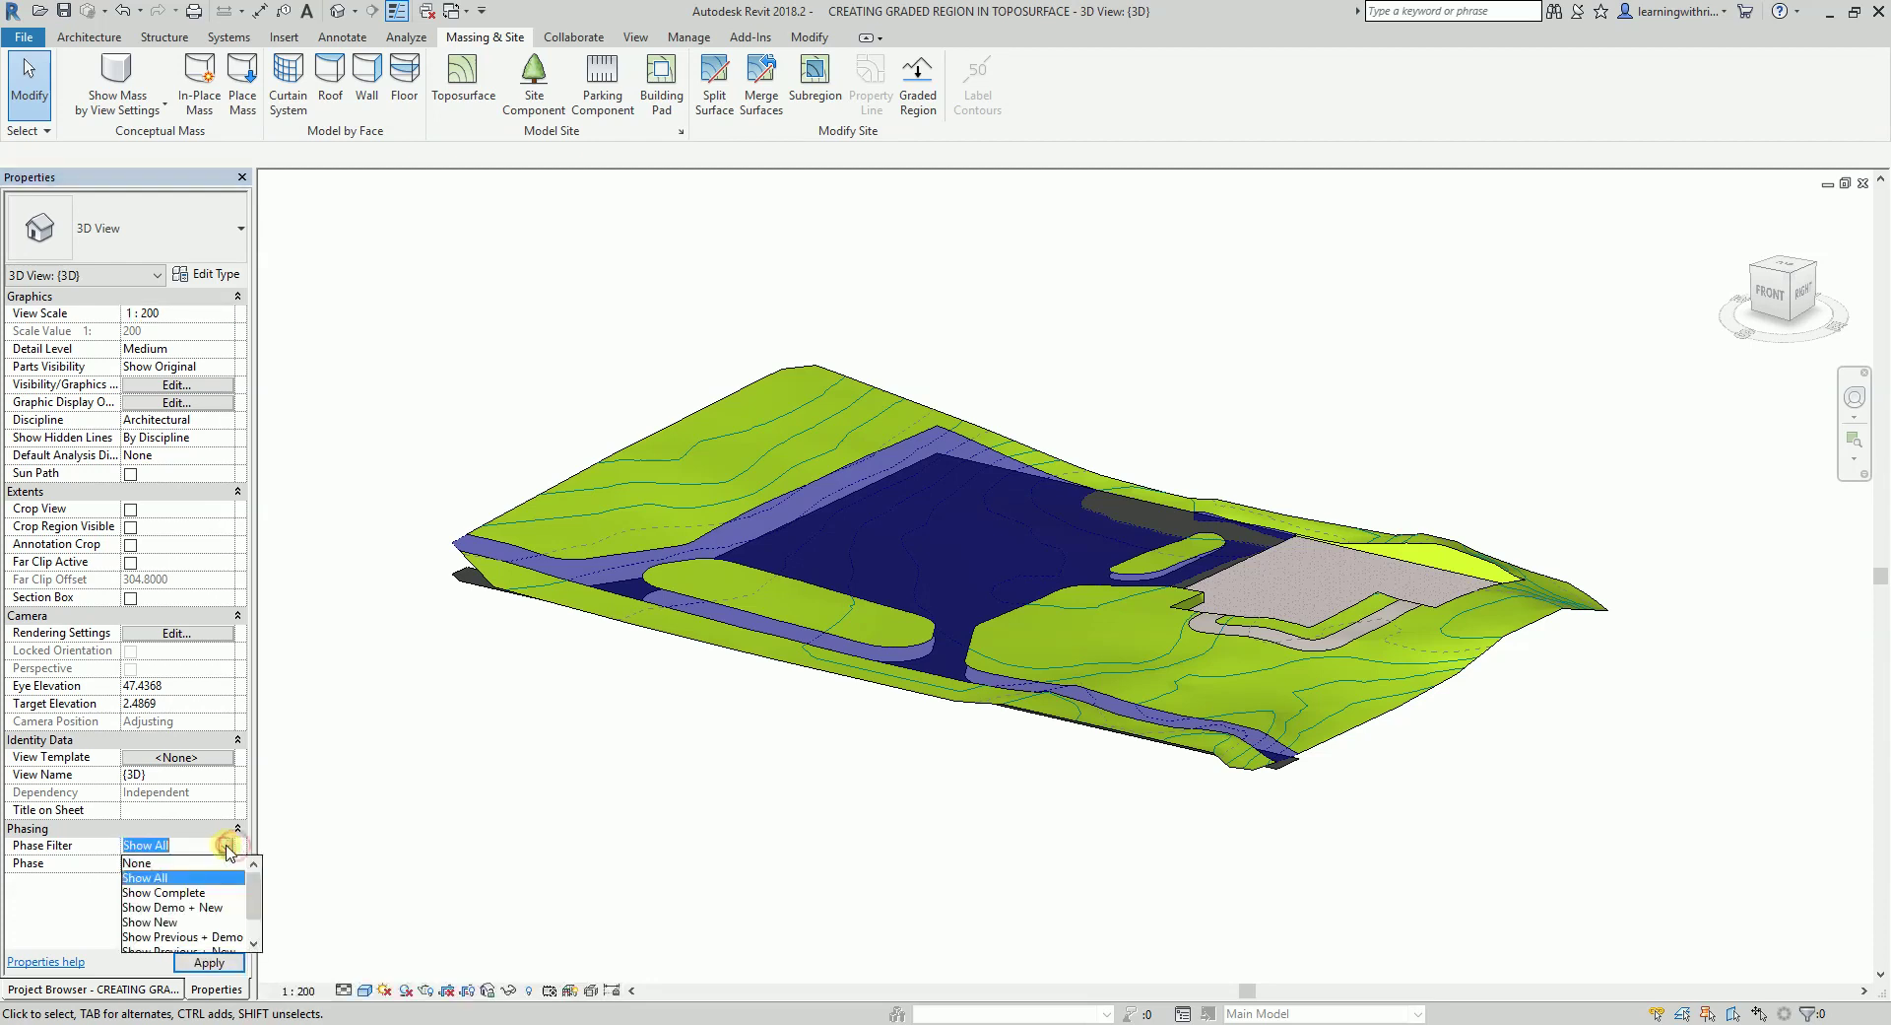
left_click(166, 922)
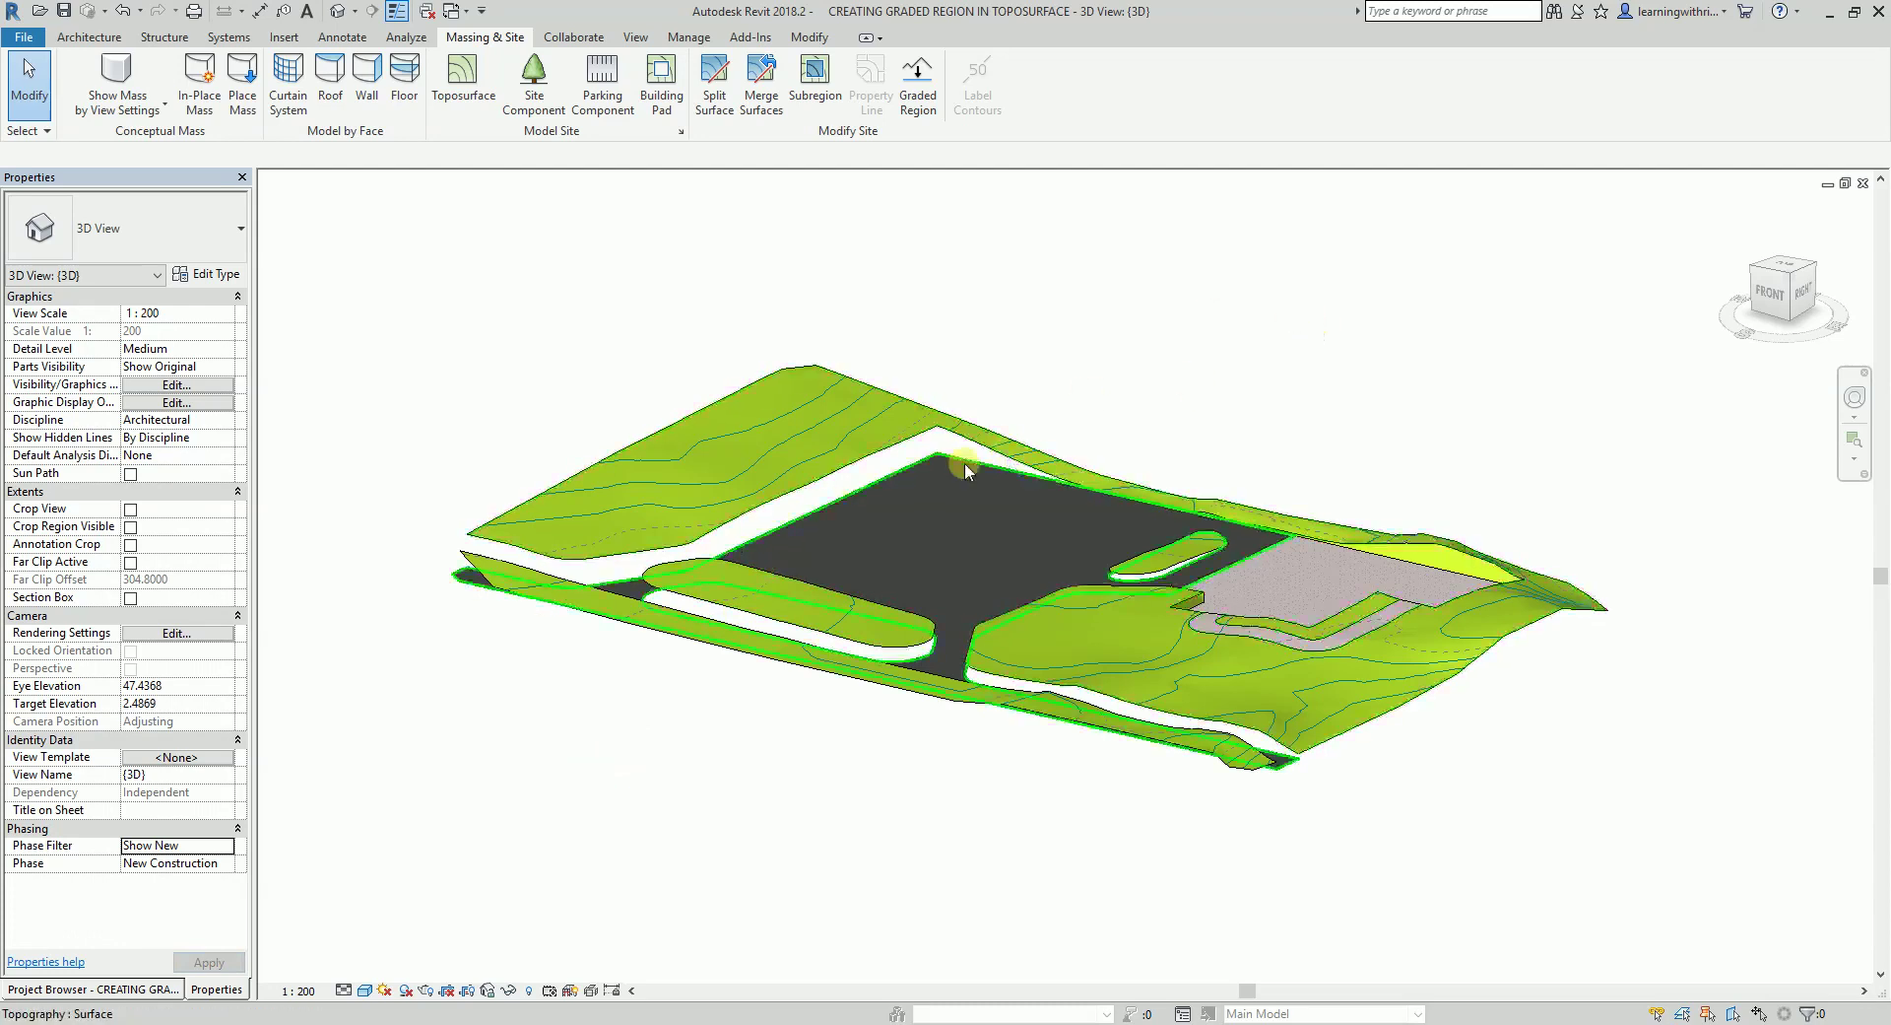
Step: Select the new graded surface to check it, then deselect
left_click(890, 496)
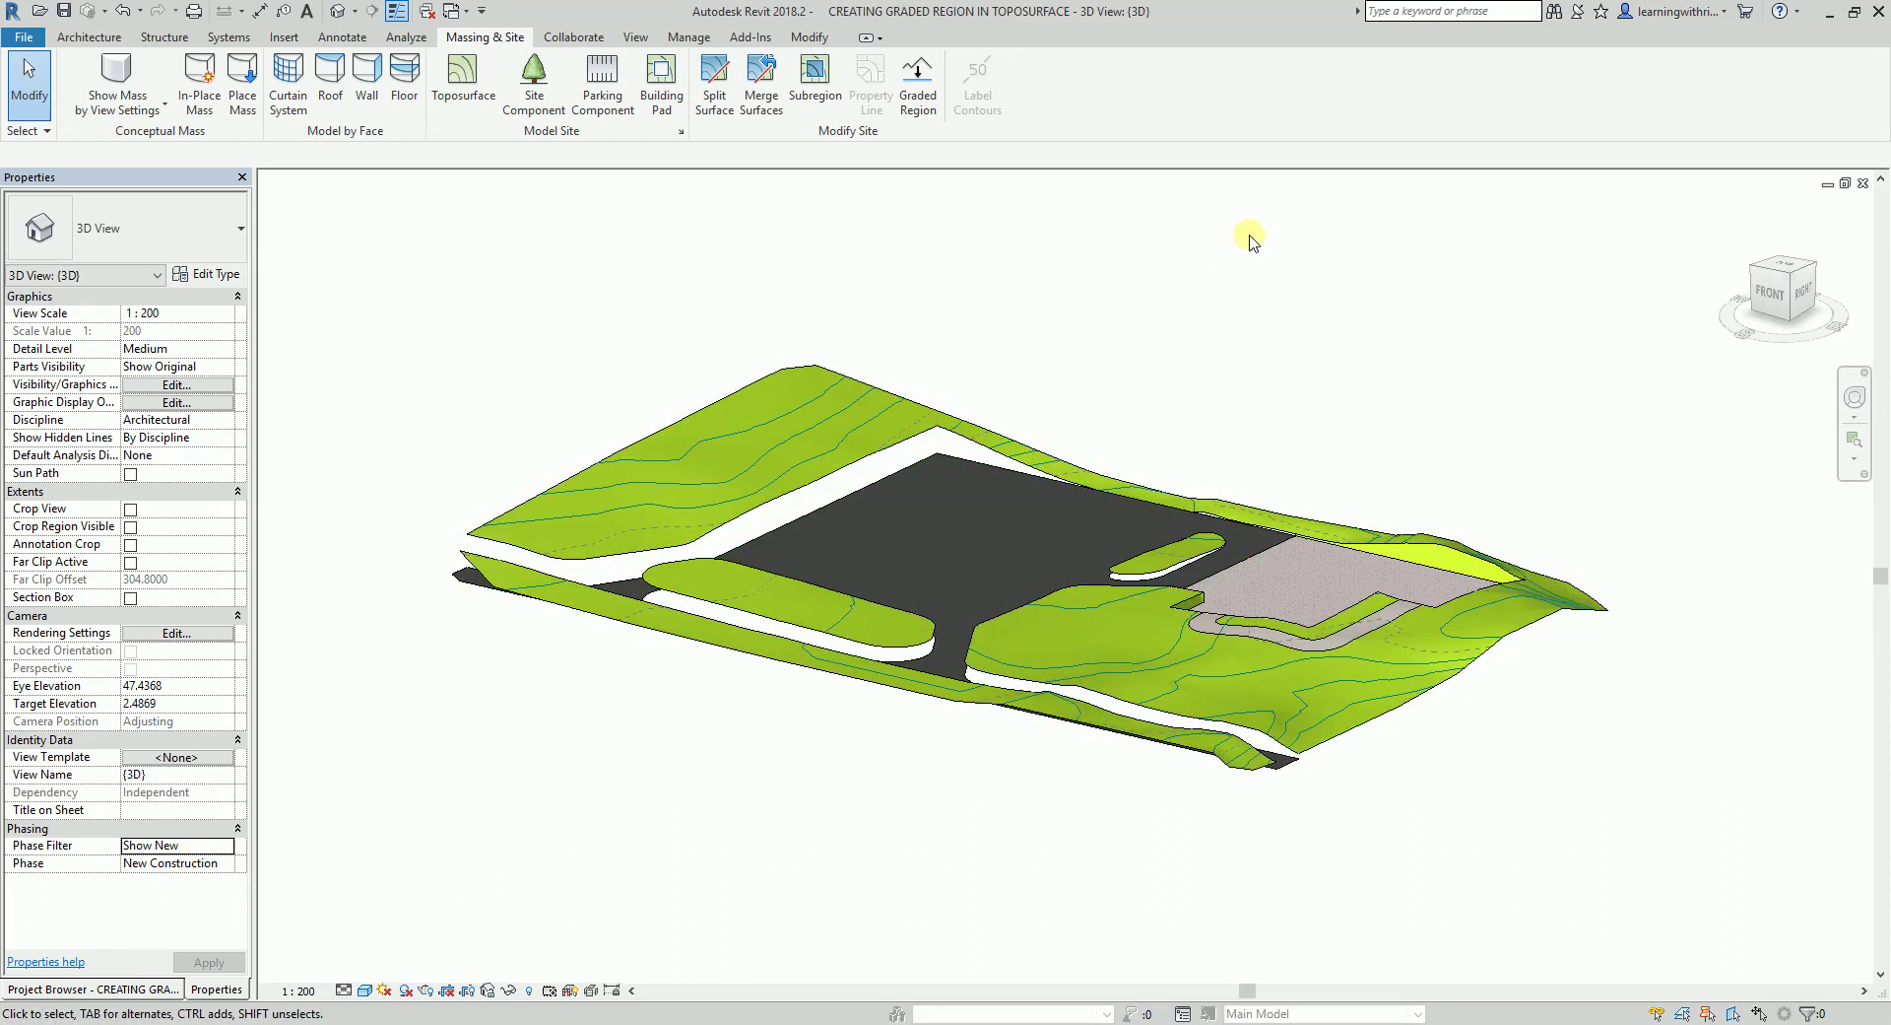
left_click(837, 508)
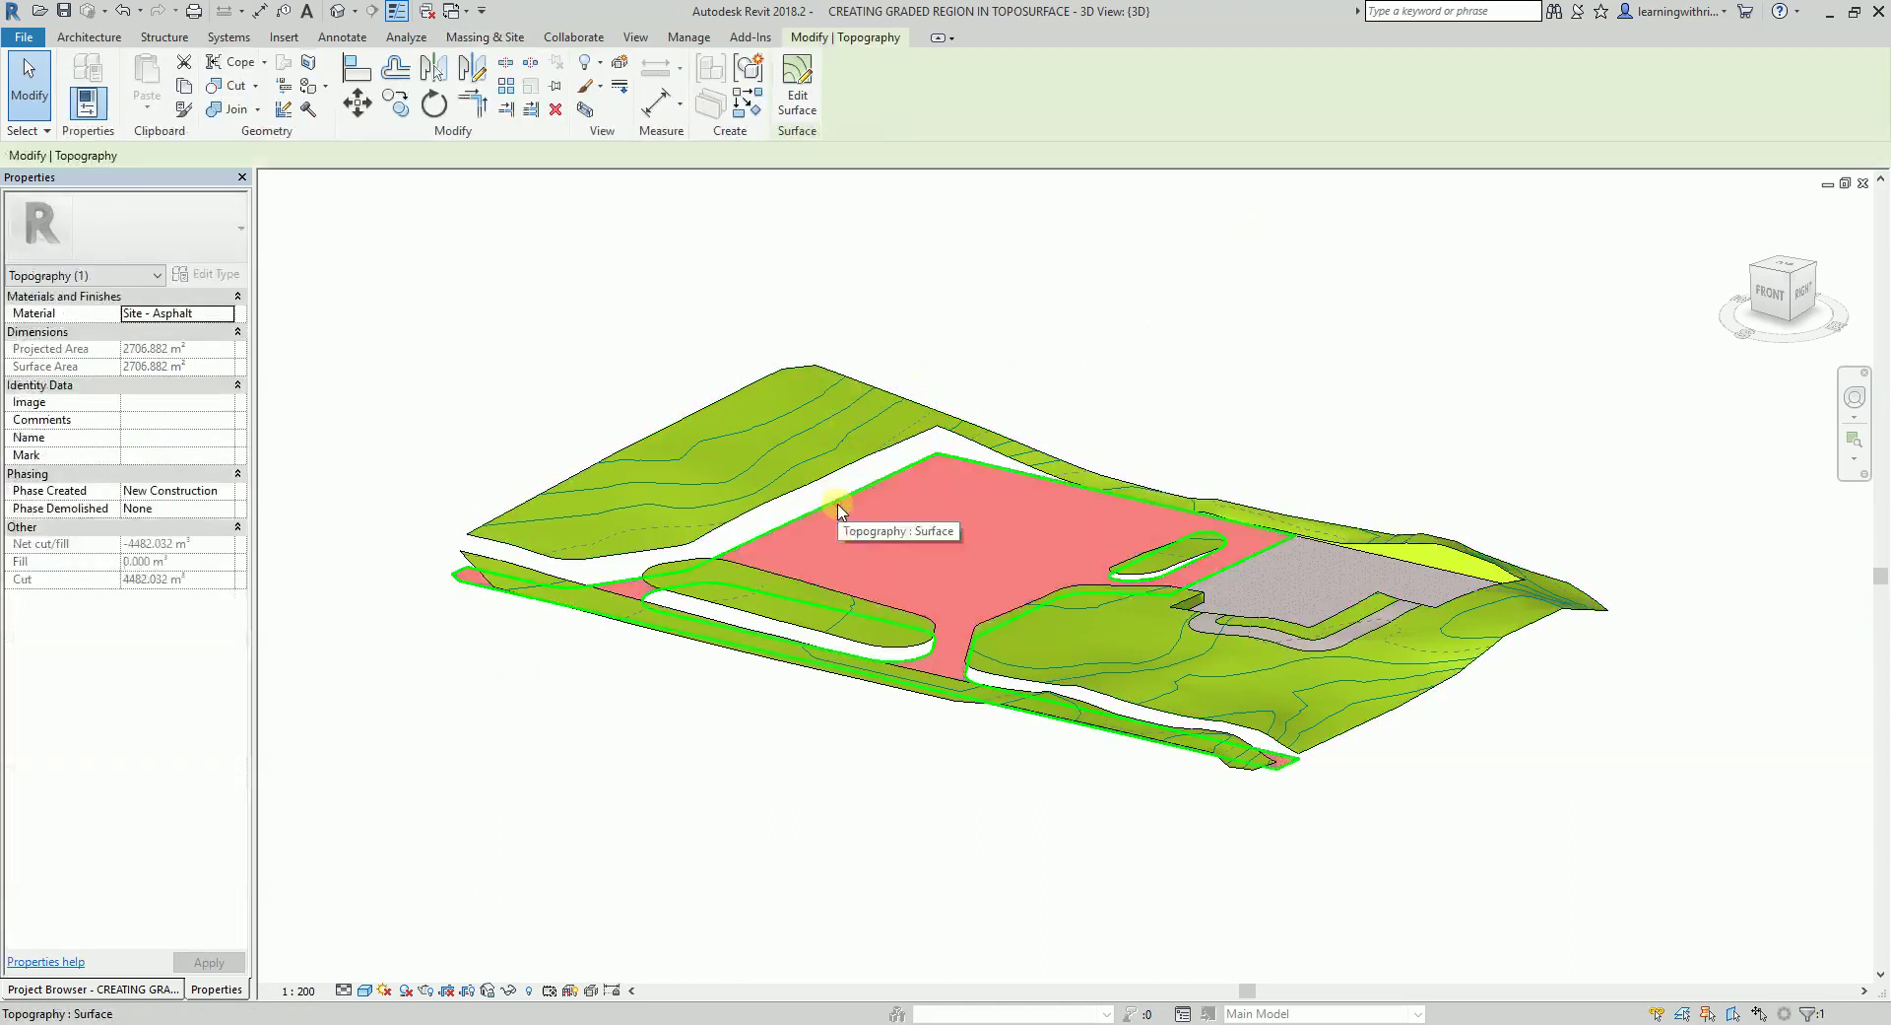
left_click(1255, 375)
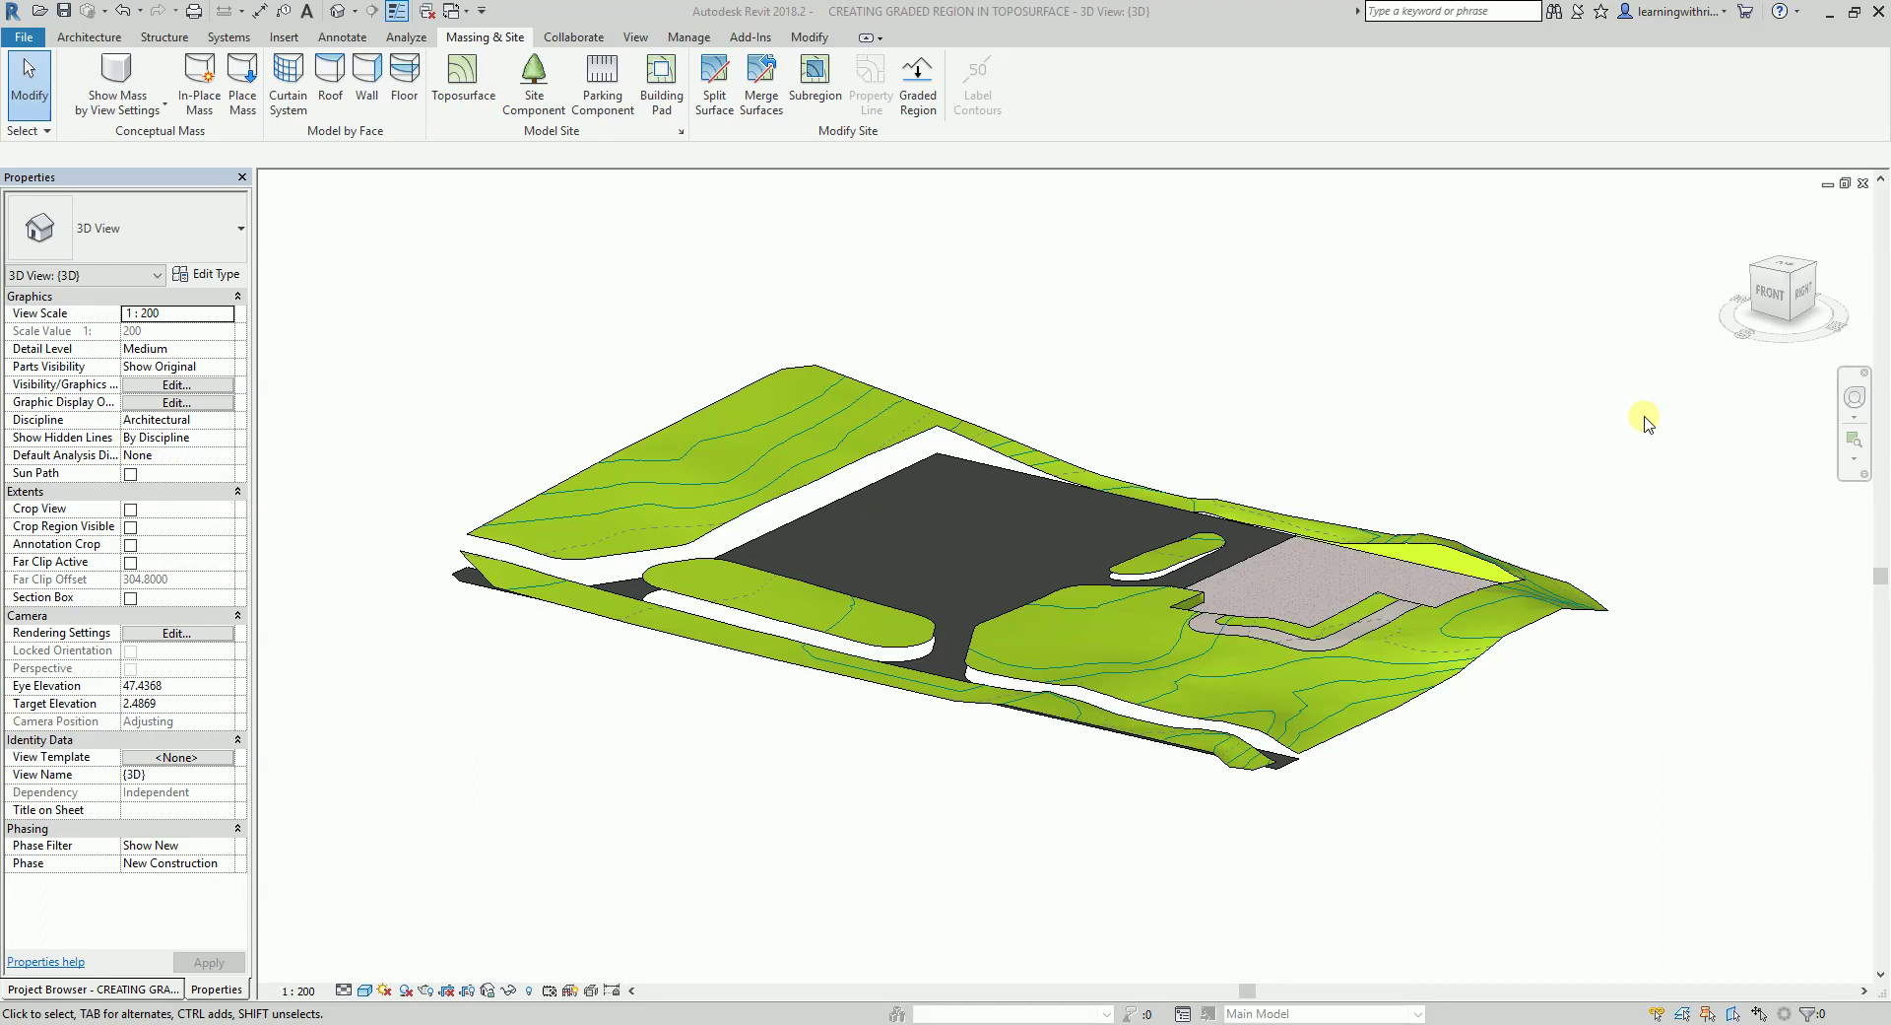
Step: Select the road-side toposurface strip and start editing its surface points
middle_click_drag(475, 840, 616, 591, "shift")
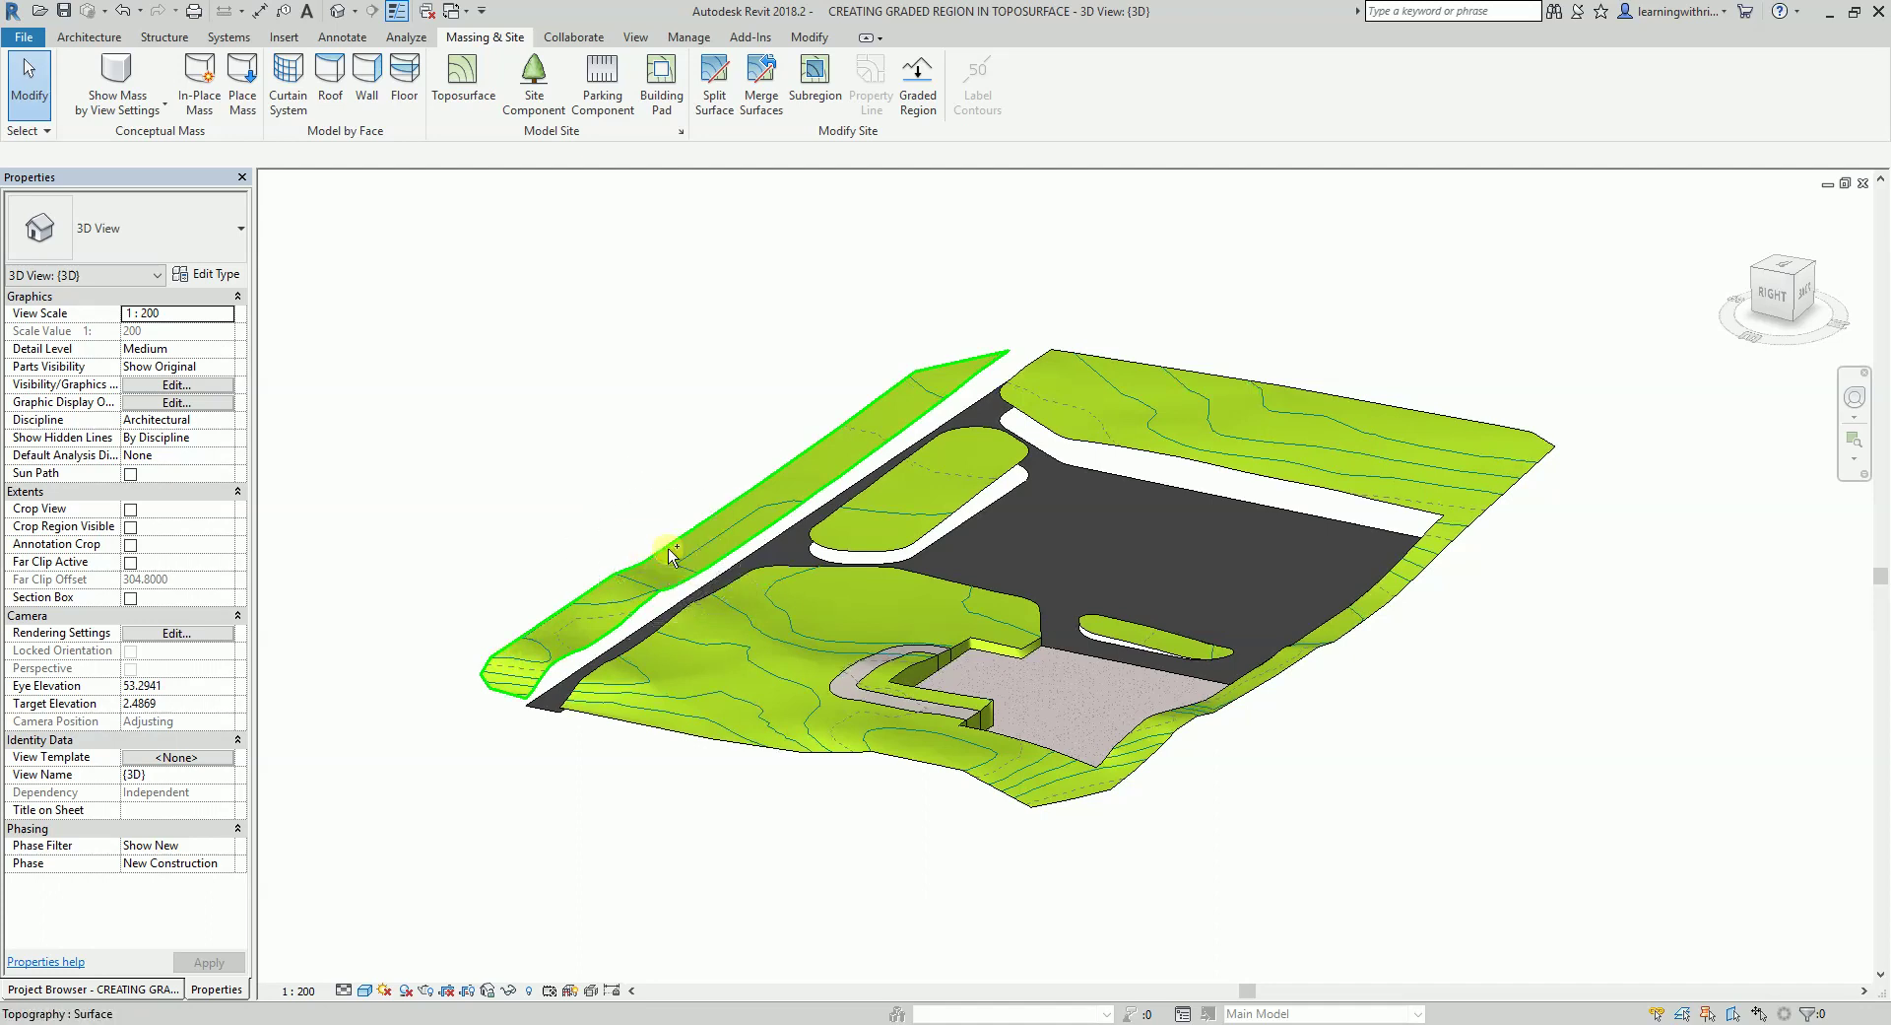
left_click(669, 550)
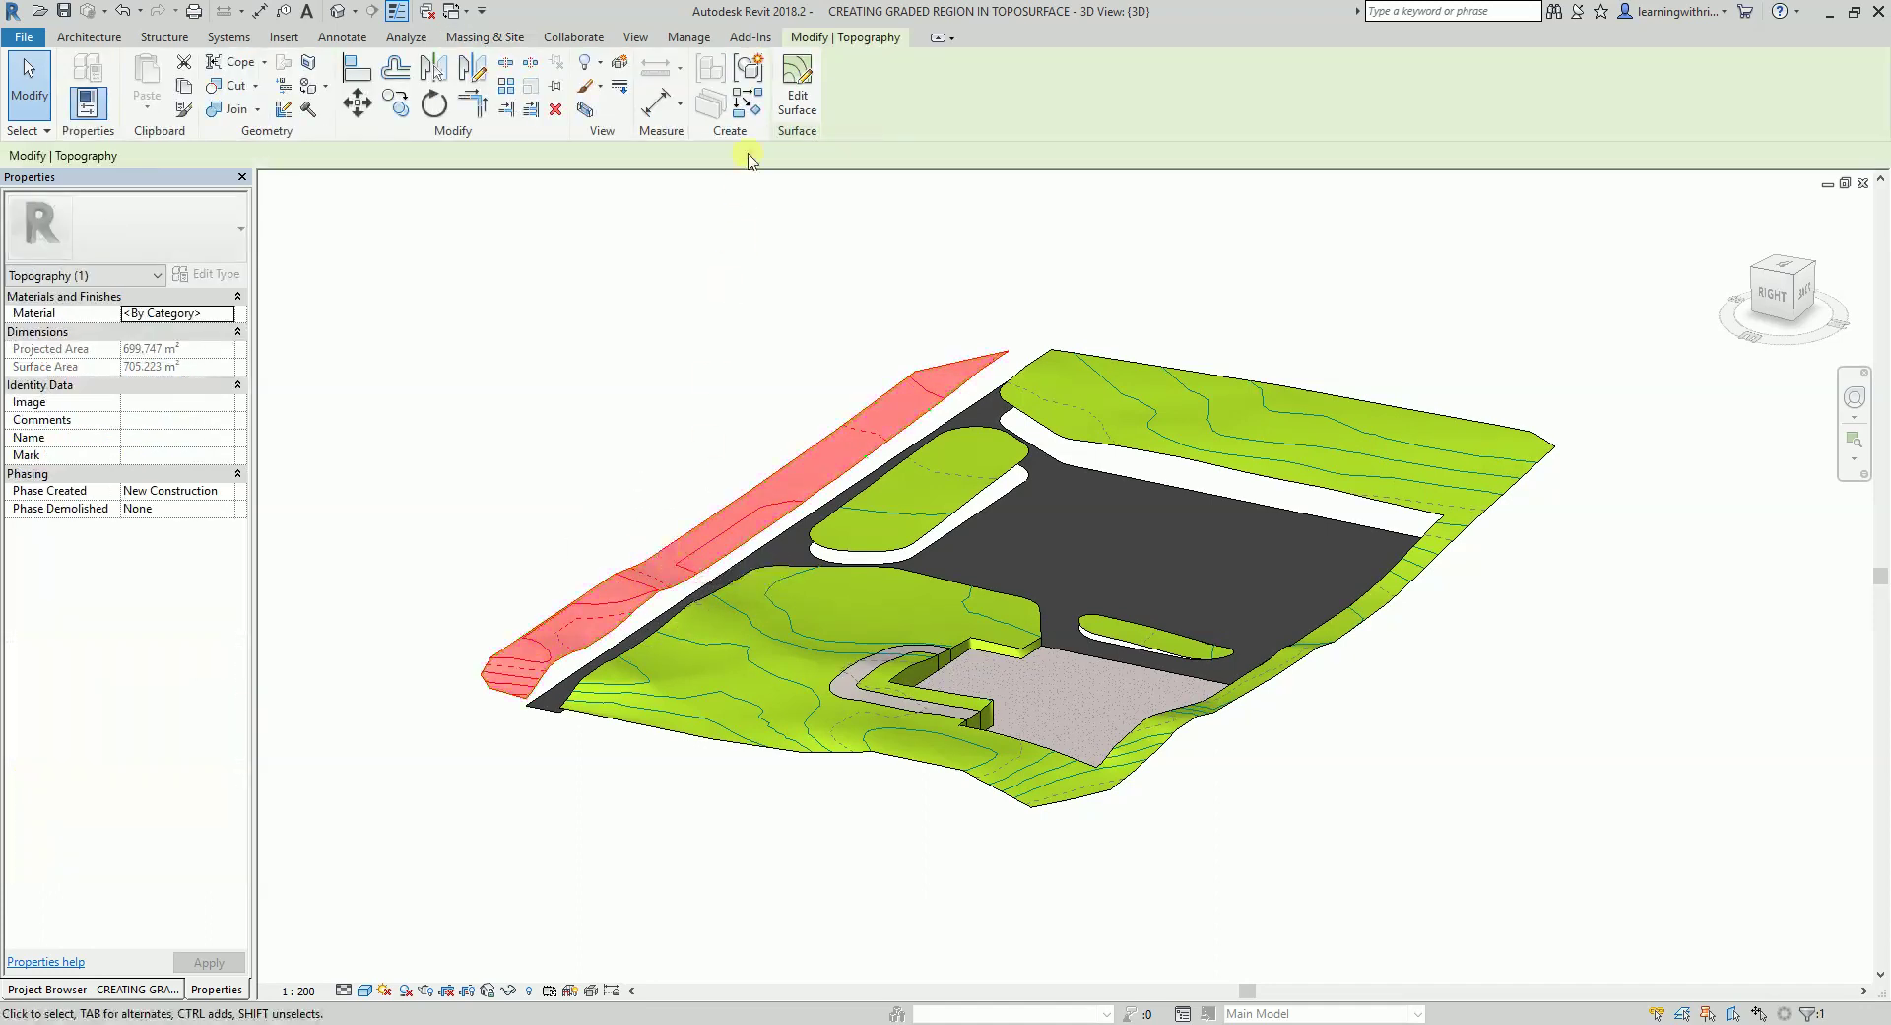
left_click(795, 99)
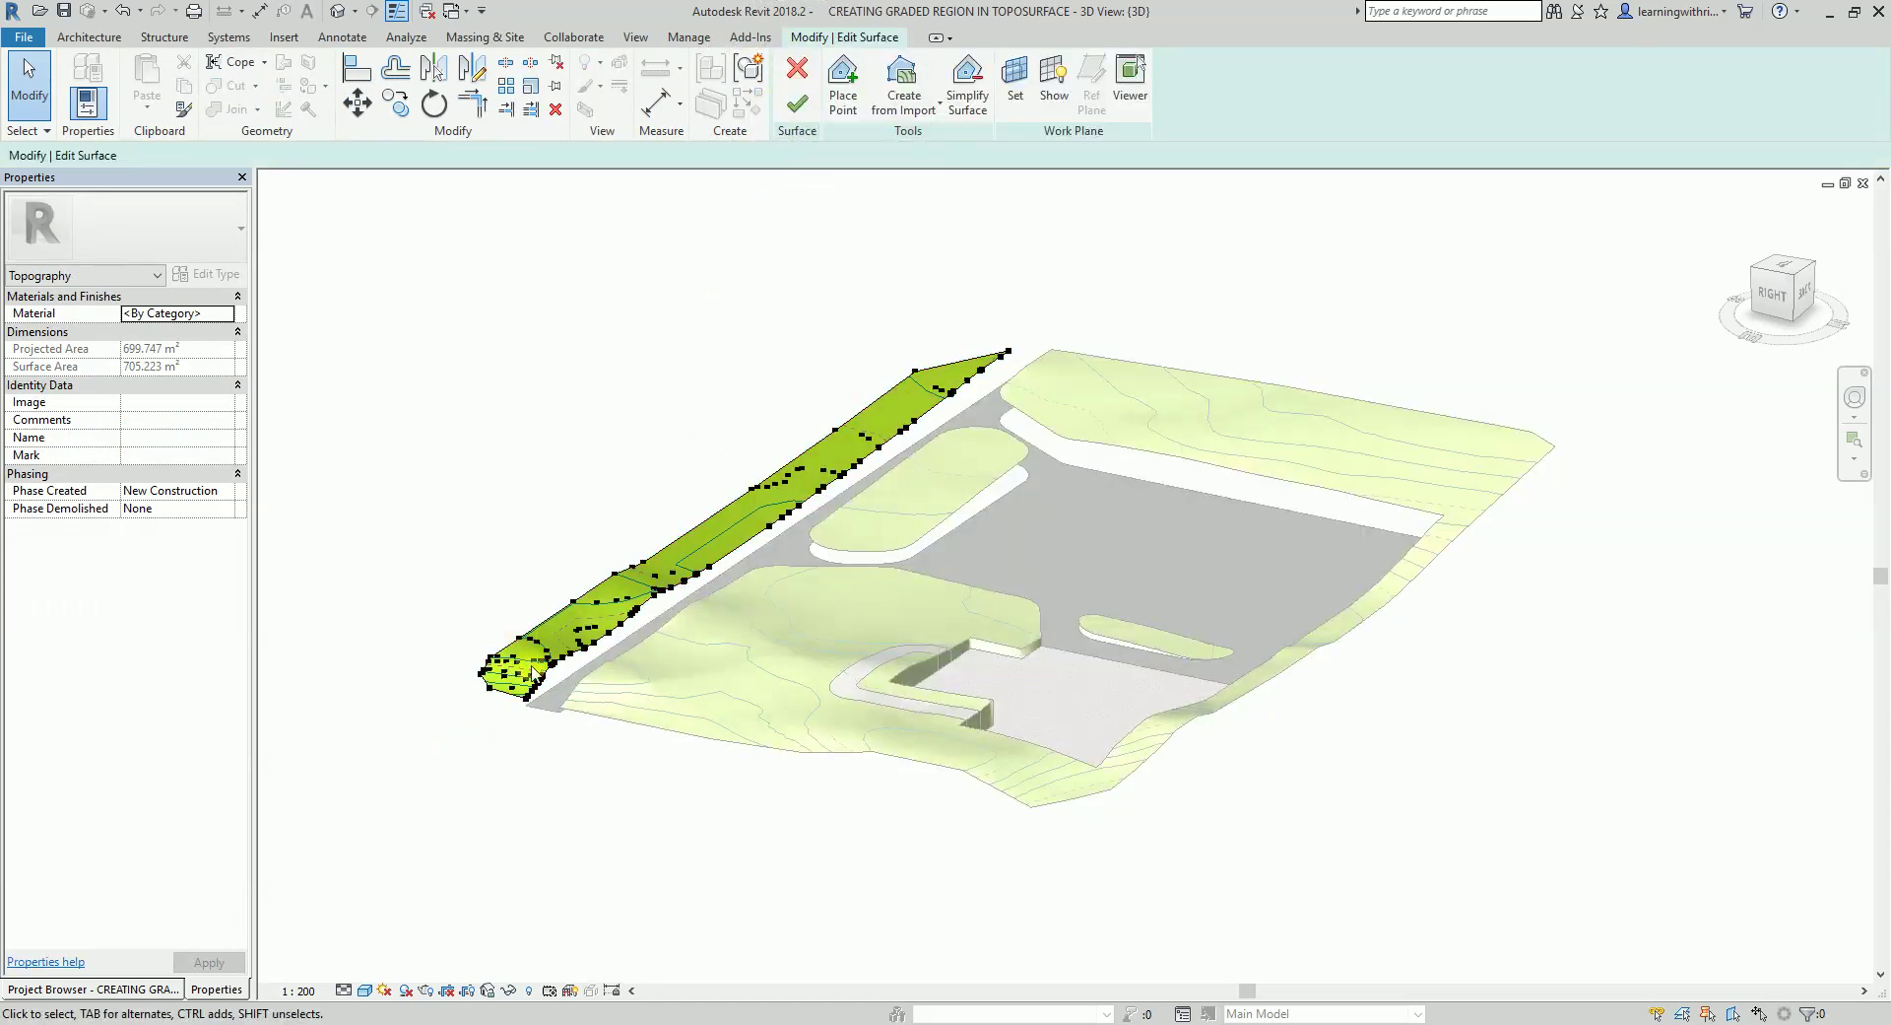
Step: Open the Site floor plan, pan to the Road points and open Visibility/Graphic Overrides
scroll(552, 616, "up", 3)
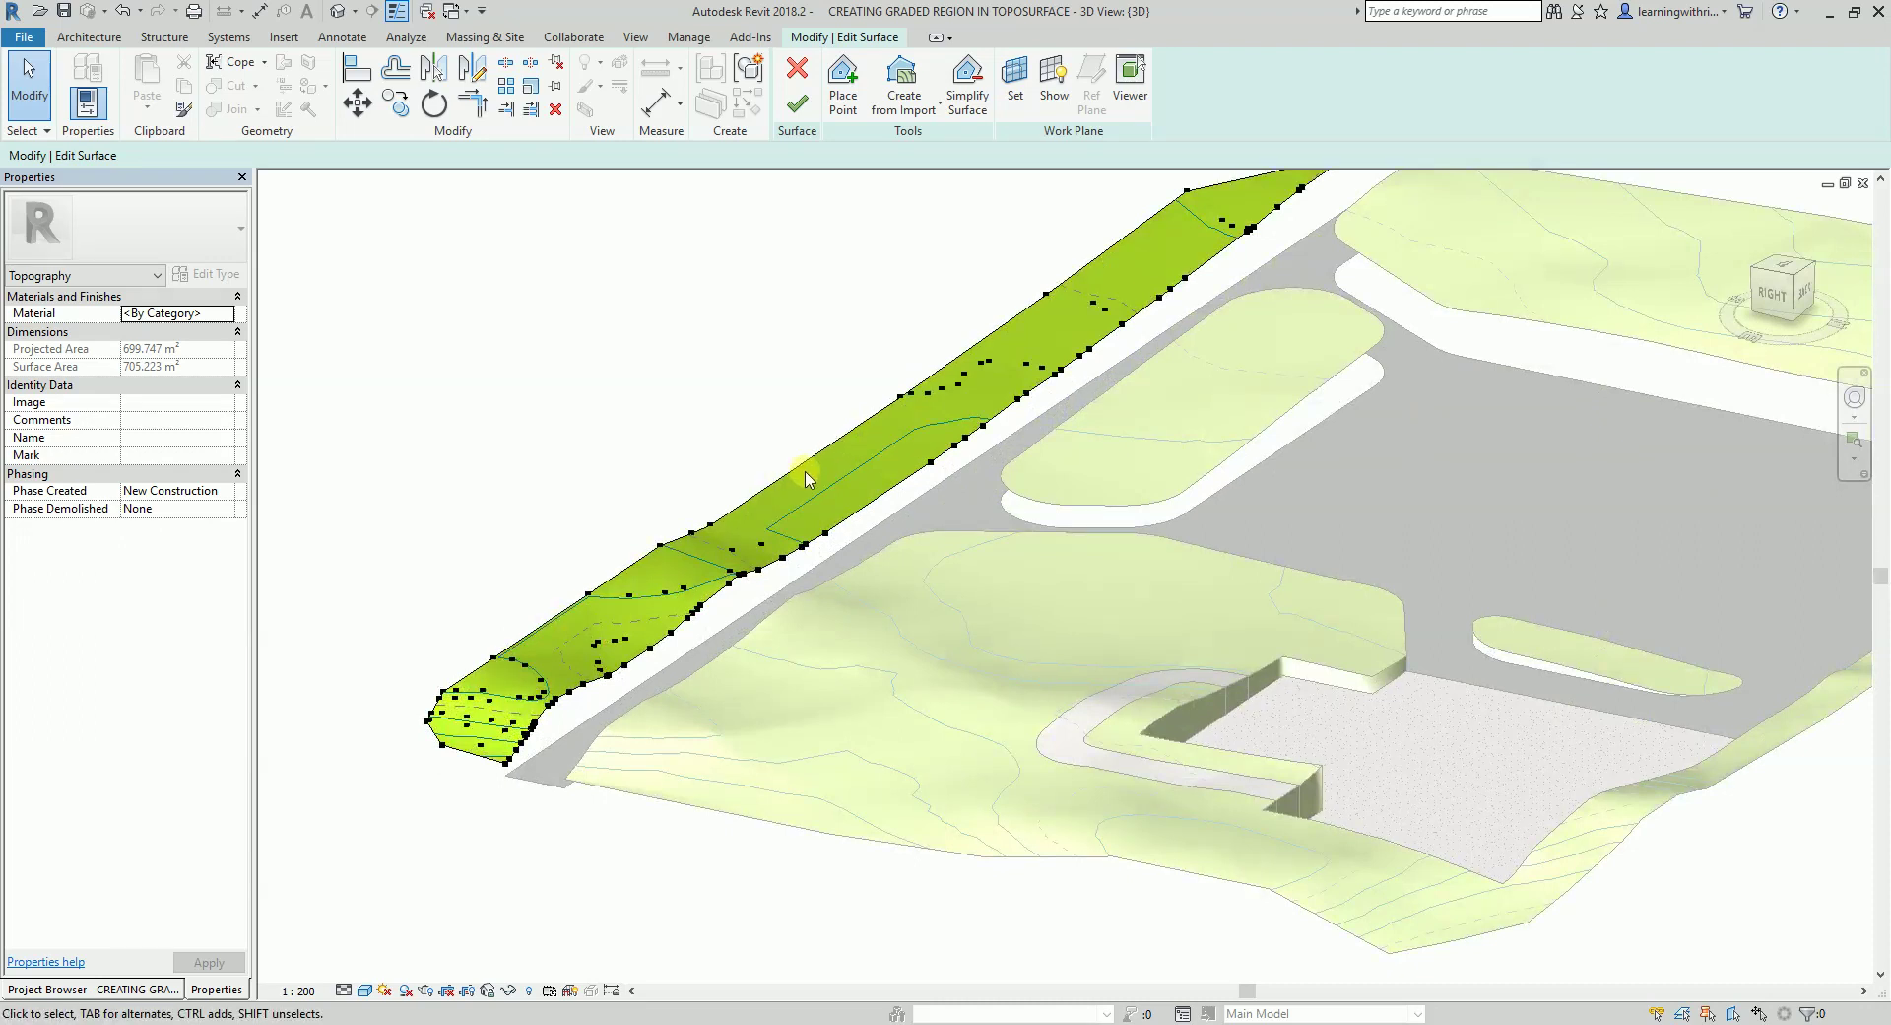
left_click(147, 991)
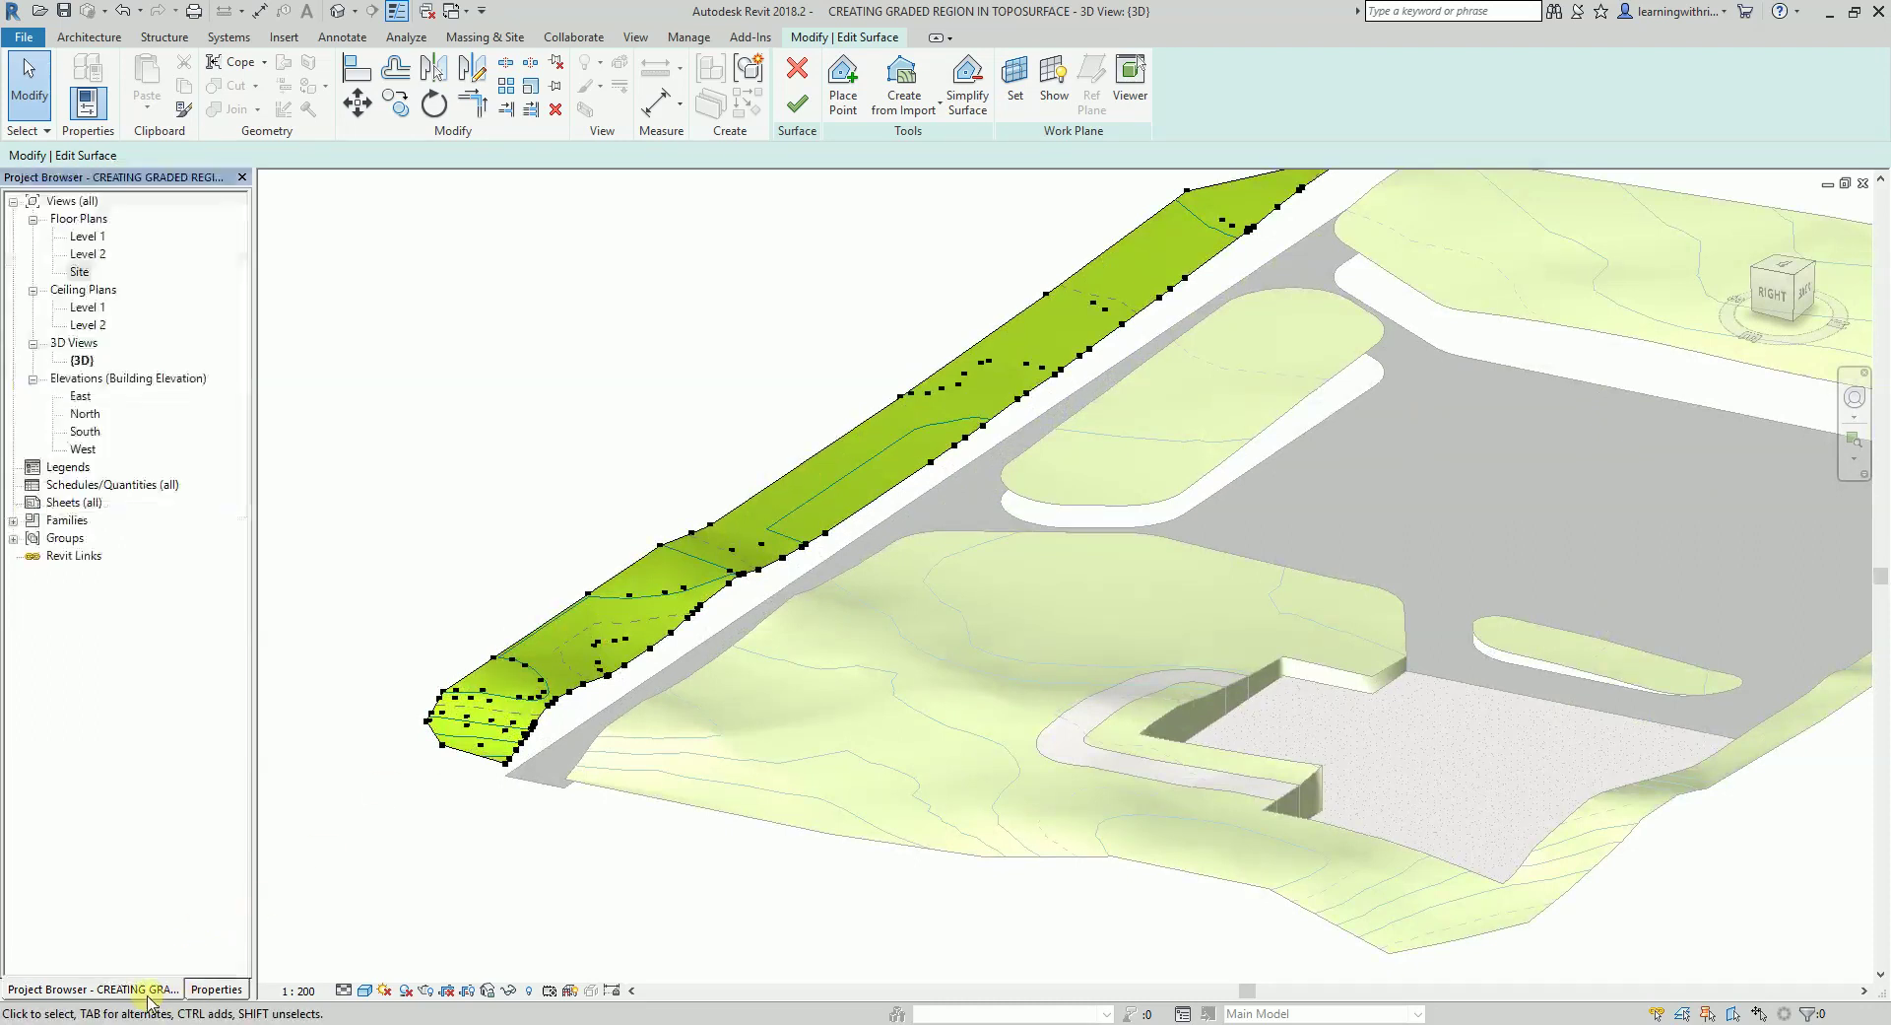
left_click(82, 273)
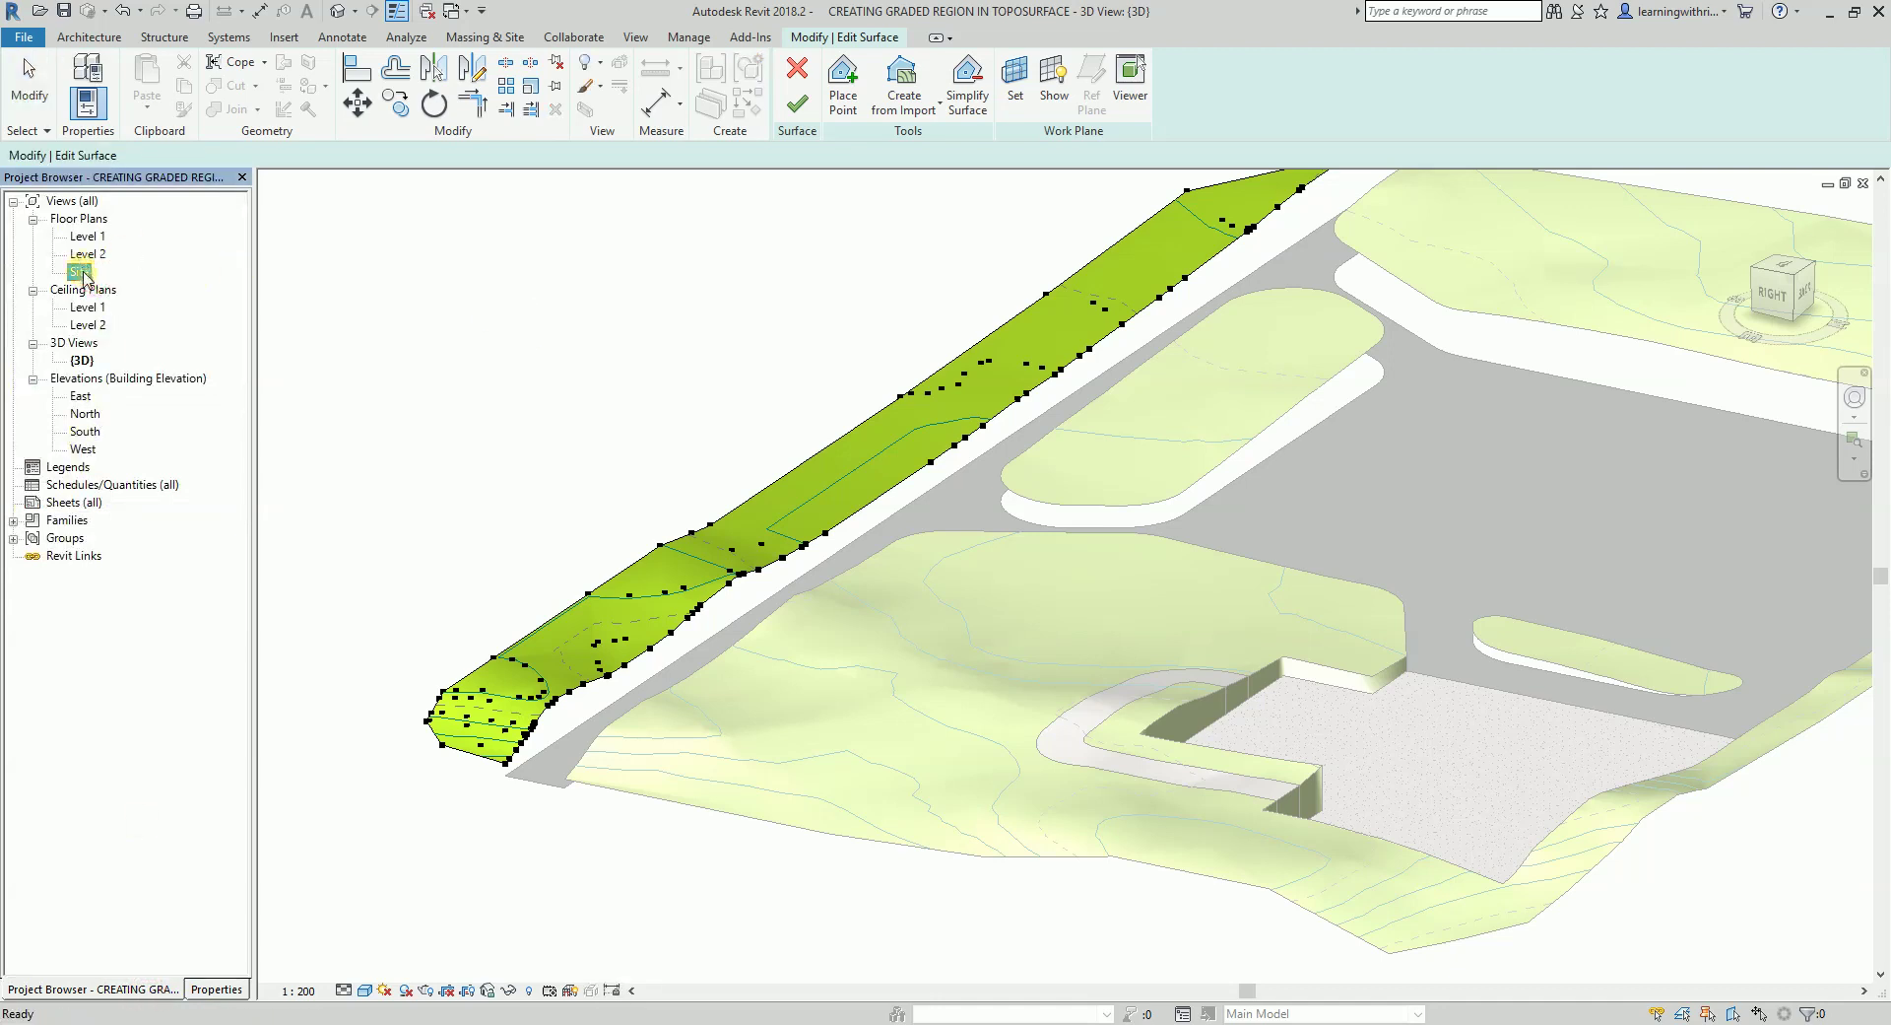
double_click(83, 273)
scroll(709, 844, "up", 2)
middle_click_drag(726, 834, 510, 820)
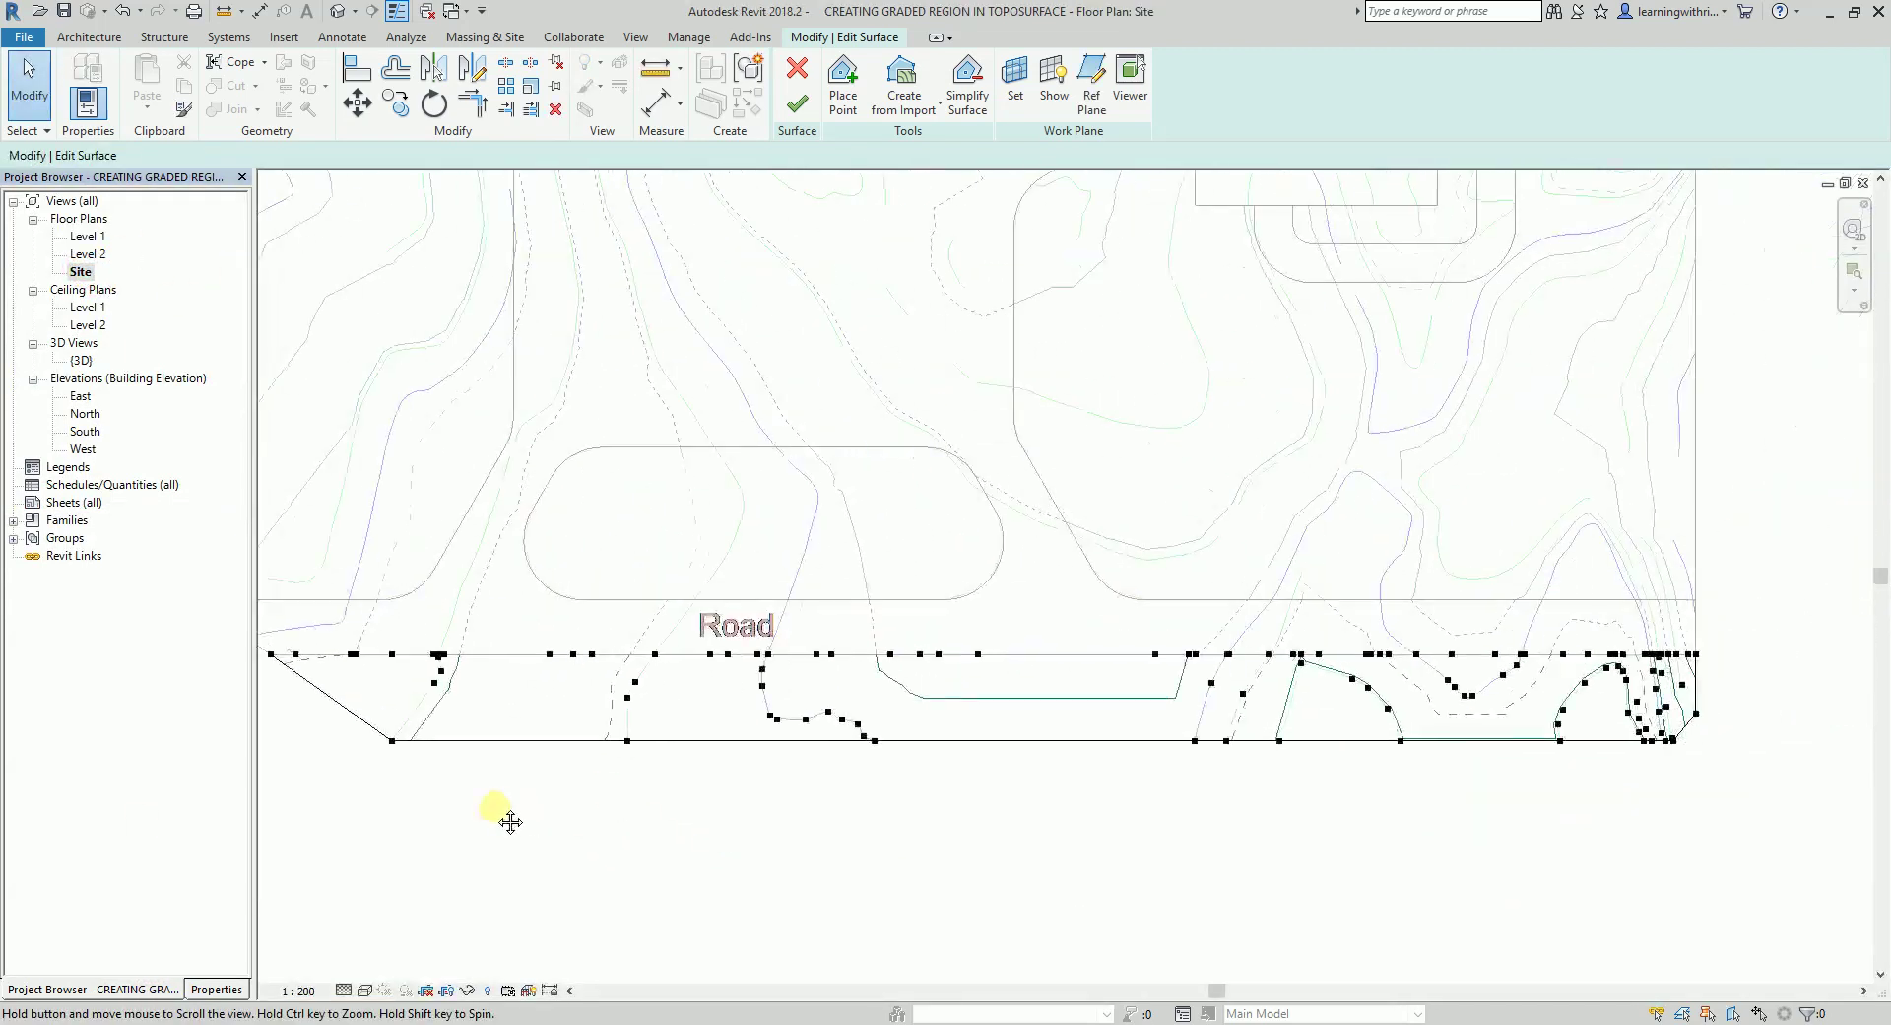
scroll(739, 773, "down", 1)
scroll(513, 739, "up", 1)
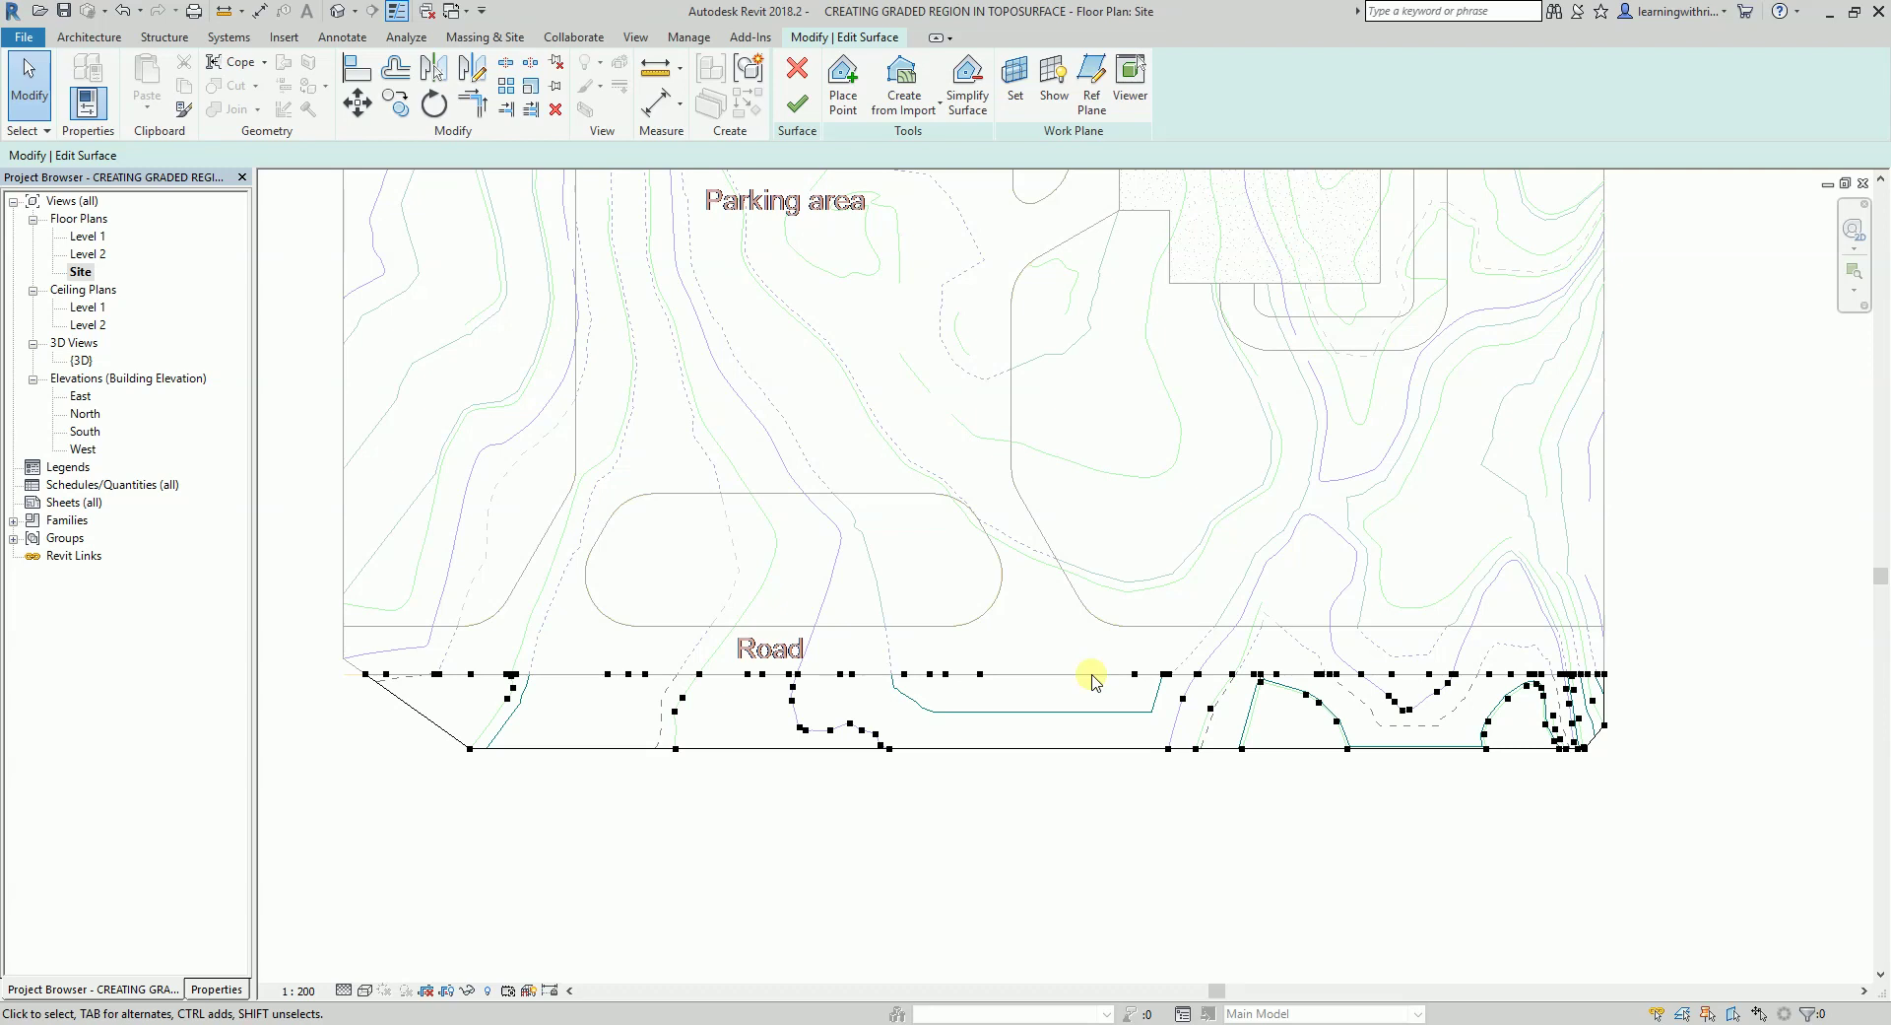
key("v")
key("g")
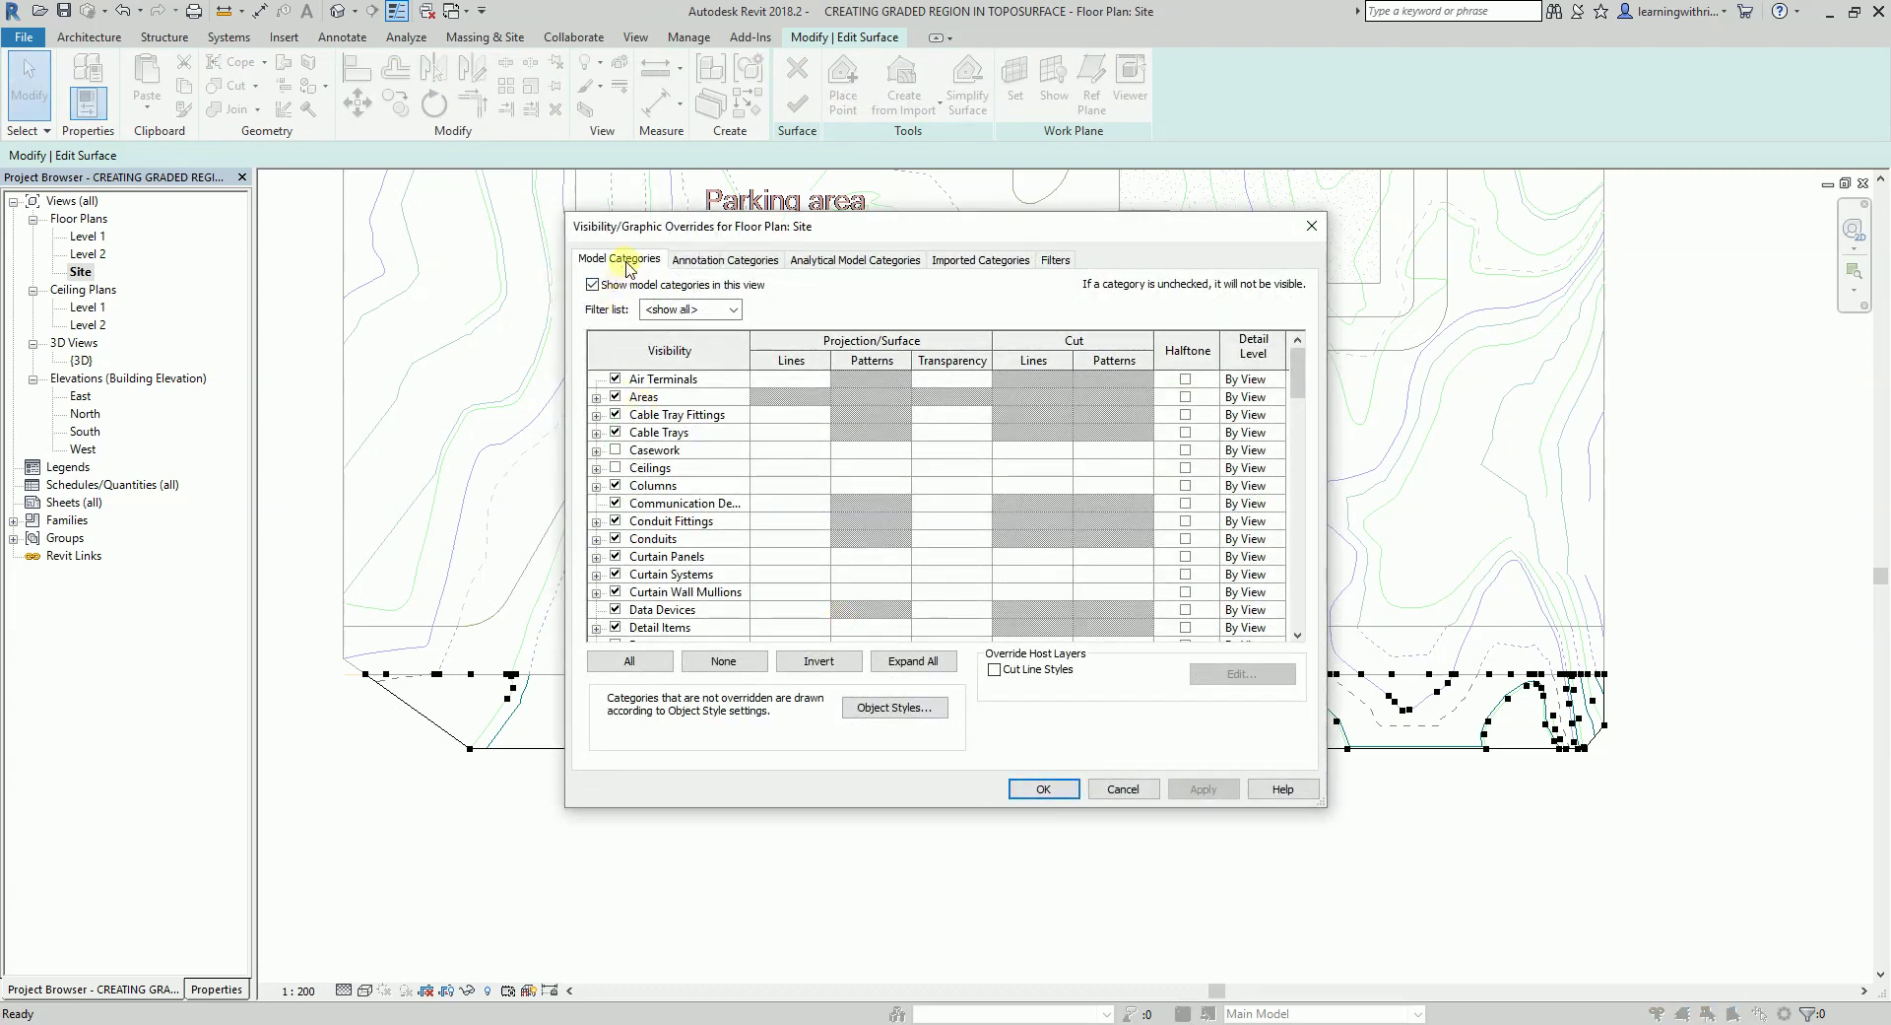
Step: Turn off the Topography Interior Point subcategory in the Site plan's visibility overrides
left_click_drag(1298, 360, 1317, 540)
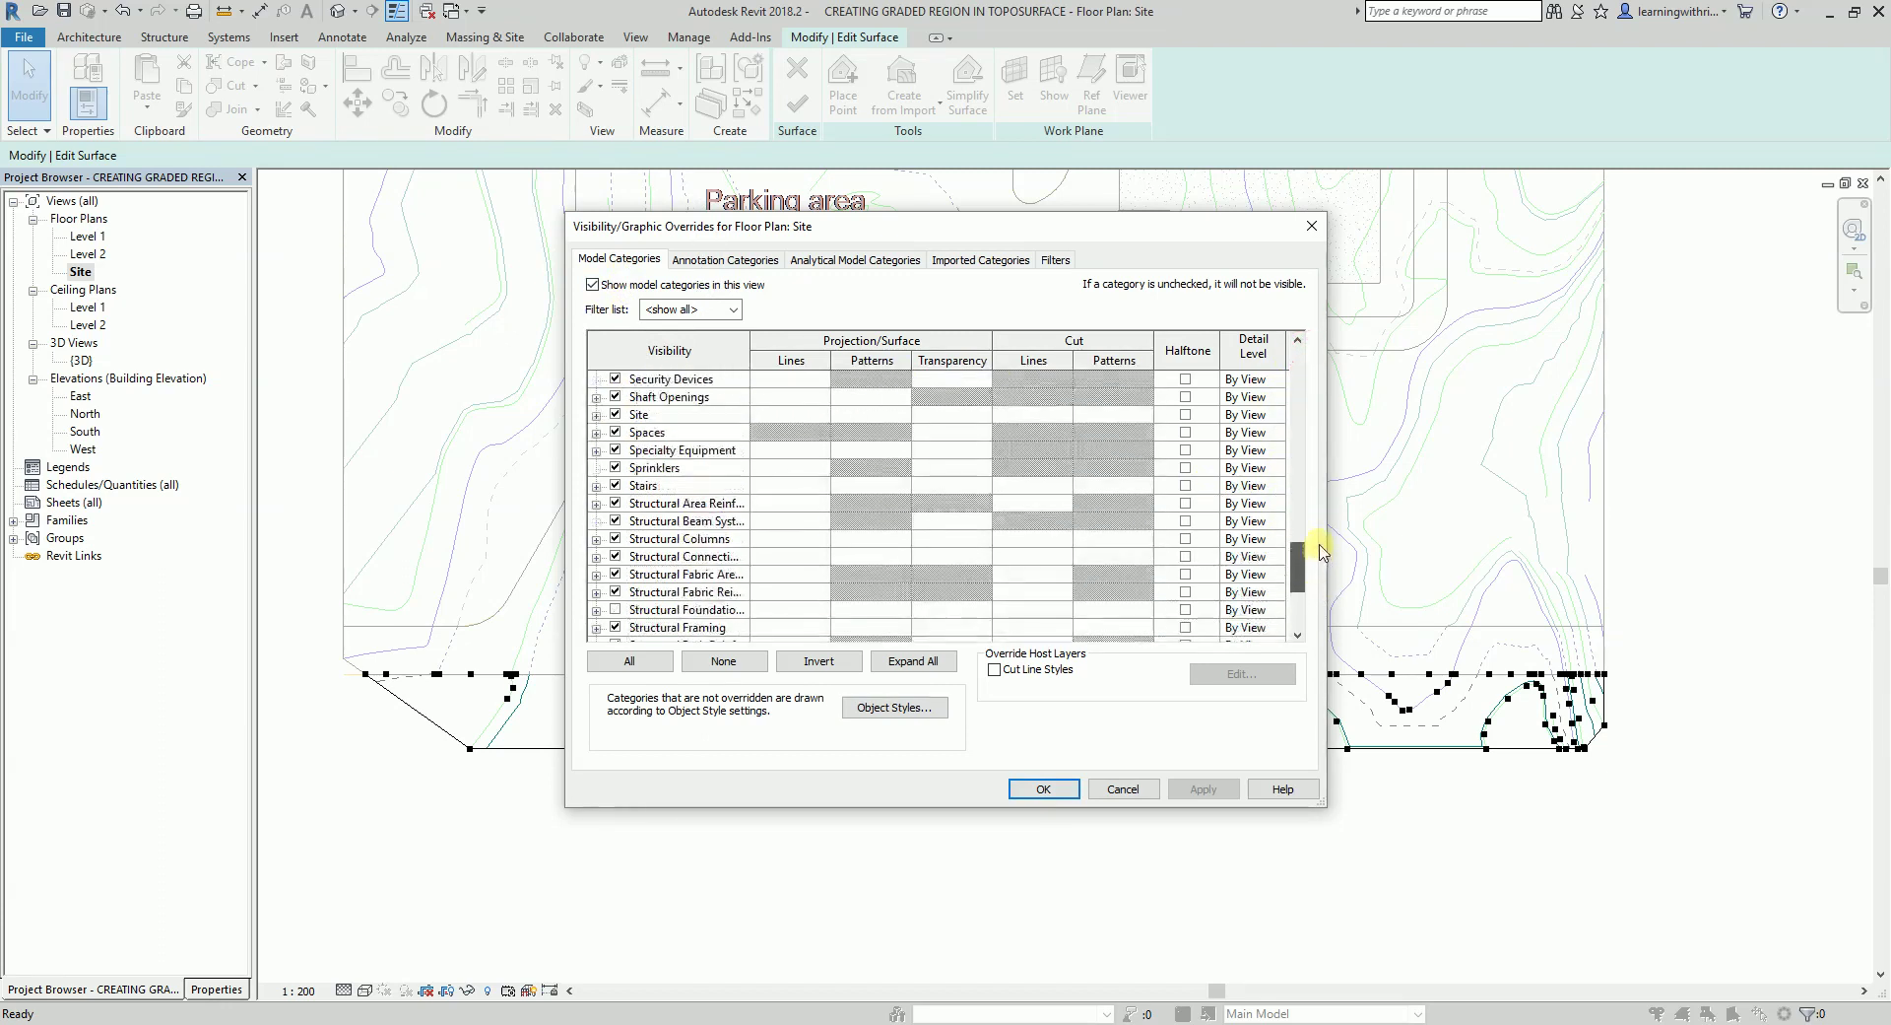
left_click(596, 415)
left_click(596, 414)
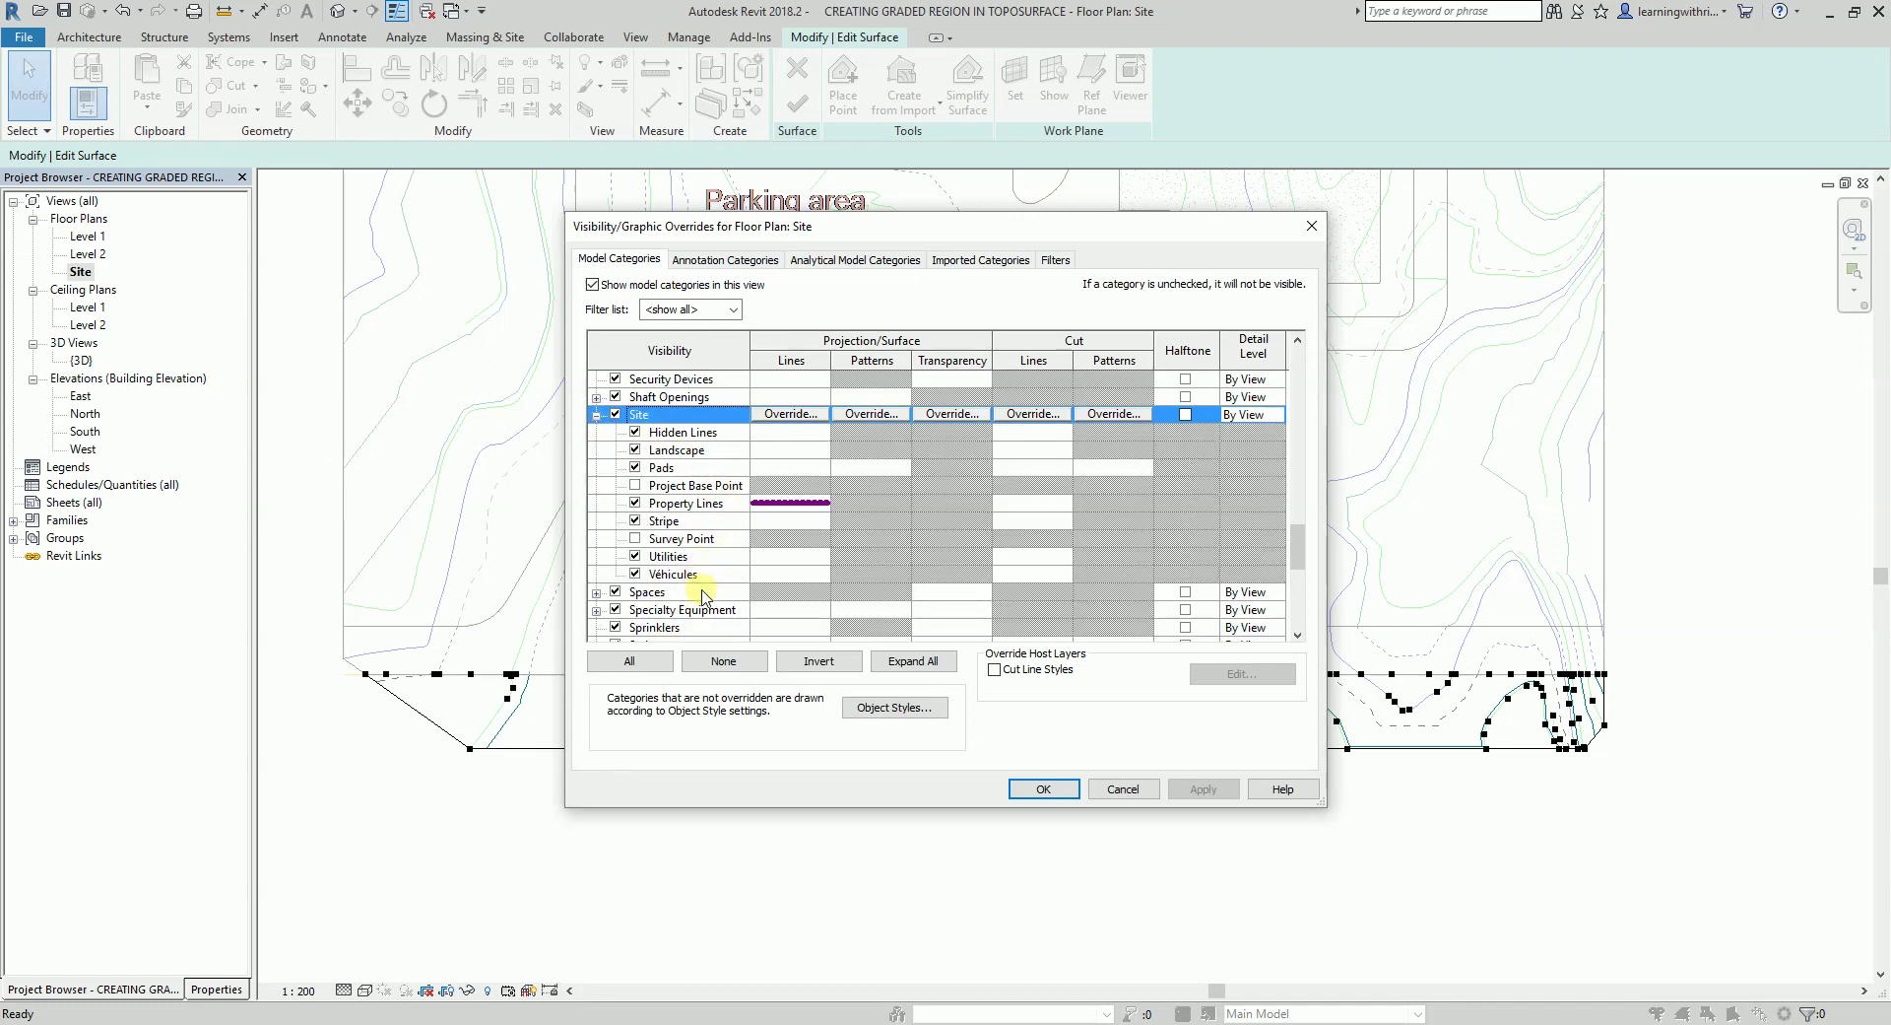
scroll(651, 532, "down", 7)
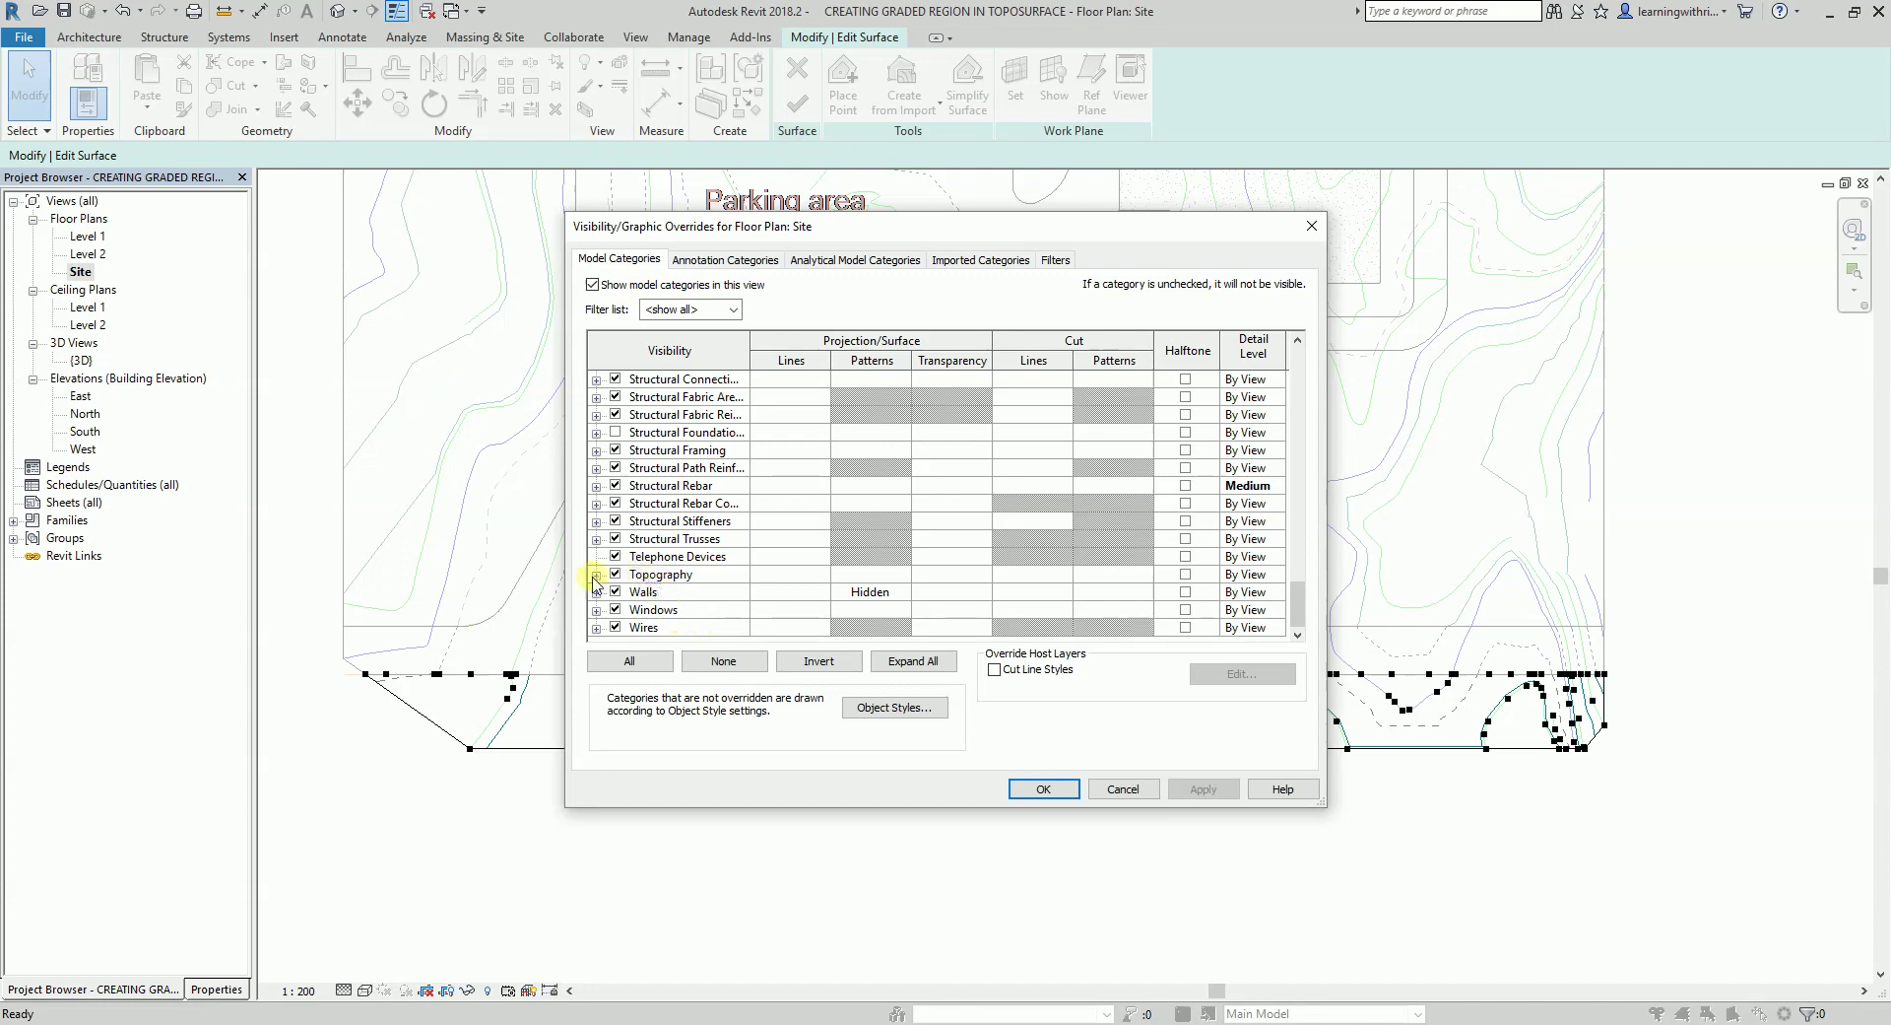
left_click(596, 576)
scroll(624, 561, "down", 1)
left_click(662, 523)
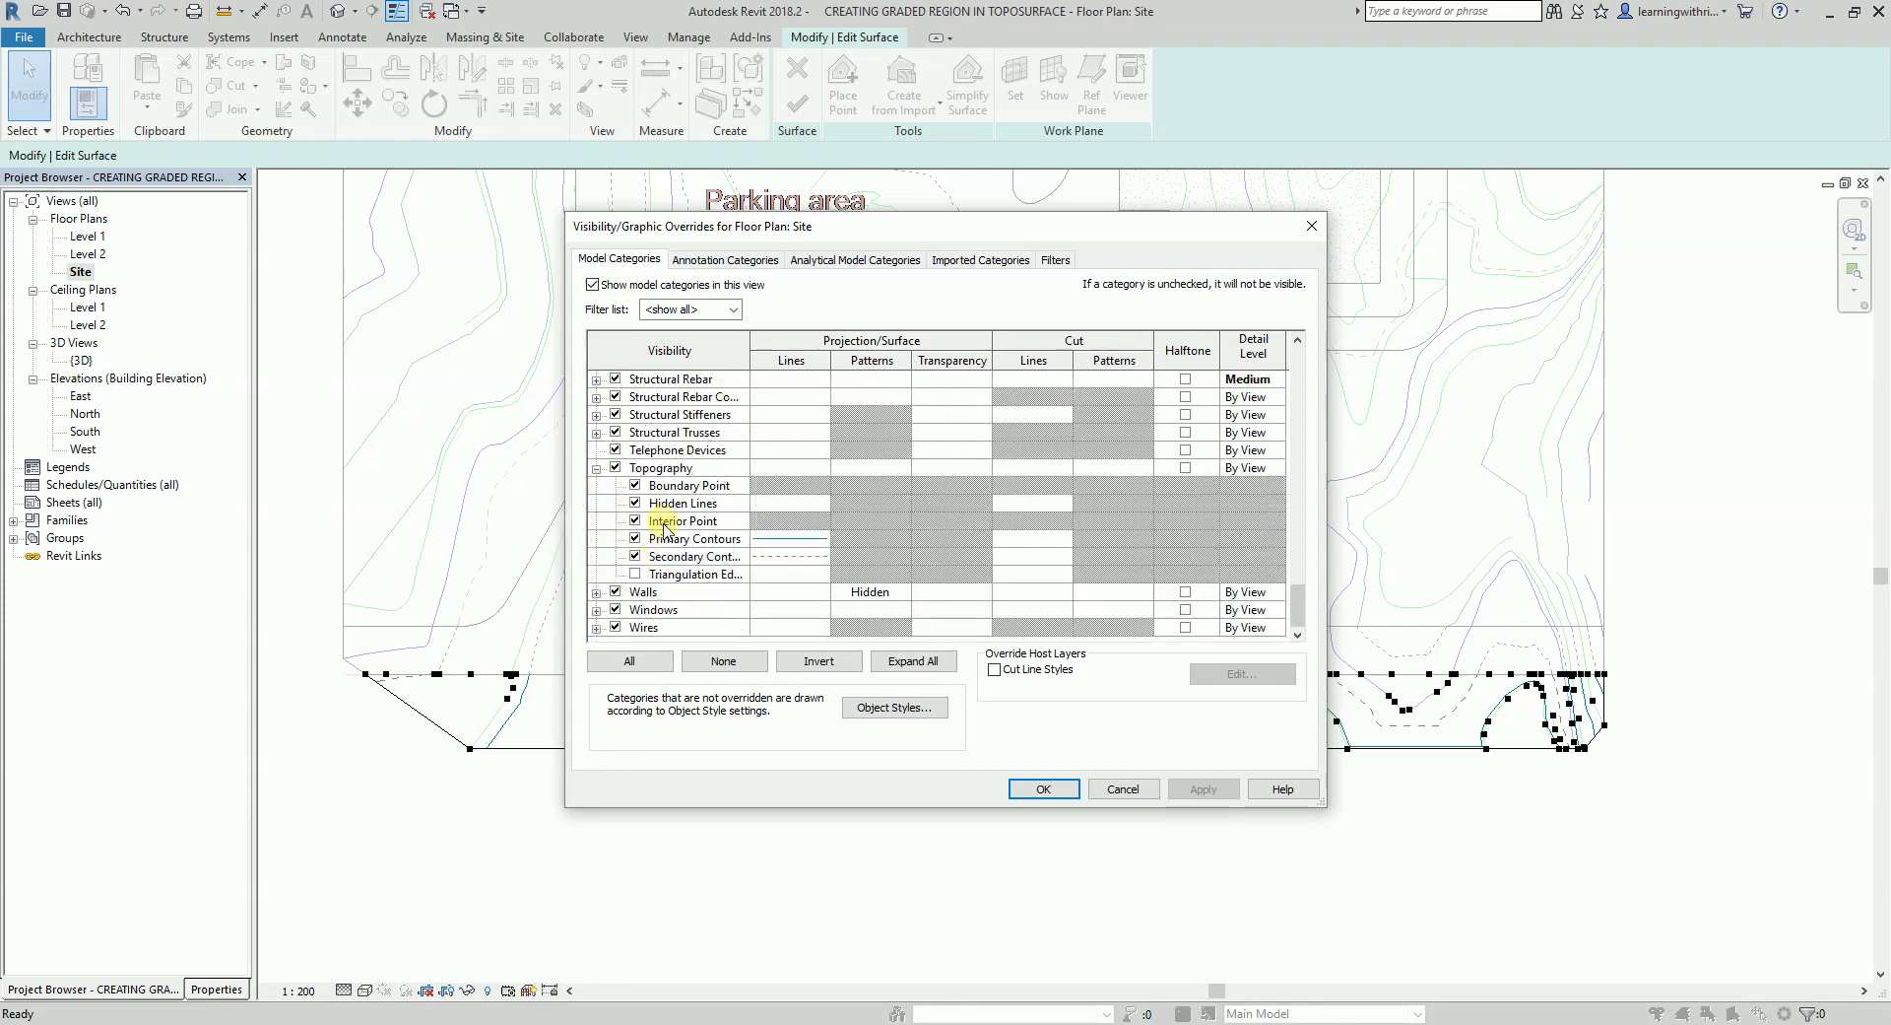
left_click(635, 520)
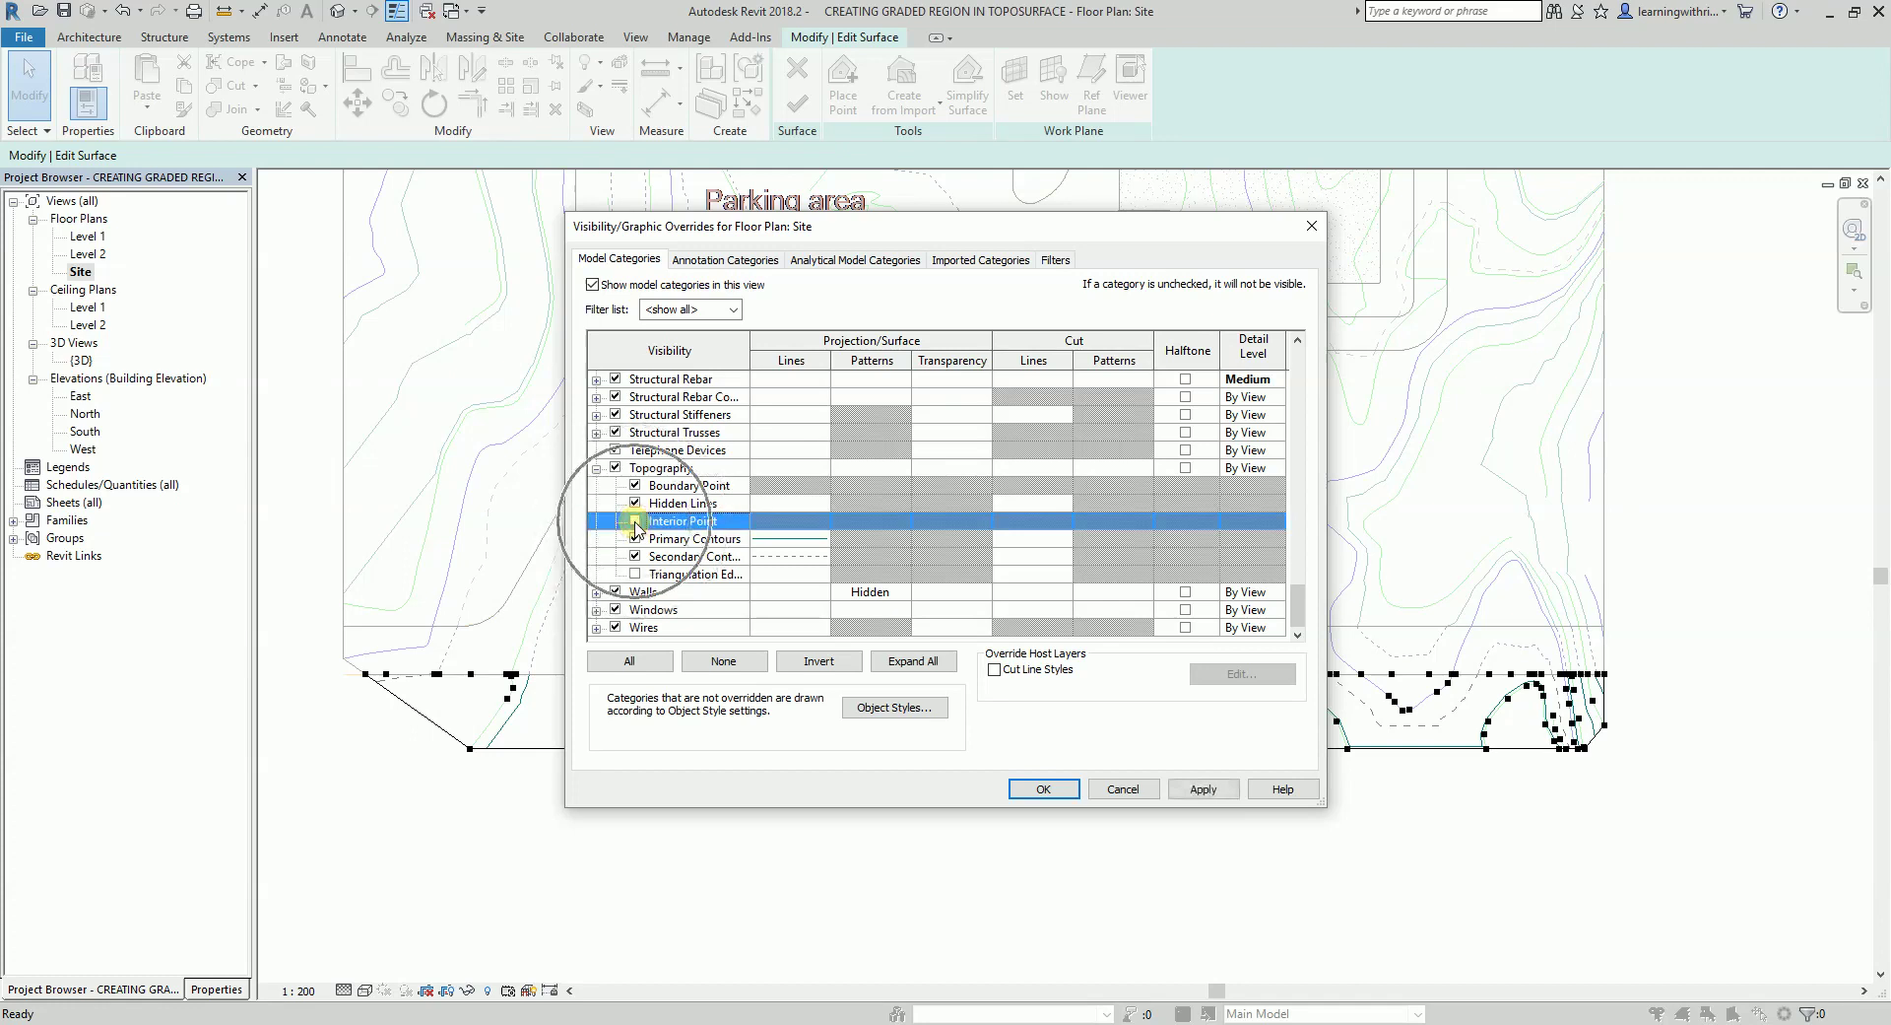
left_click(1043, 789)
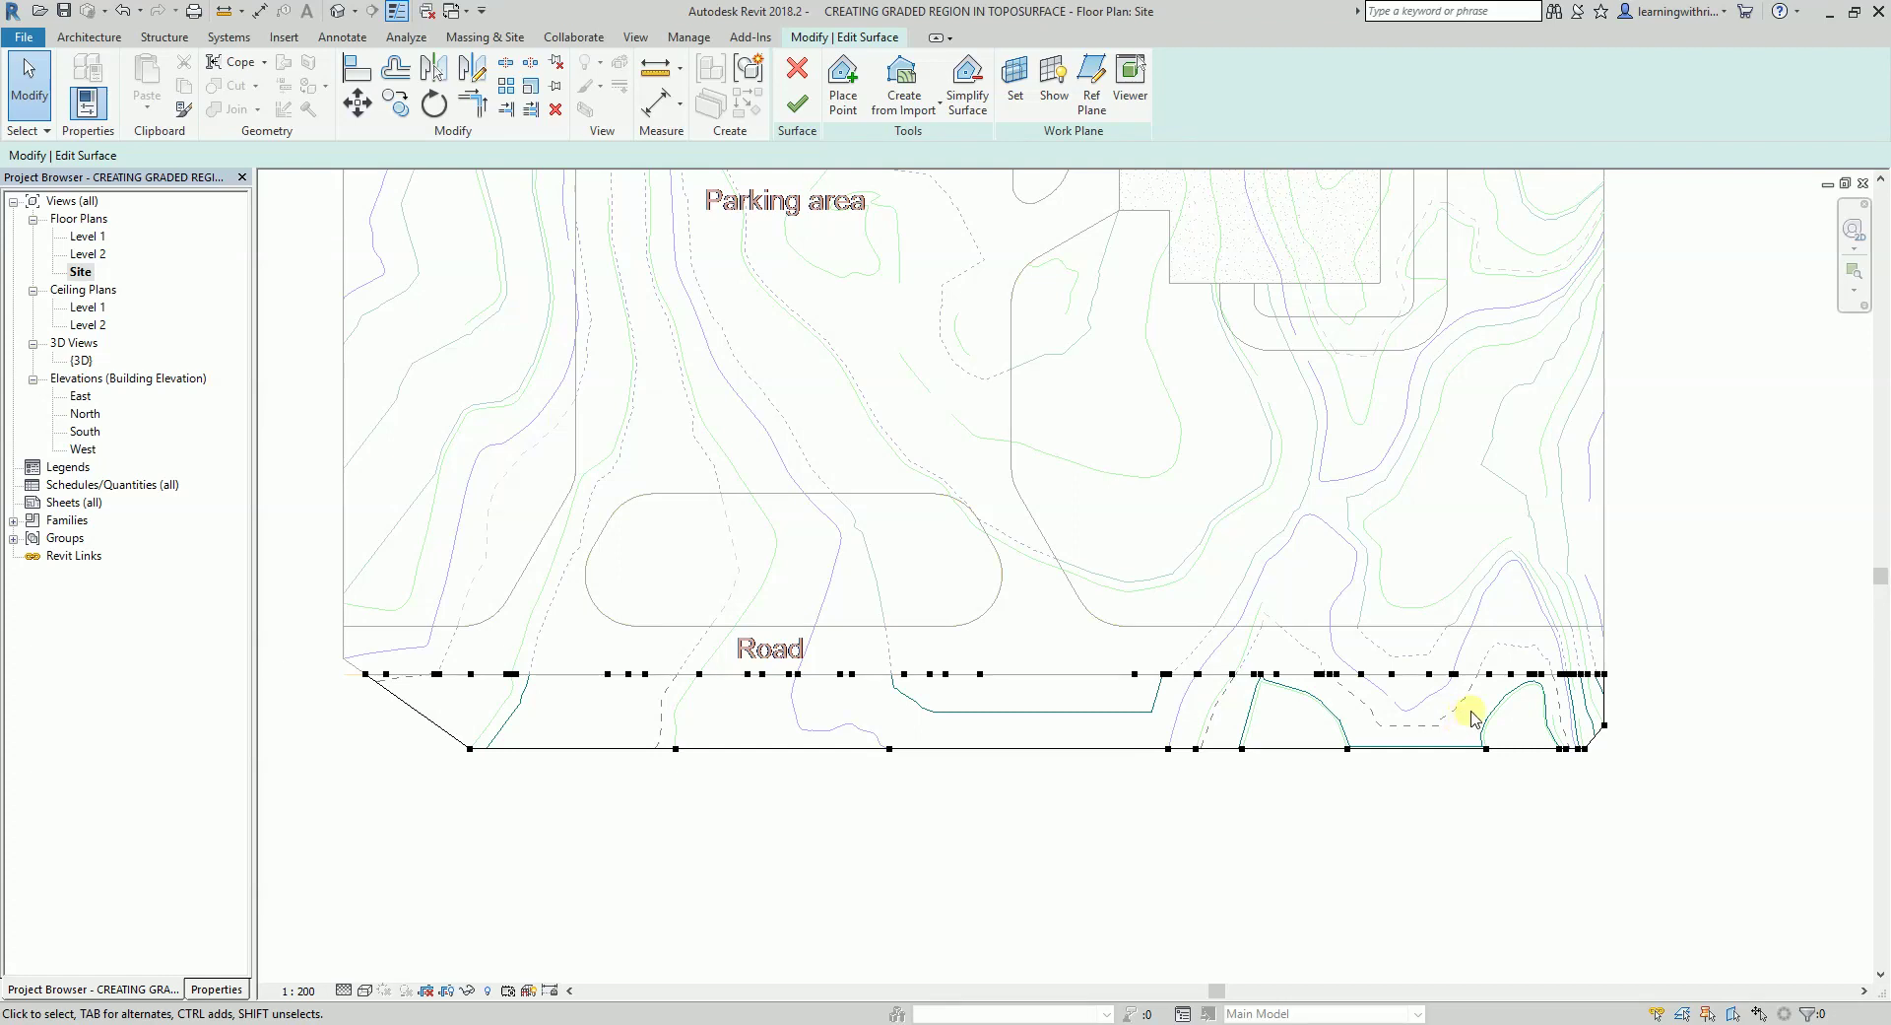
Step: Set the road-edge boundary points to elevation 0 and finish the road strip surface
left_click_drag(317, 617, 1630, 711)
left_click(217, 156)
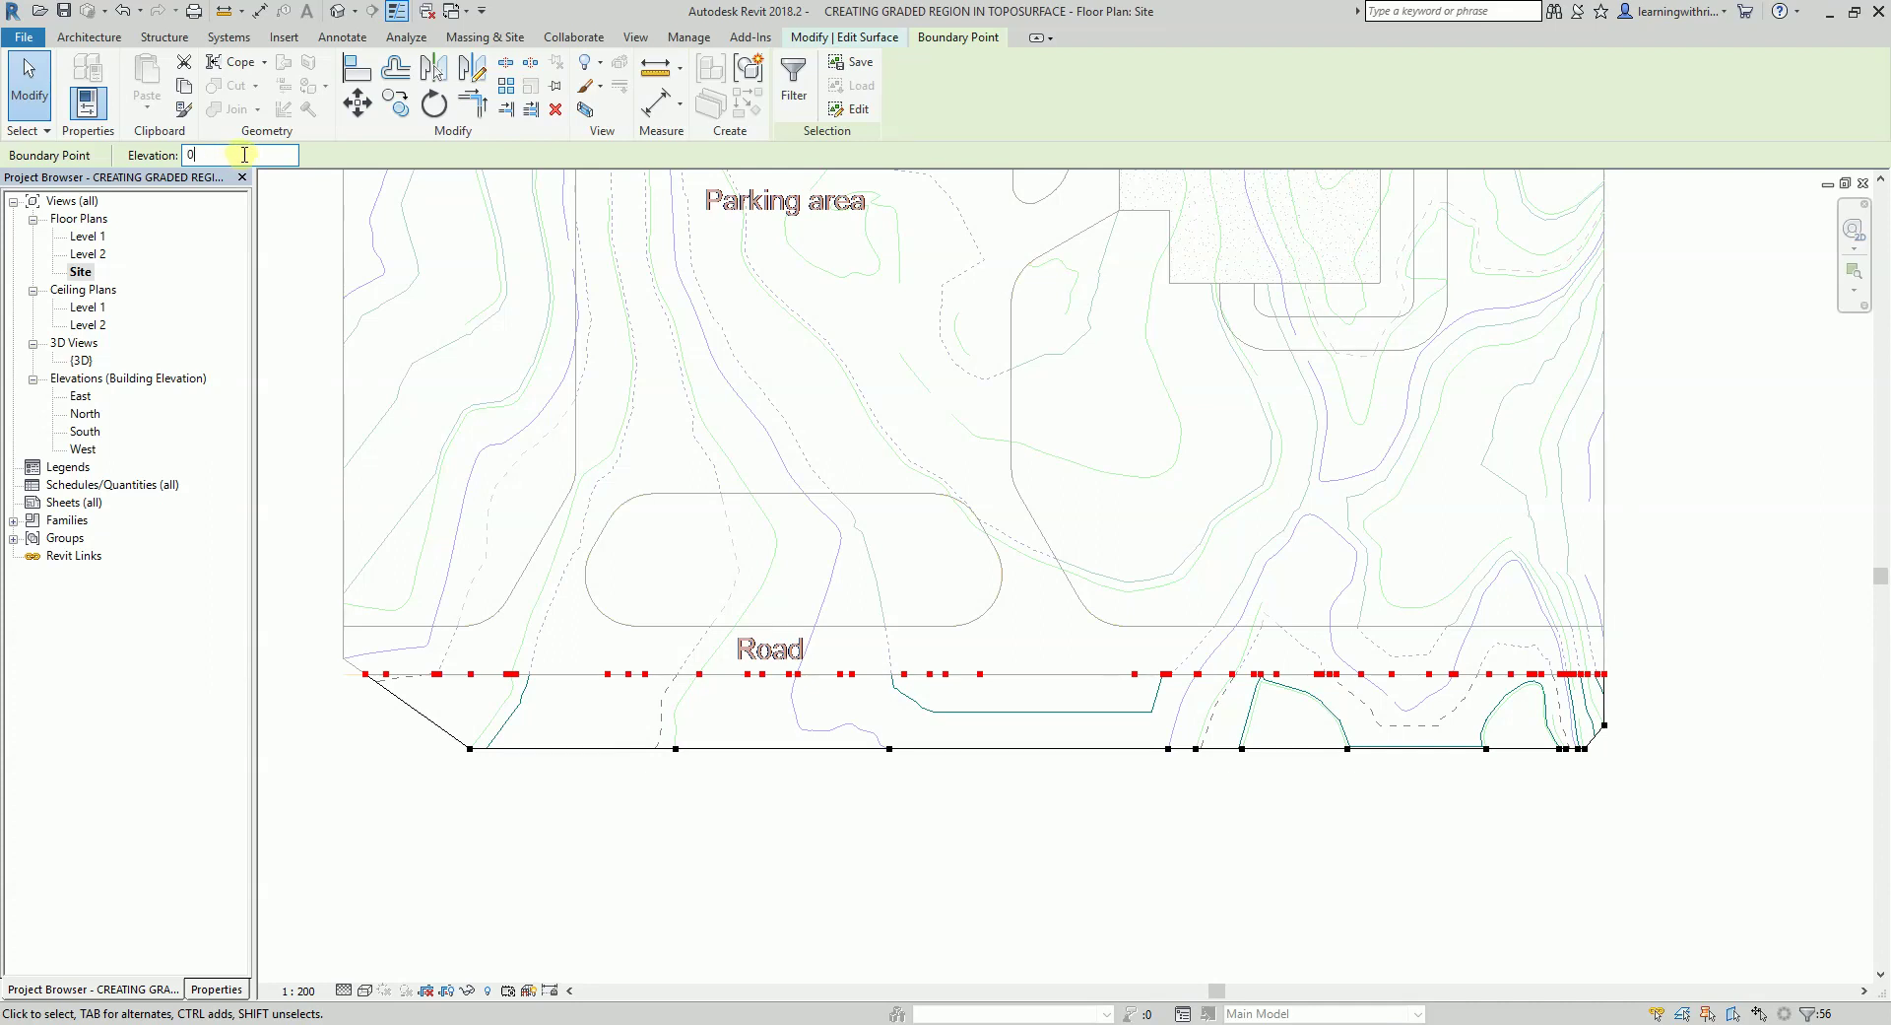
key("Return")
left_click(1697, 464)
scroll(680, 758, "up", 4)
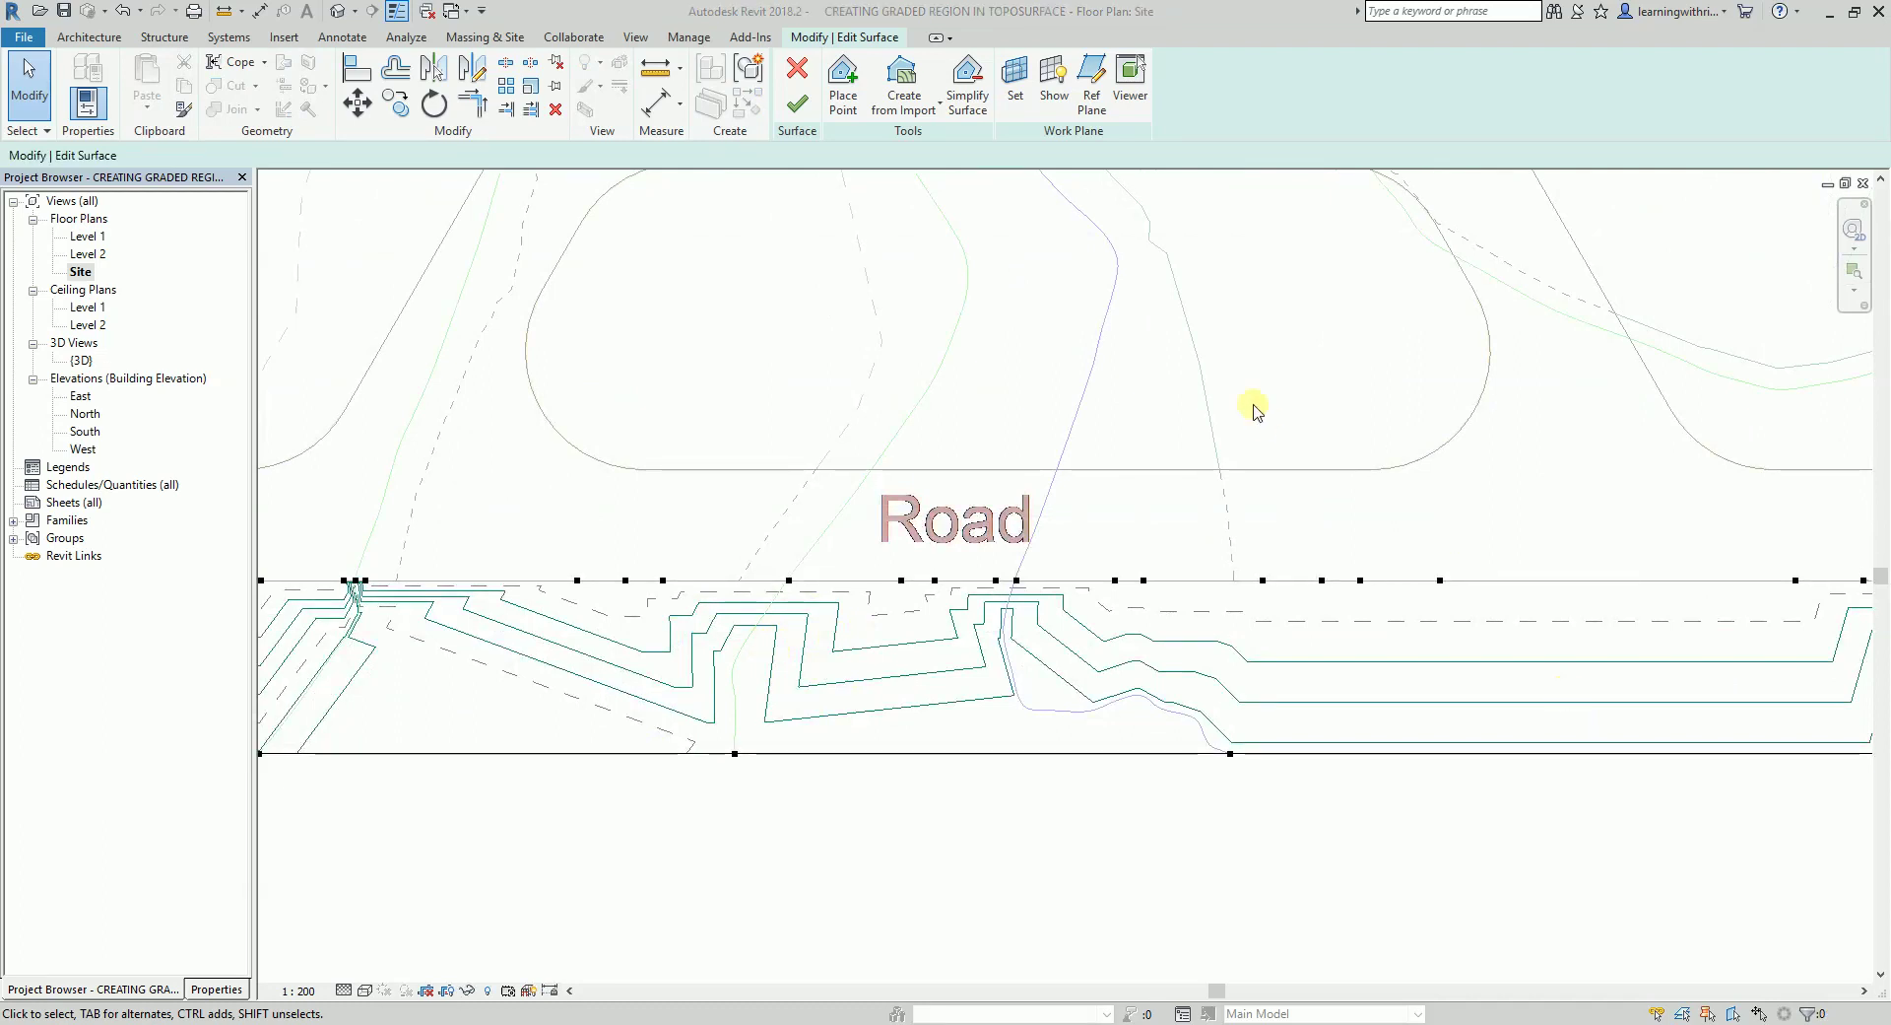
left_click(798, 110)
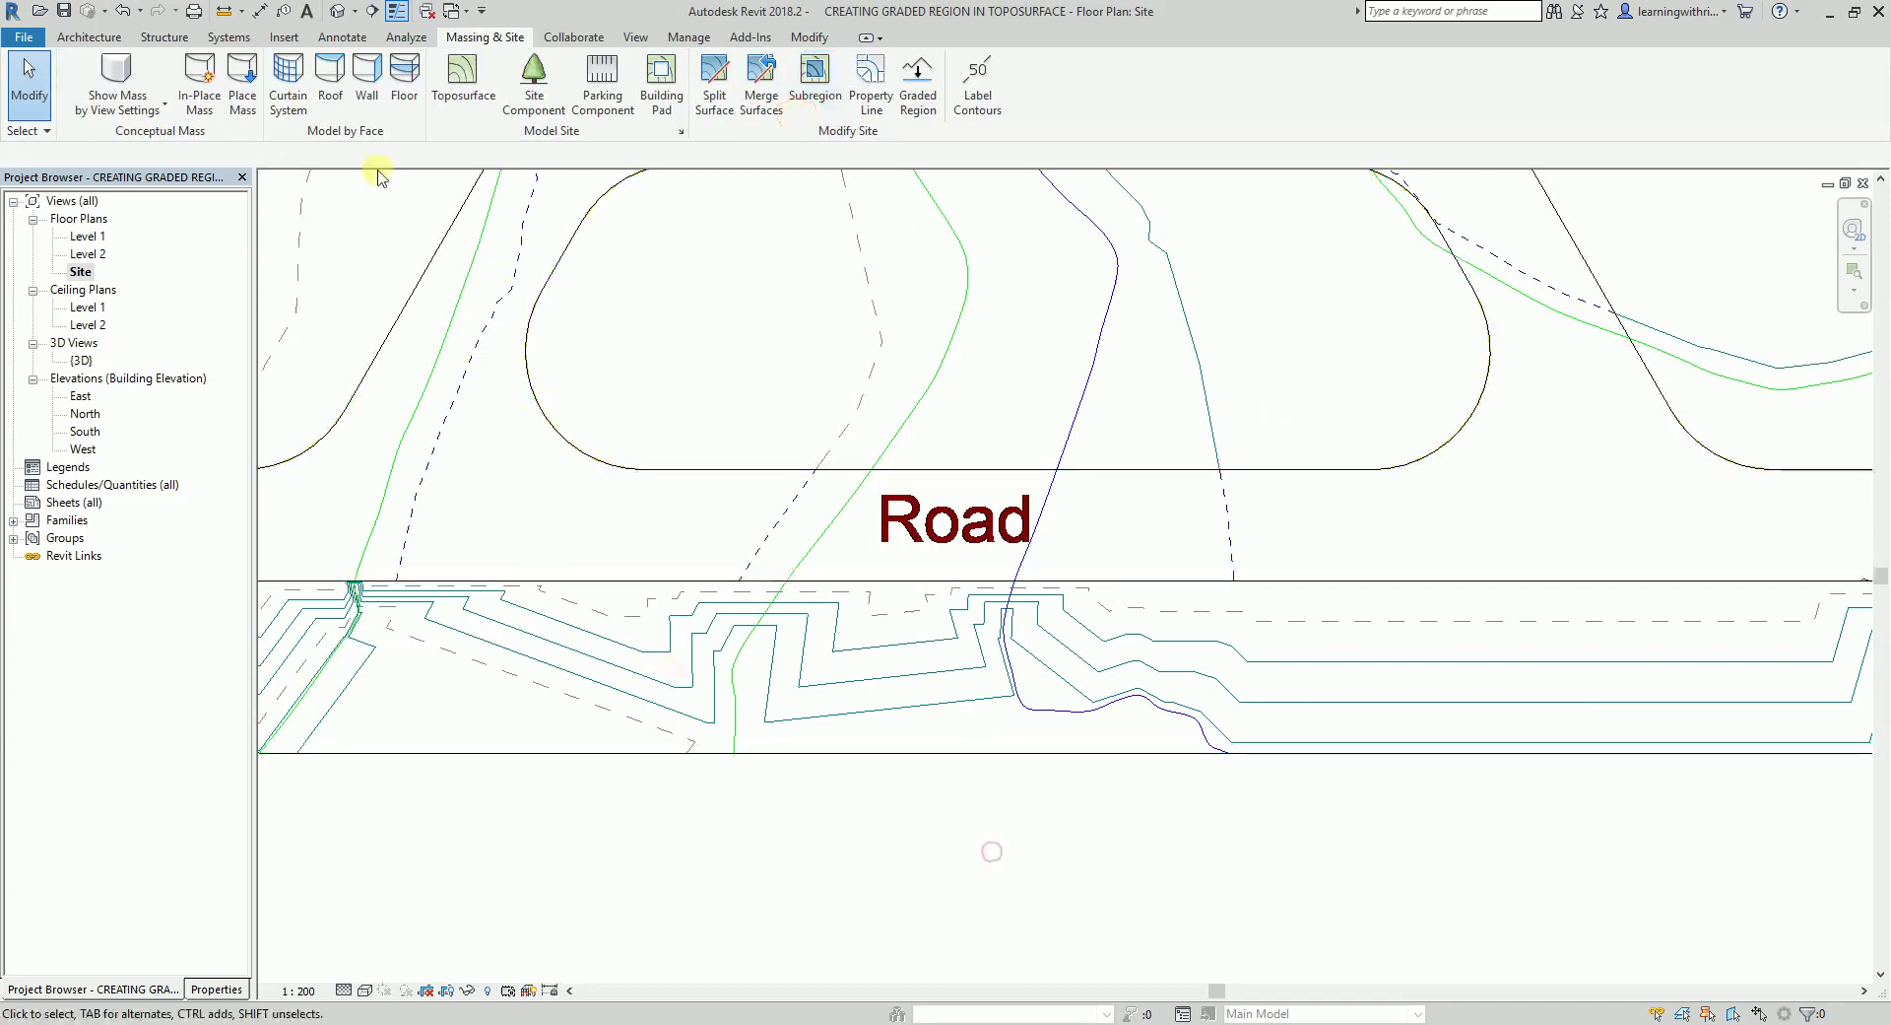
Step: In the default 3D view, orbit around the road-side strip to check its slope, then select that toposurface
left_click(338, 13)
middle_click_drag(743, 362, 953, 552, "shift")
scroll(953, 552, "up", 3)
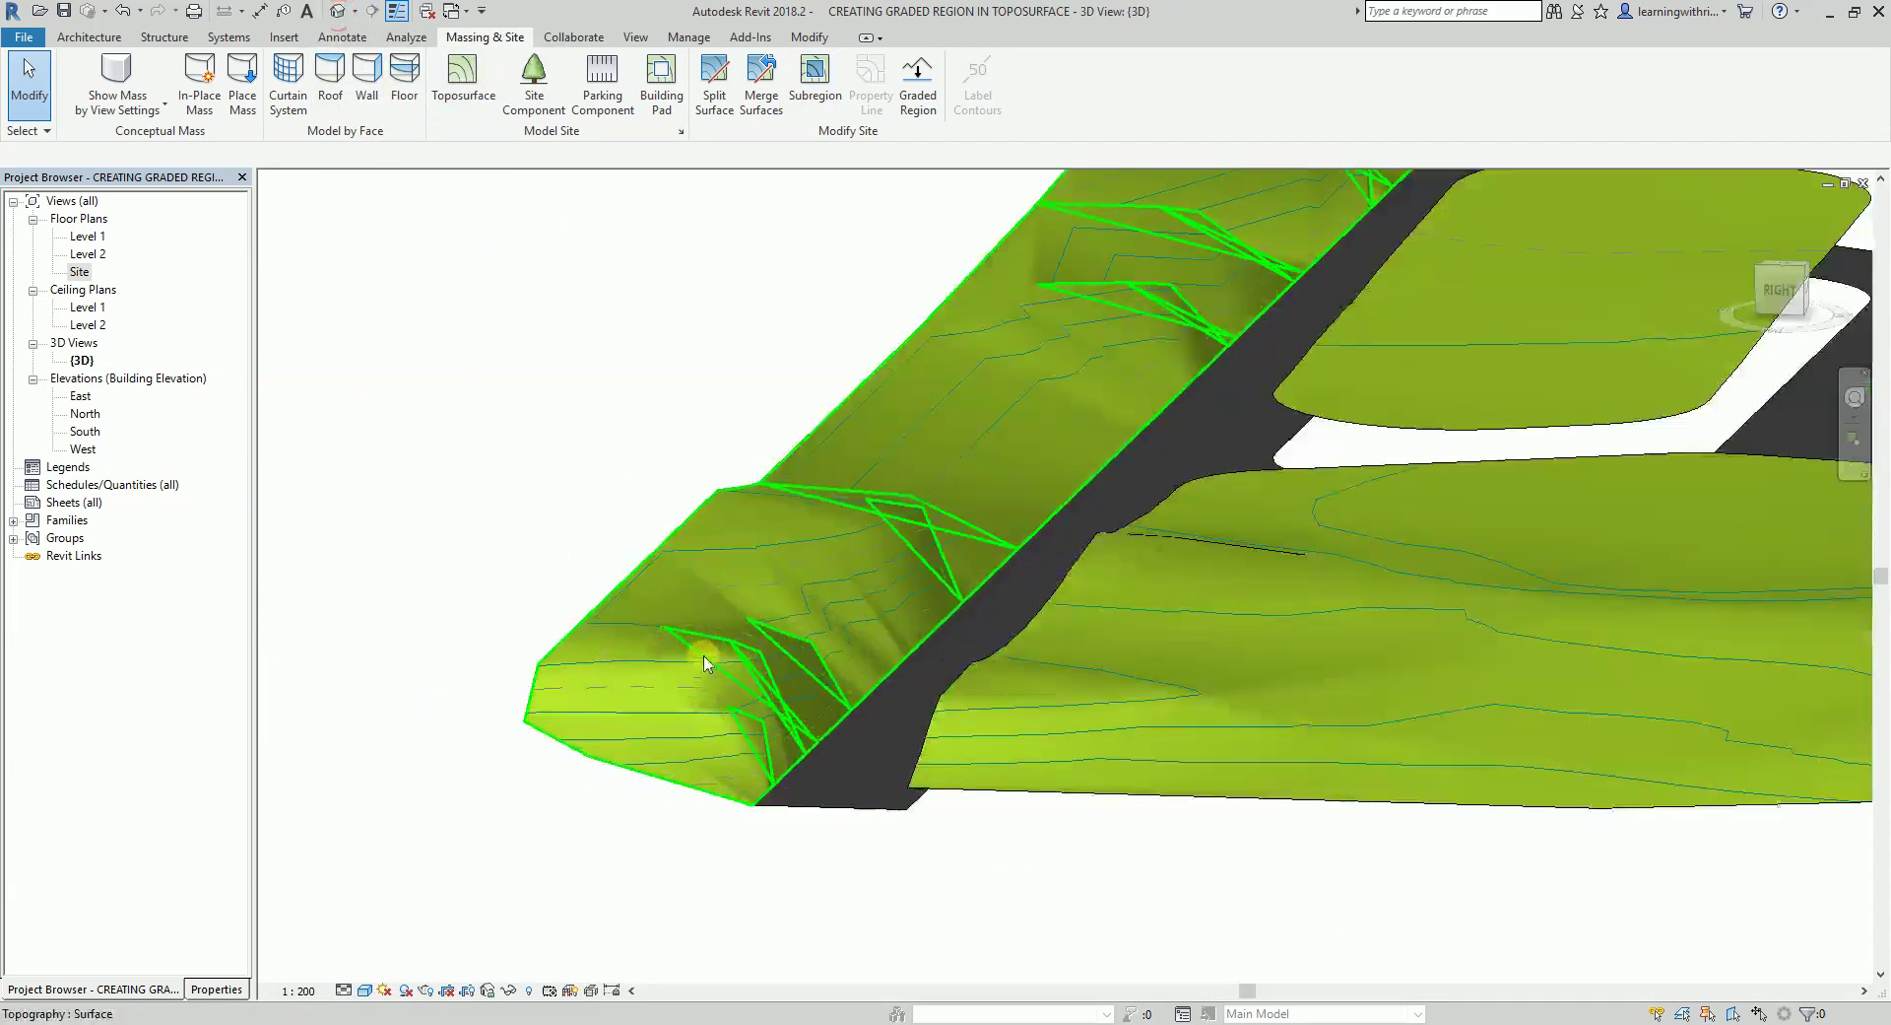
middle_click_drag(1026, 802, 952, 945, "shift")
scroll(861, 557, "down", 3)
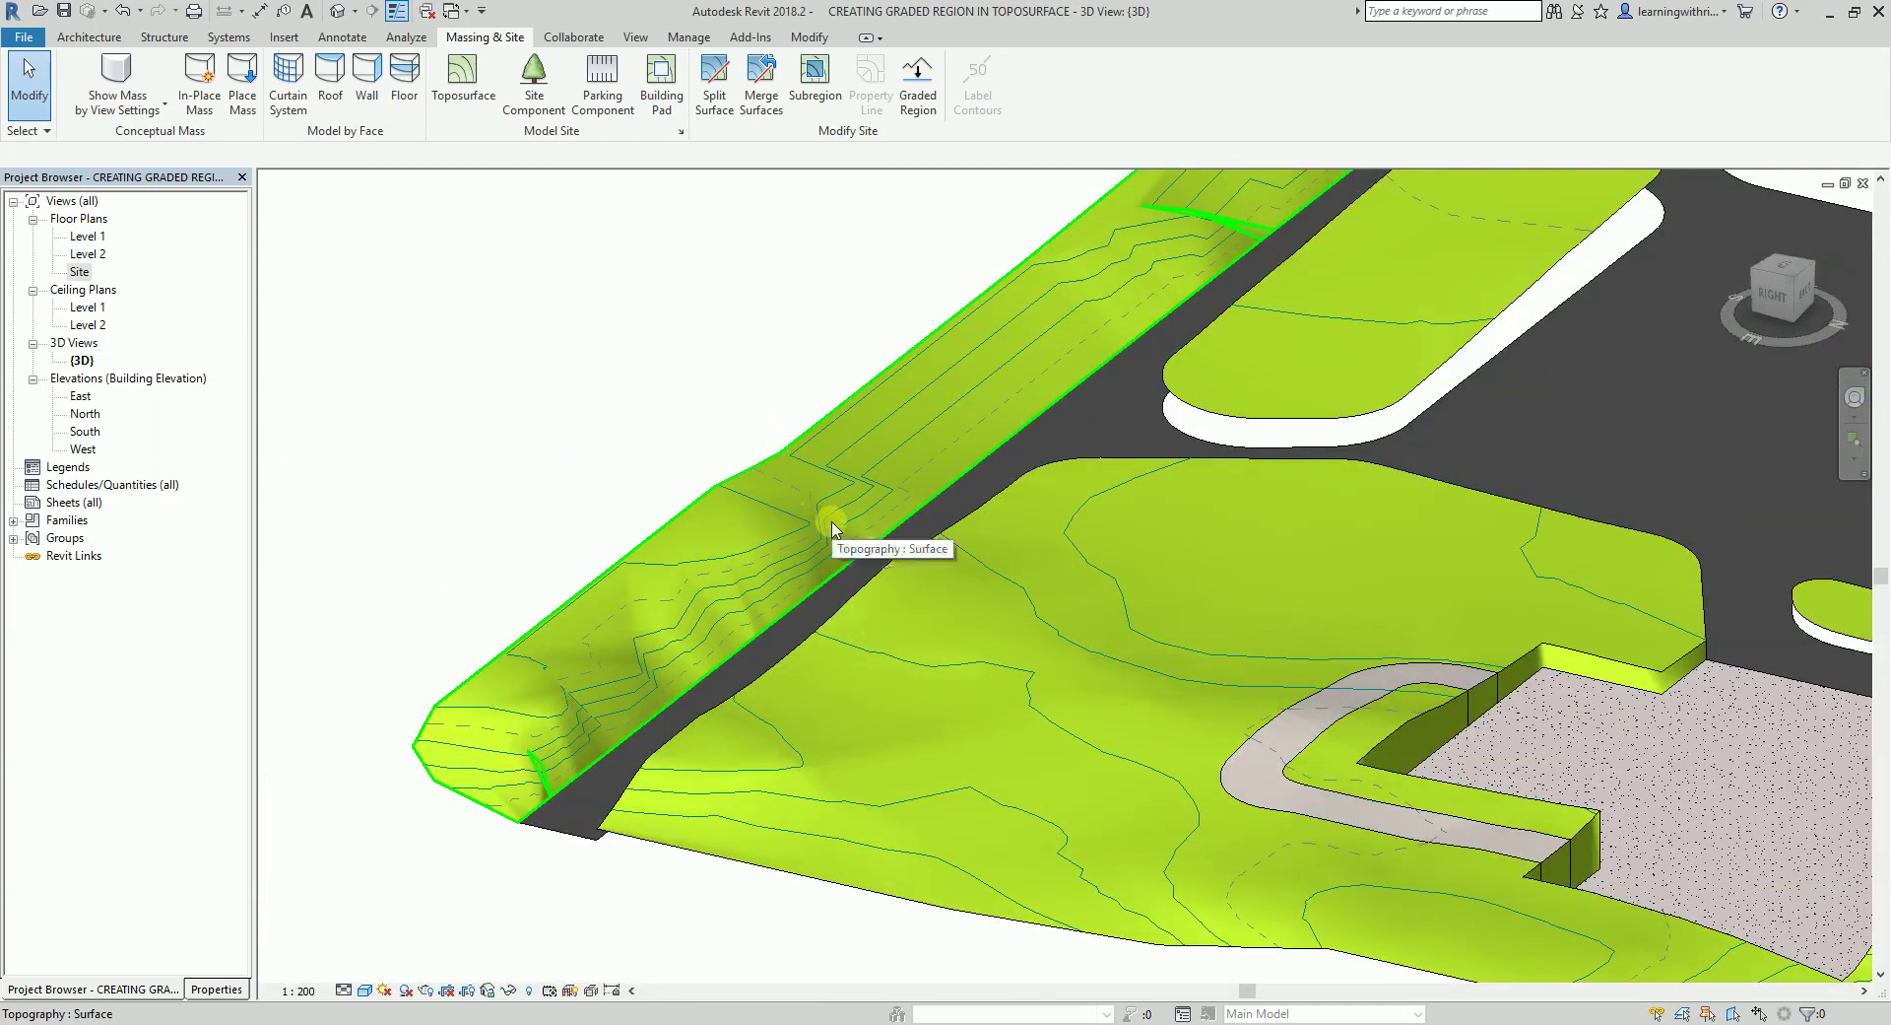
middle_click_drag(672, 624, 876, 464, "shift")
scroll(887, 473, "up", 3)
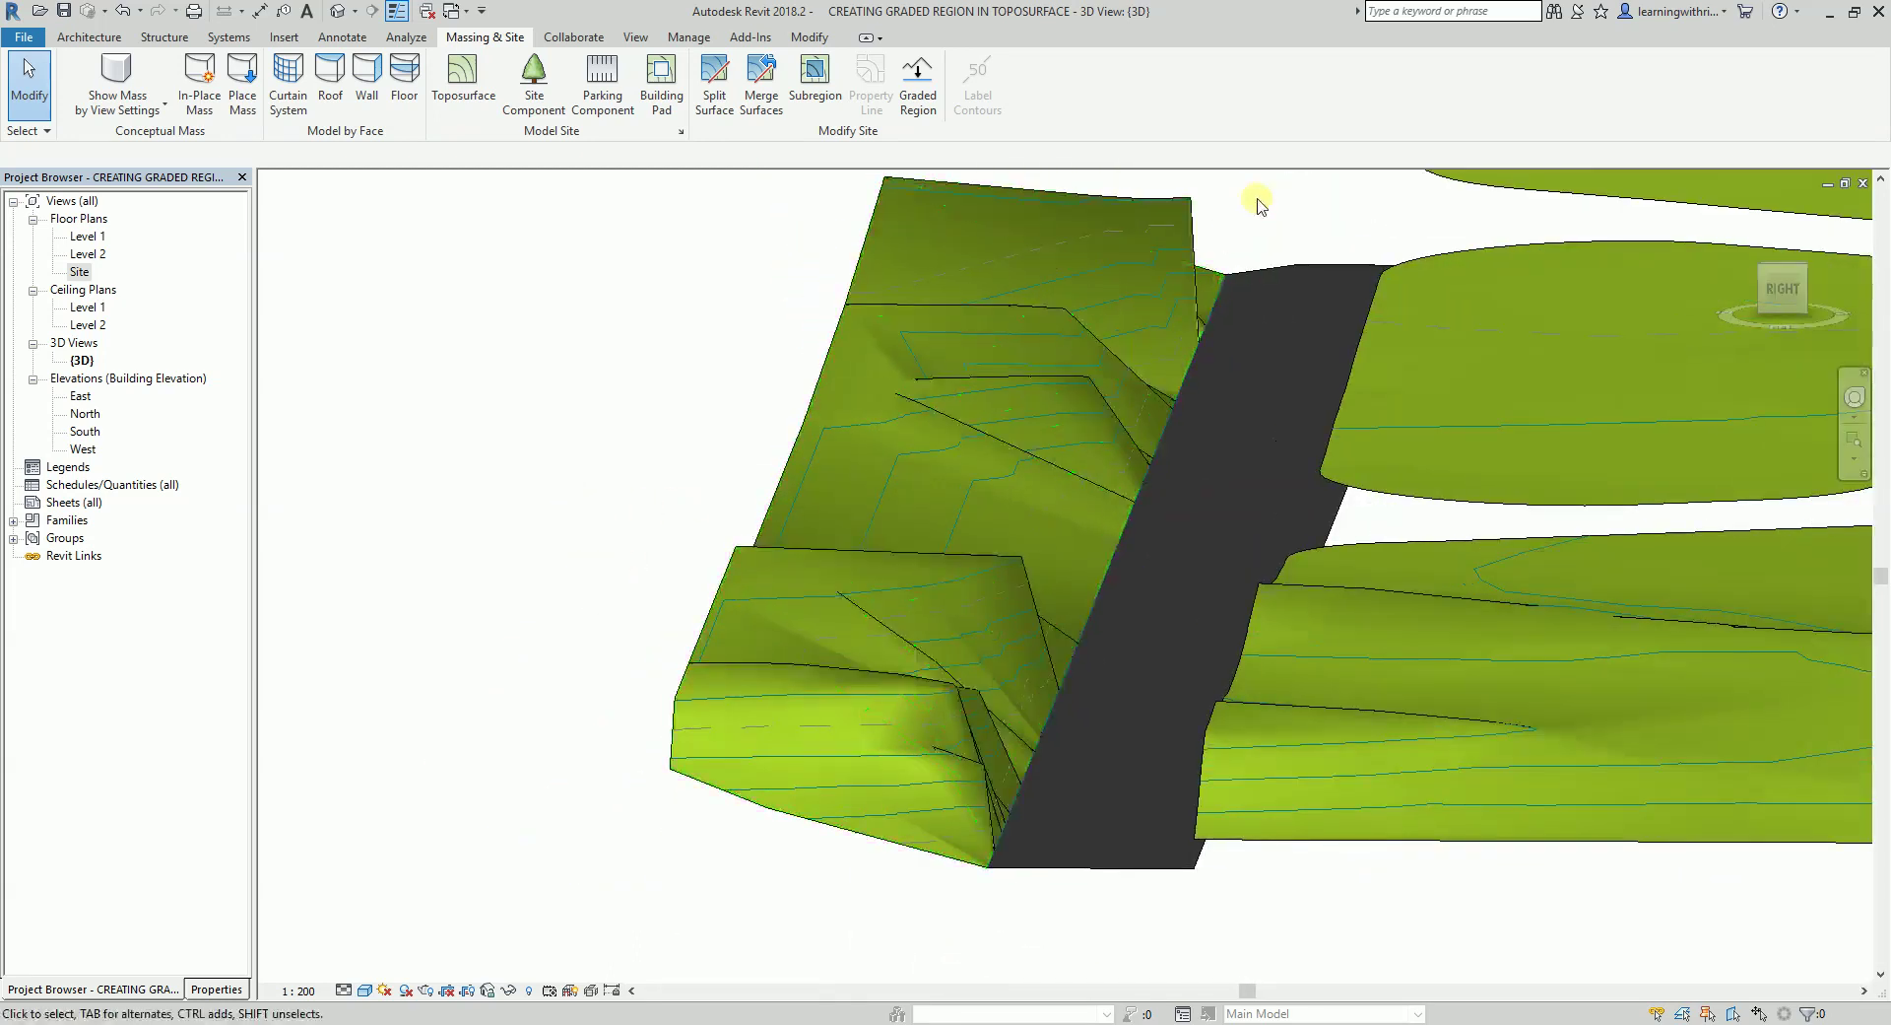
middle_click_drag(1268, 217, 789, 434, "shift")
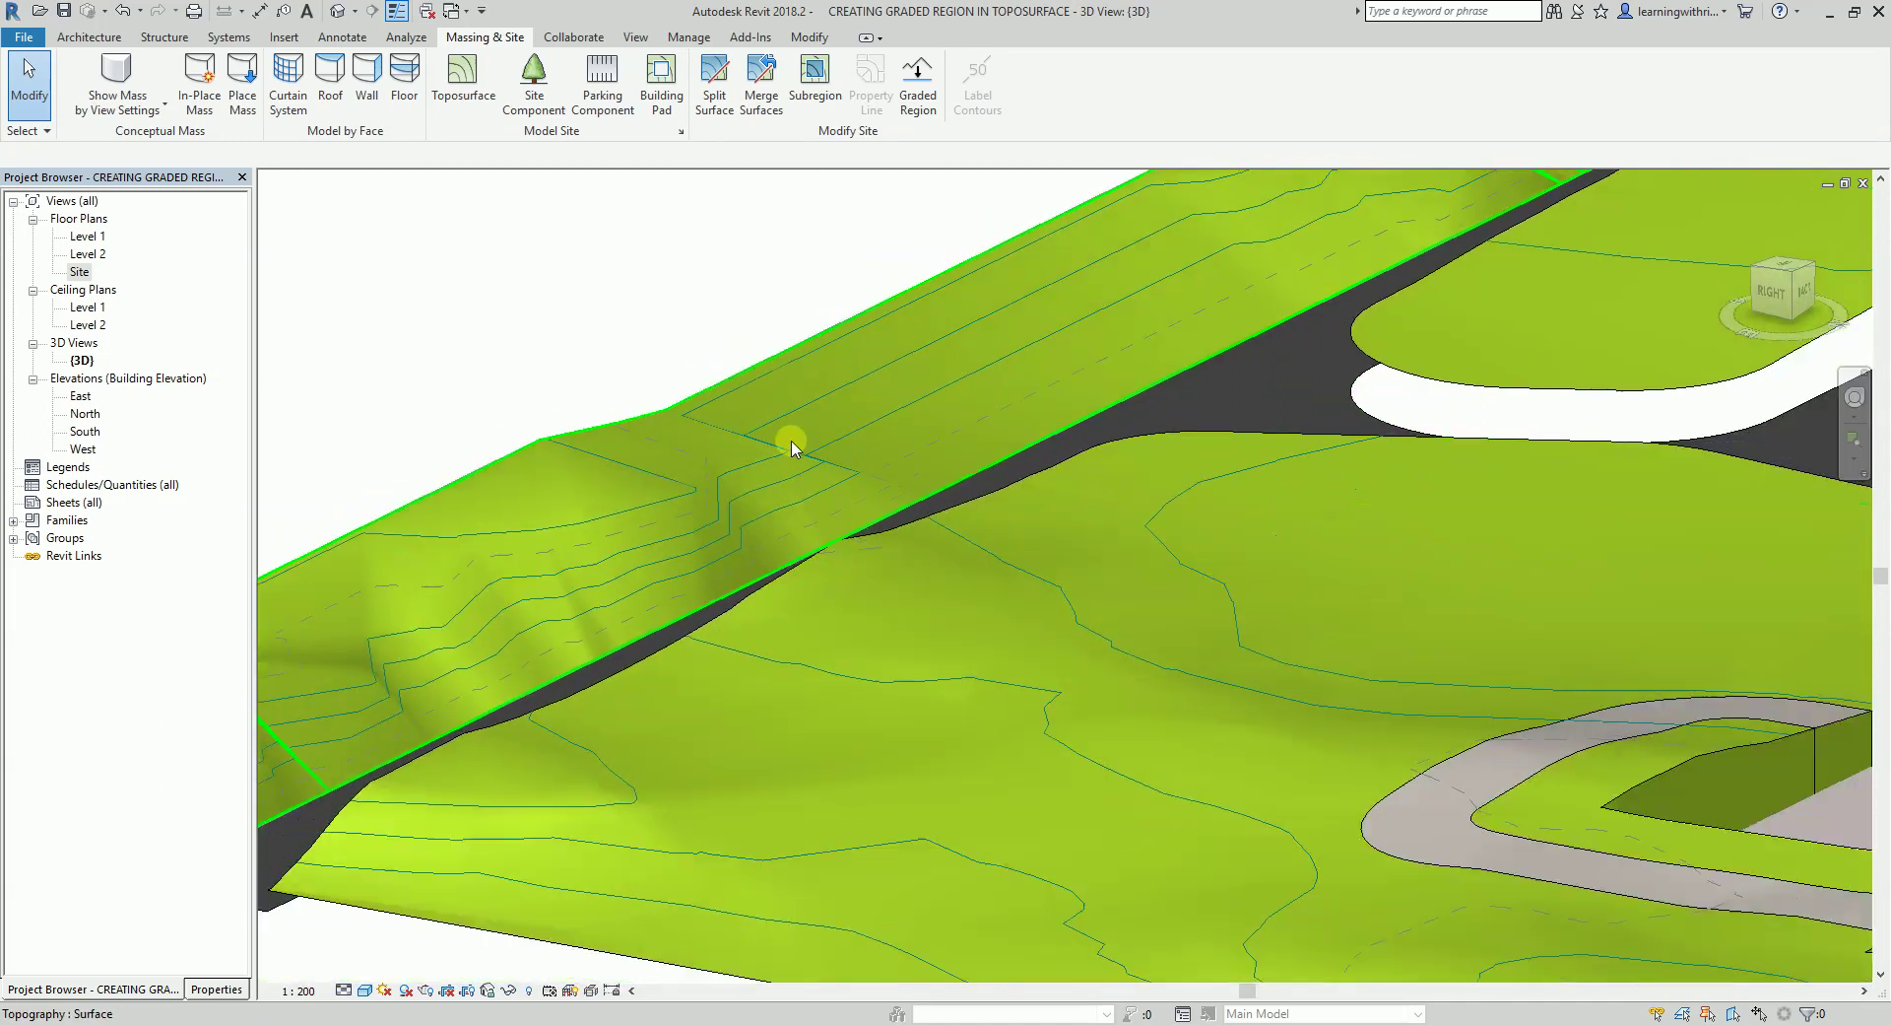
left_click(786, 419)
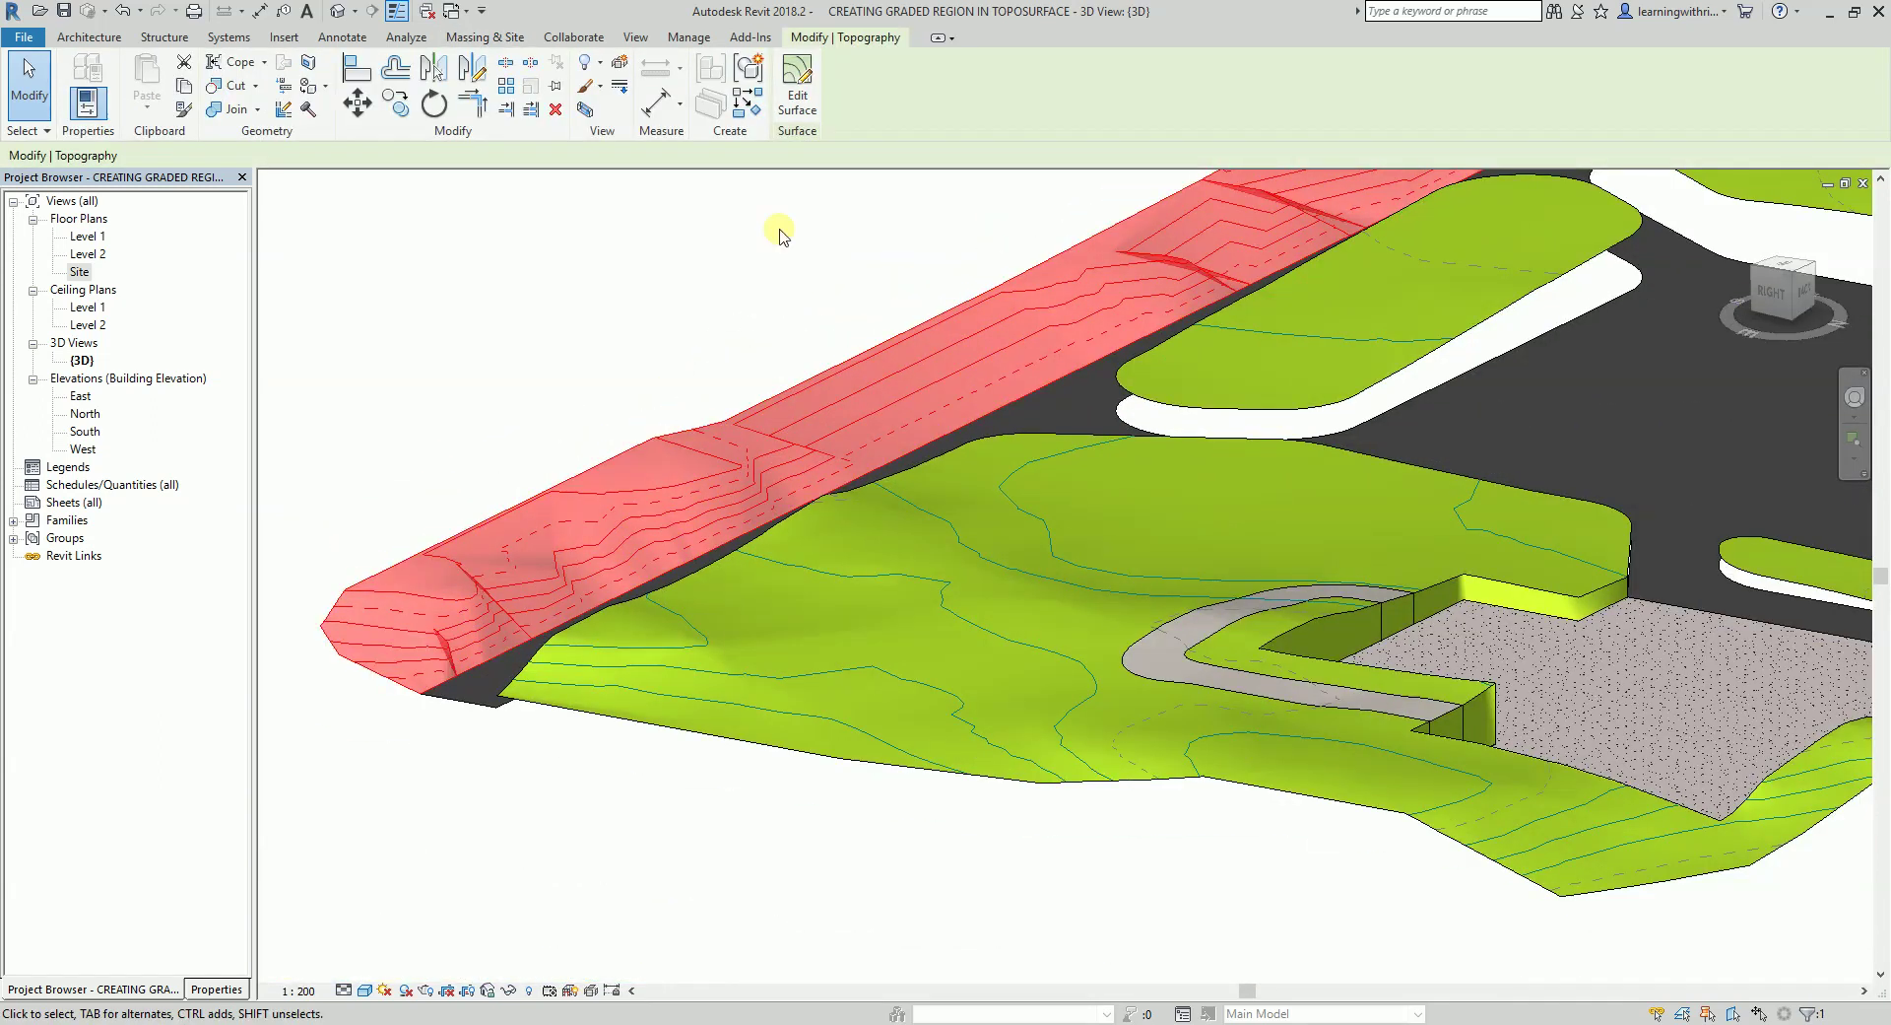
Step: In Edit Surface, read an interior point's elevation (3.0480), leave it unchanged, and finish the edit
left_click(797, 103)
scroll(794, 570, "up", 5)
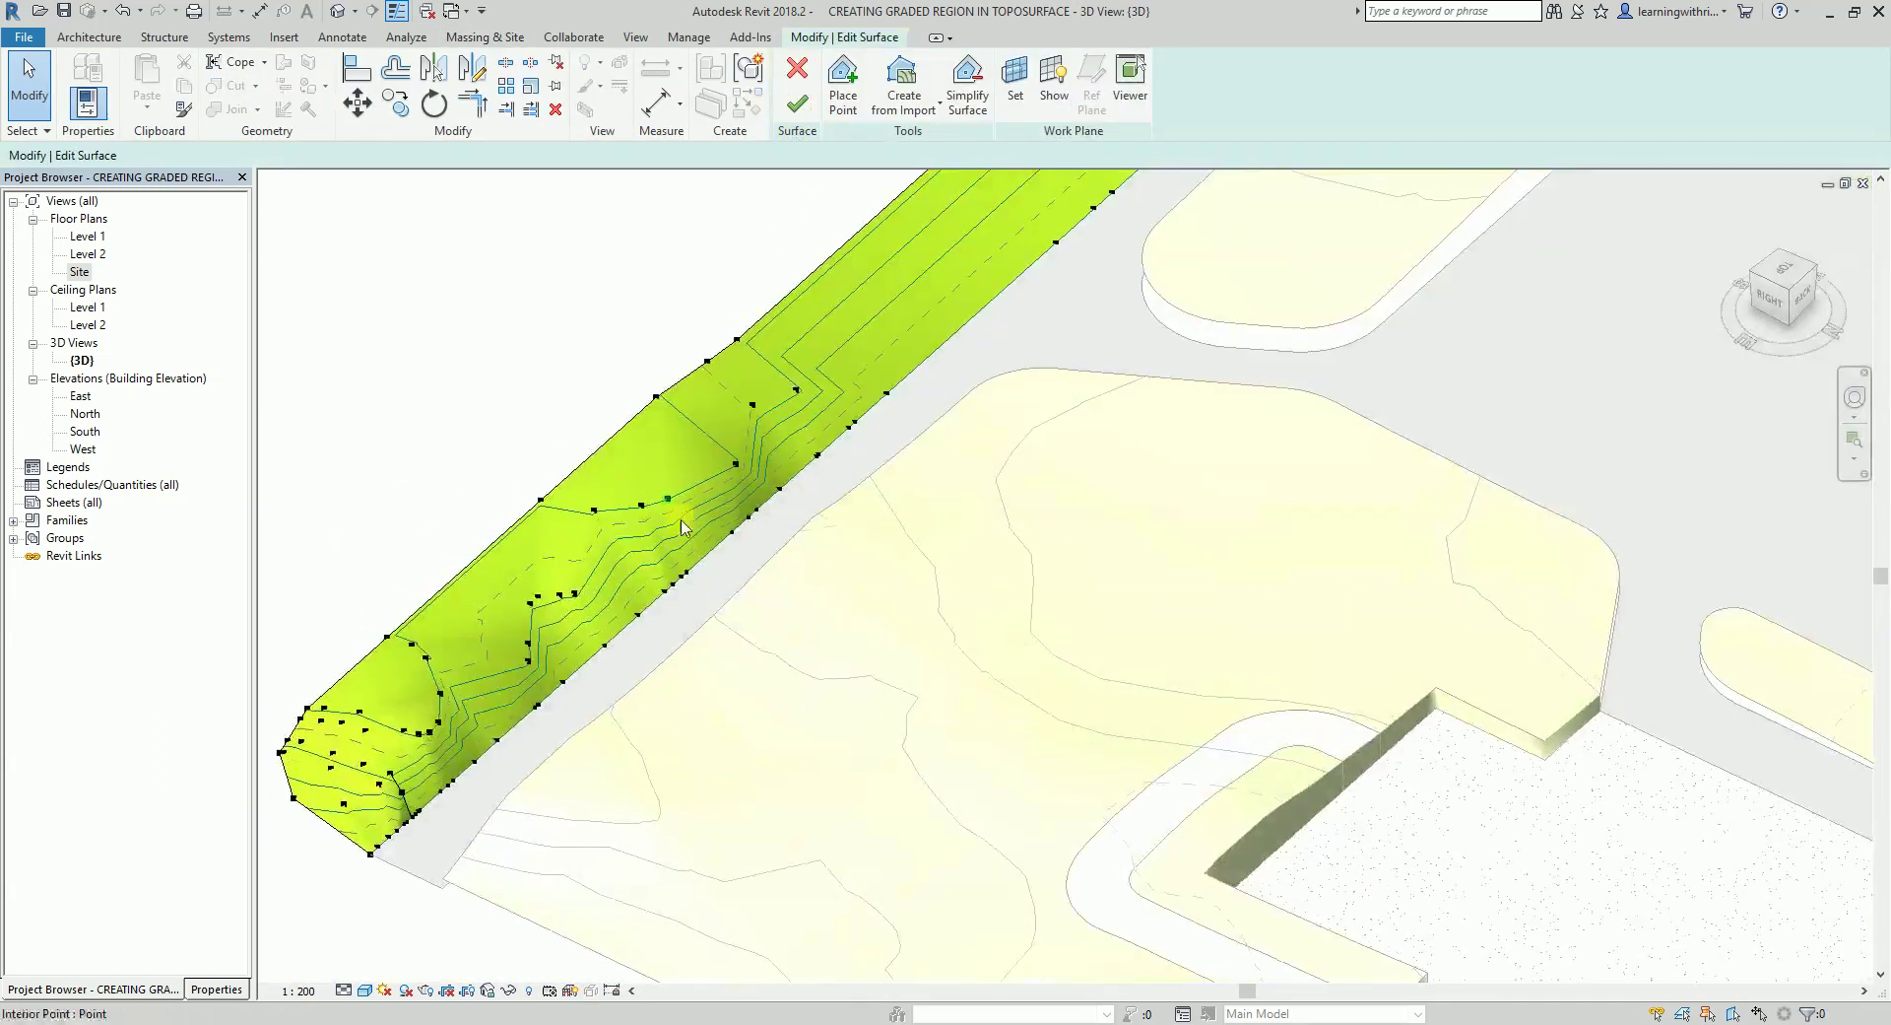
left_click(762, 483)
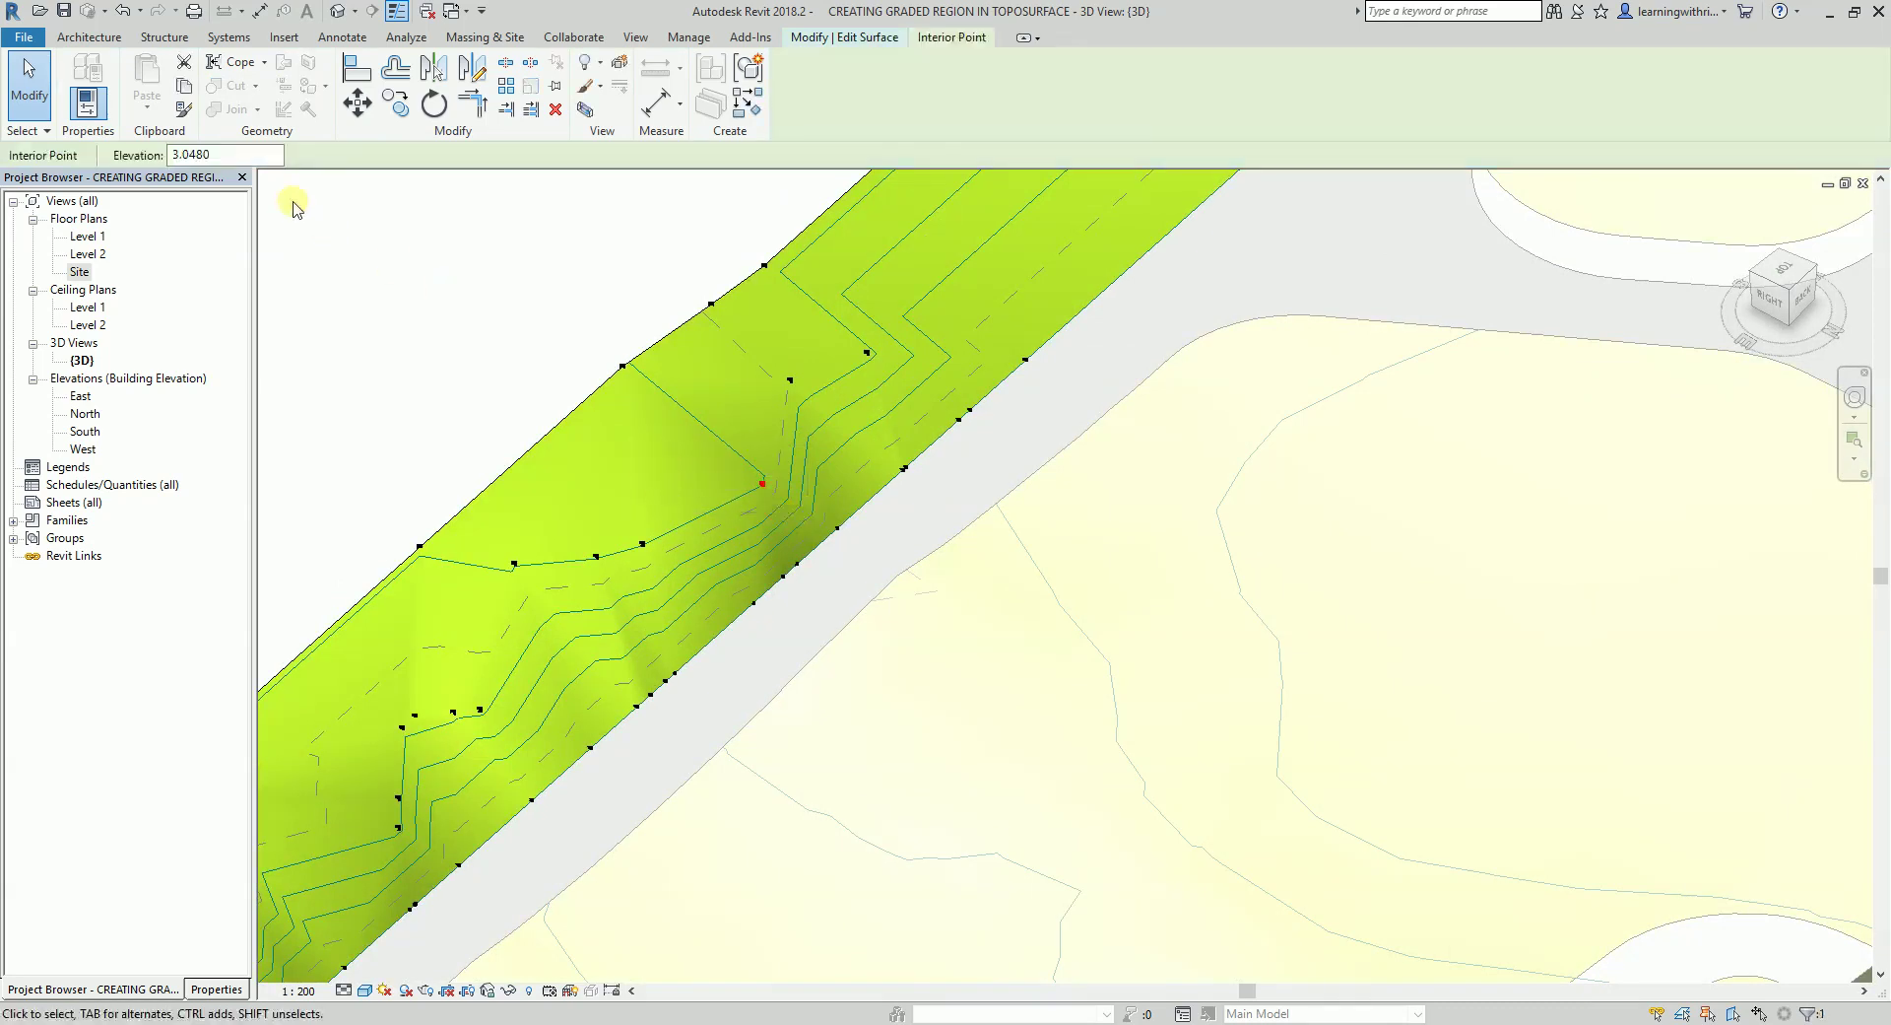
left_click(237, 161)
left_click(238, 160)
left_click(508, 318)
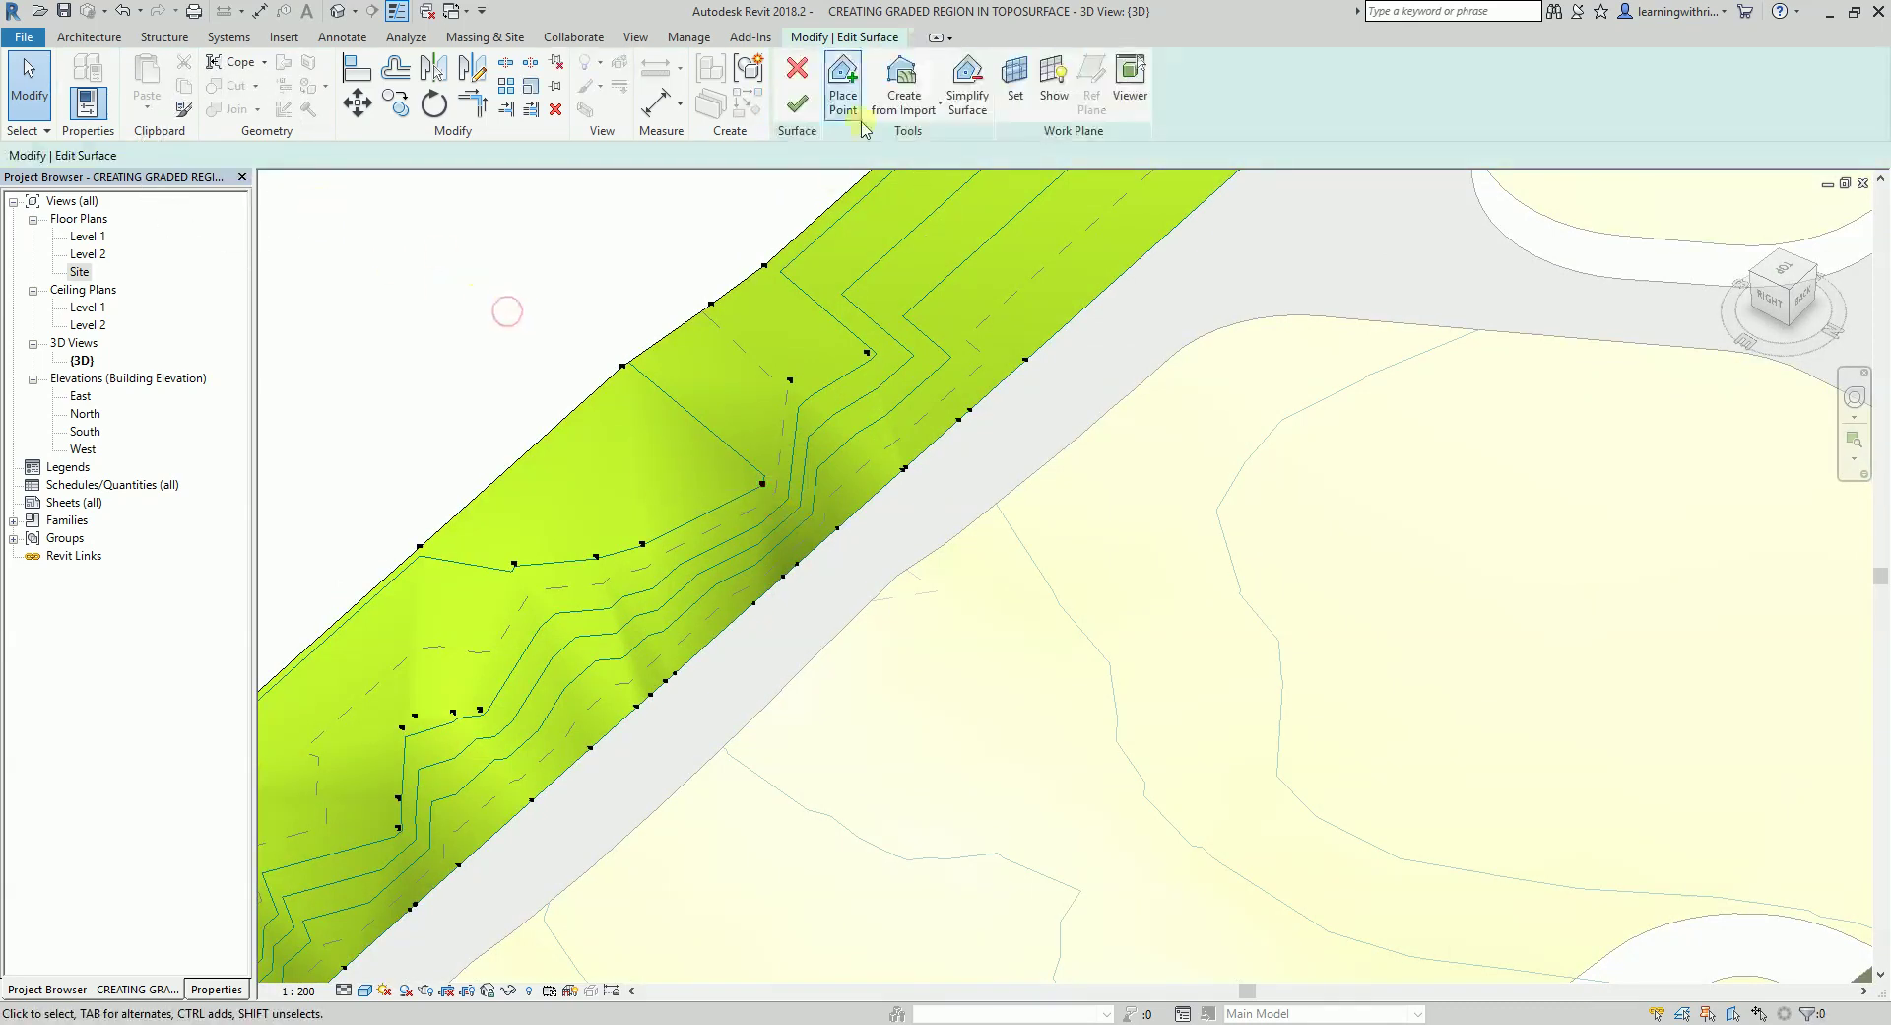
scroll(739, 330, "down", 3)
left_click(798, 103)
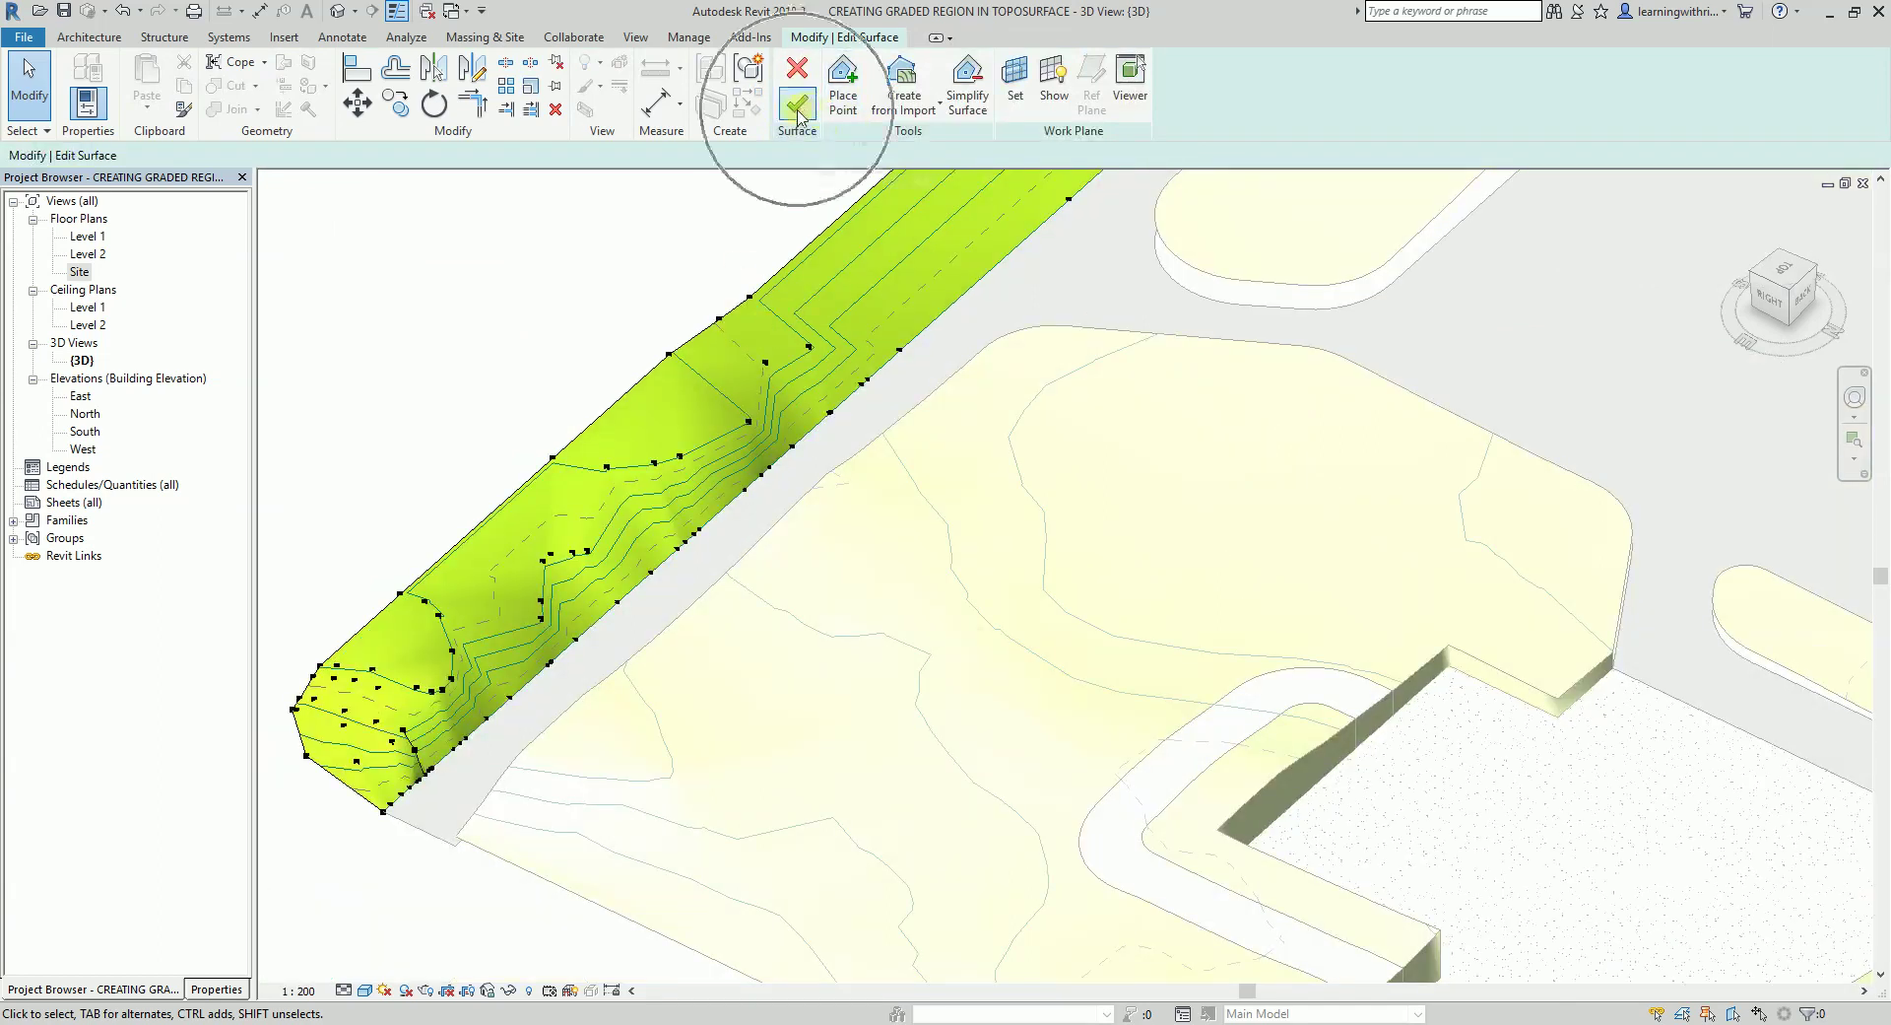
Step: Orbit to a top-down view and select the large surrounding toposurface
scroll(553, 421, "down", 3)
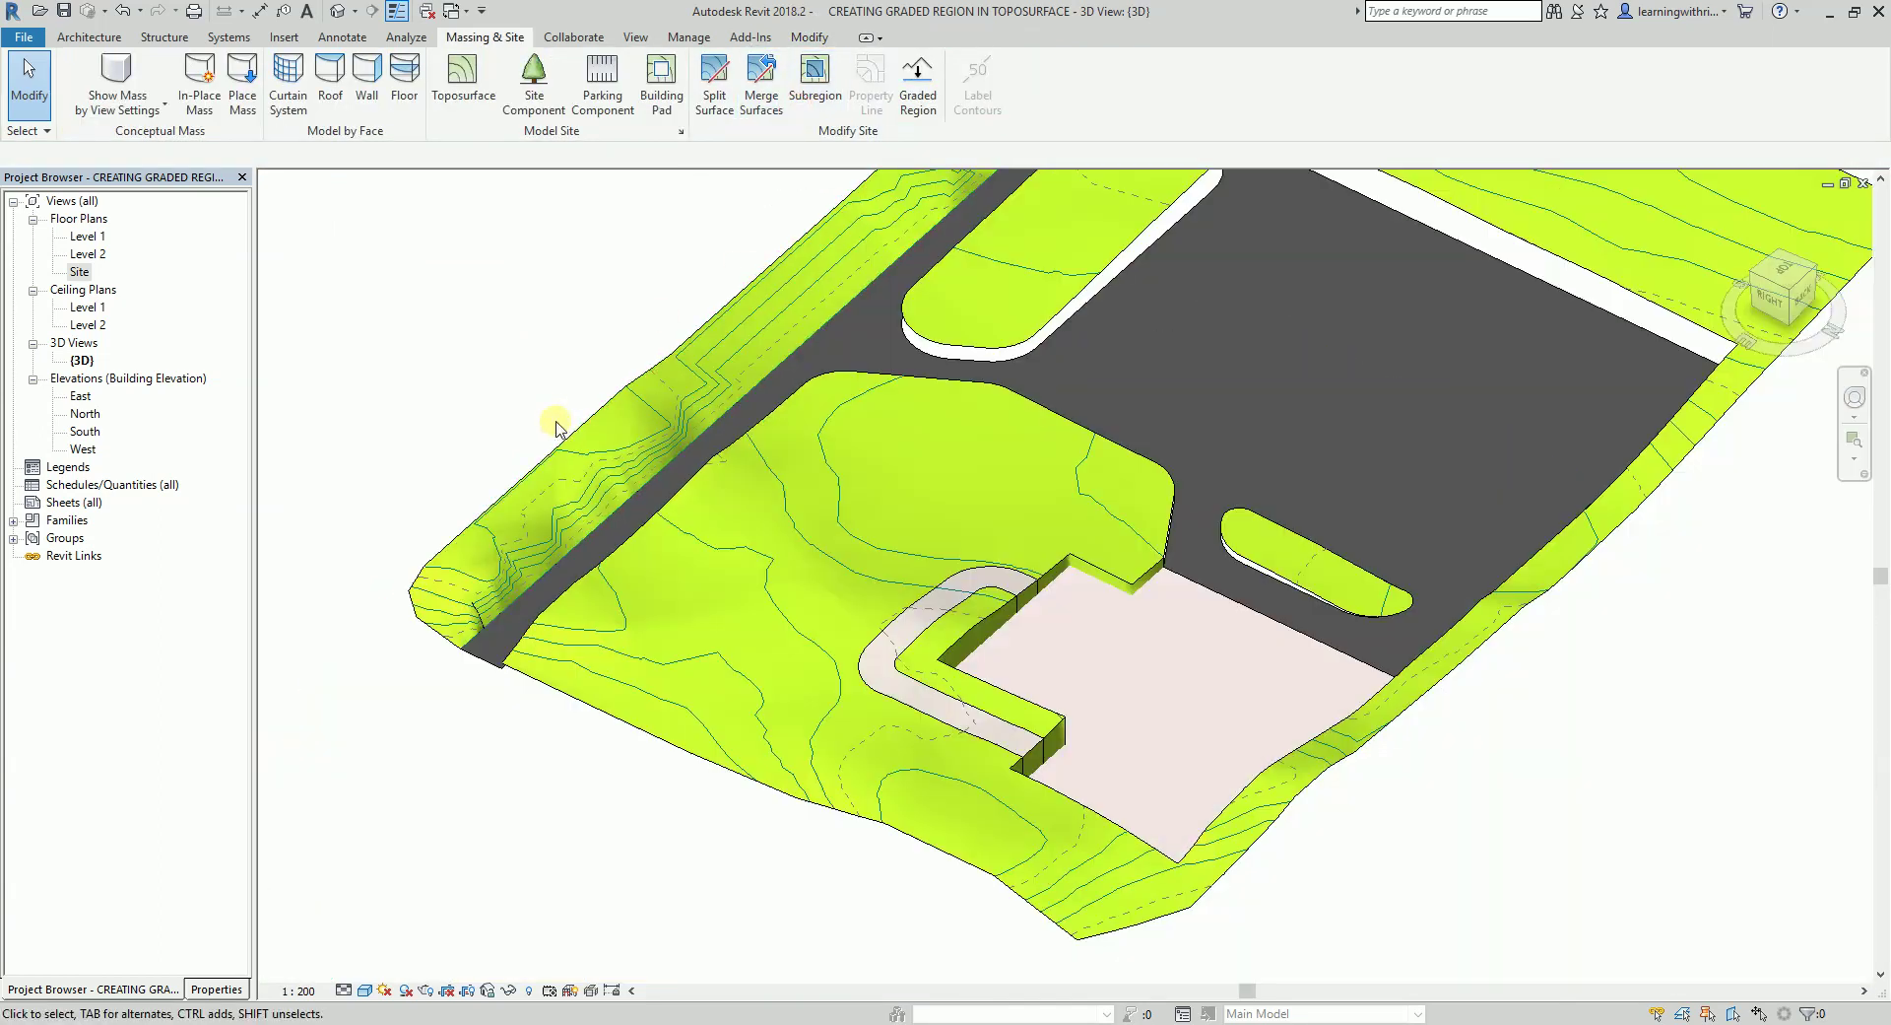
middle_click_drag(866, 562, 826, 519, "shift")
left_click(816, 512)
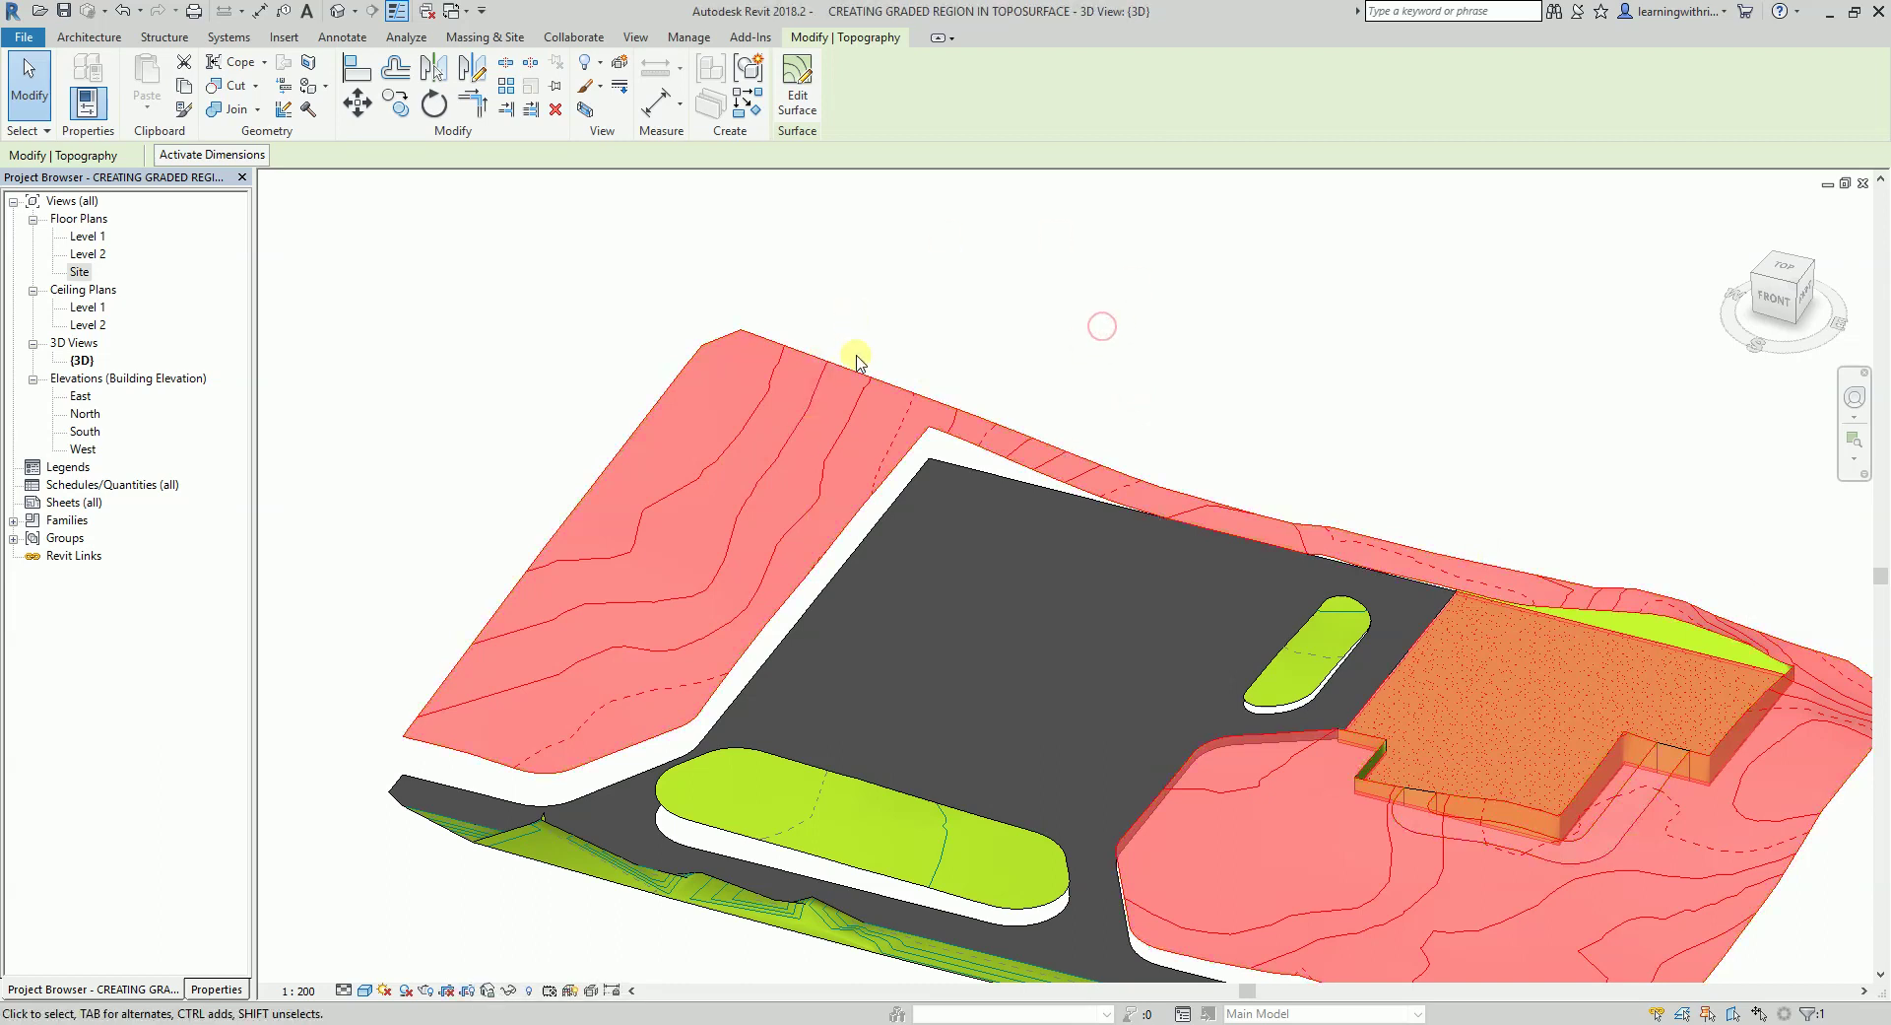
Step: On the Site floor plan, select the parking area toposurface and start Edit Surface on it
double_click(80, 274)
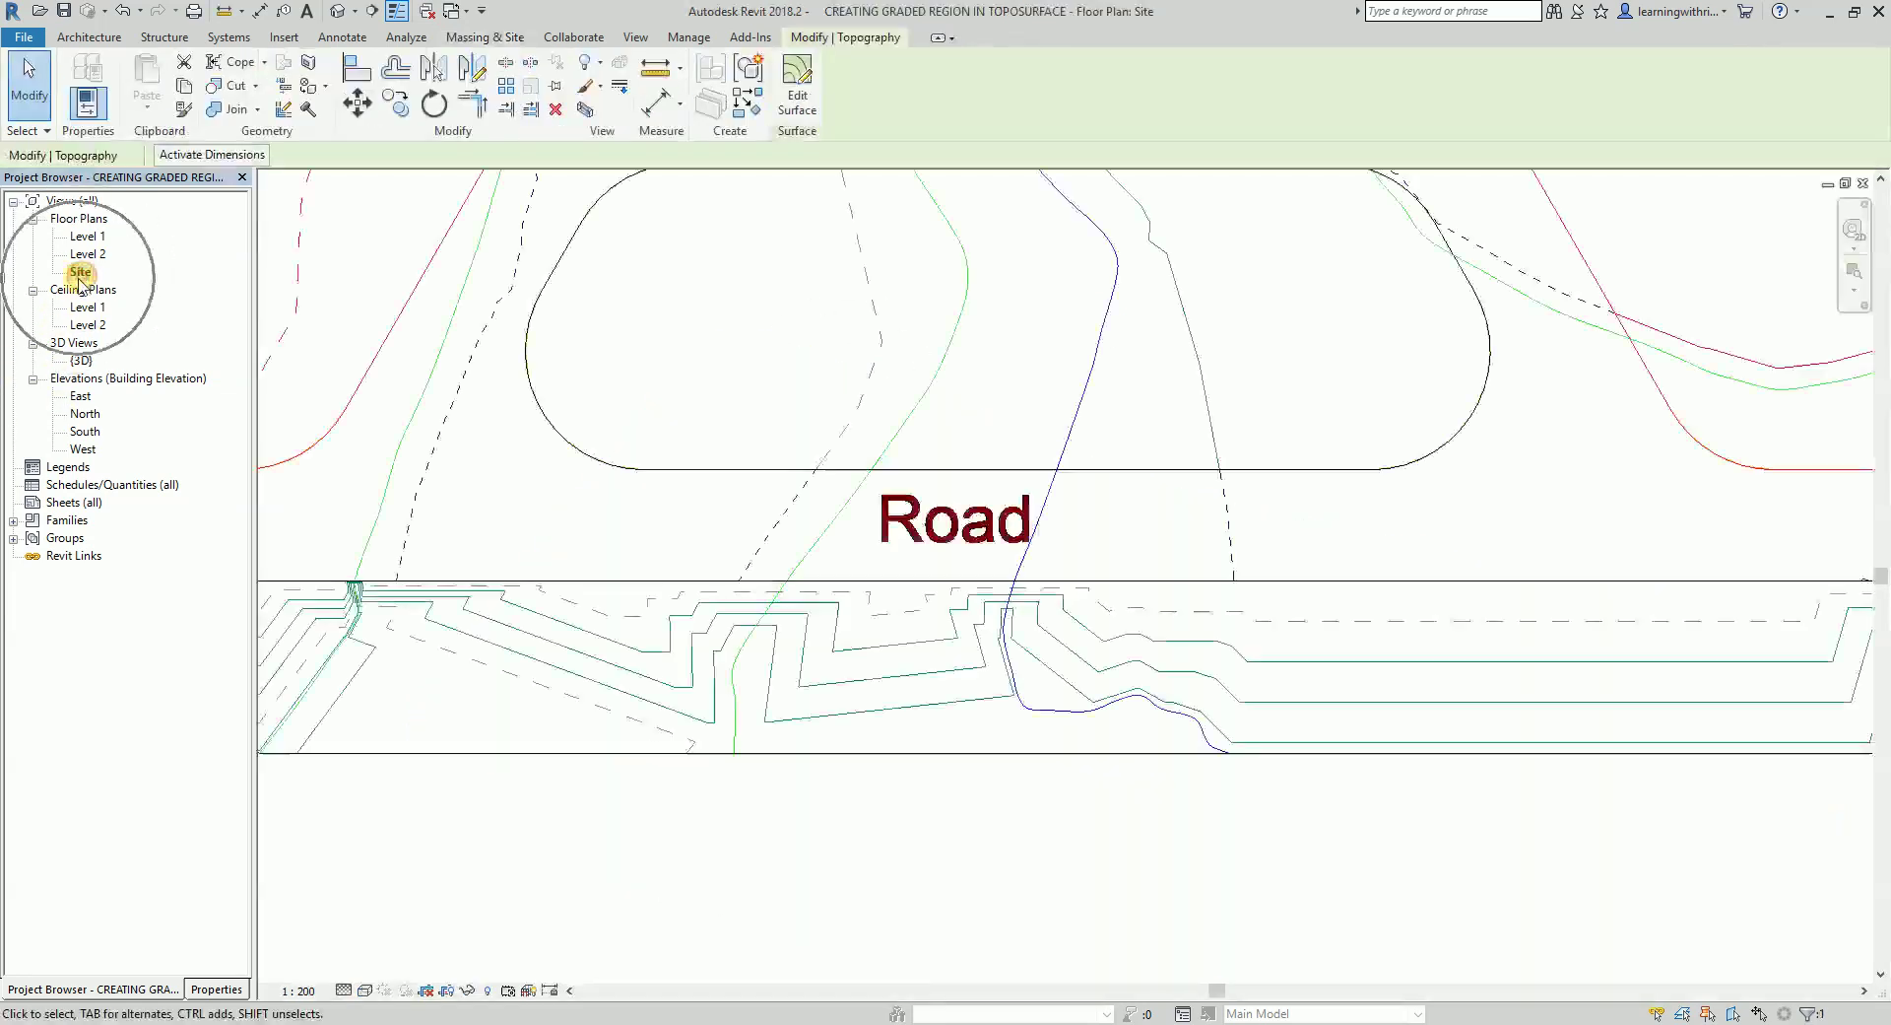
scroll(778, 512, "down", 5)
left_click(1017, 226)
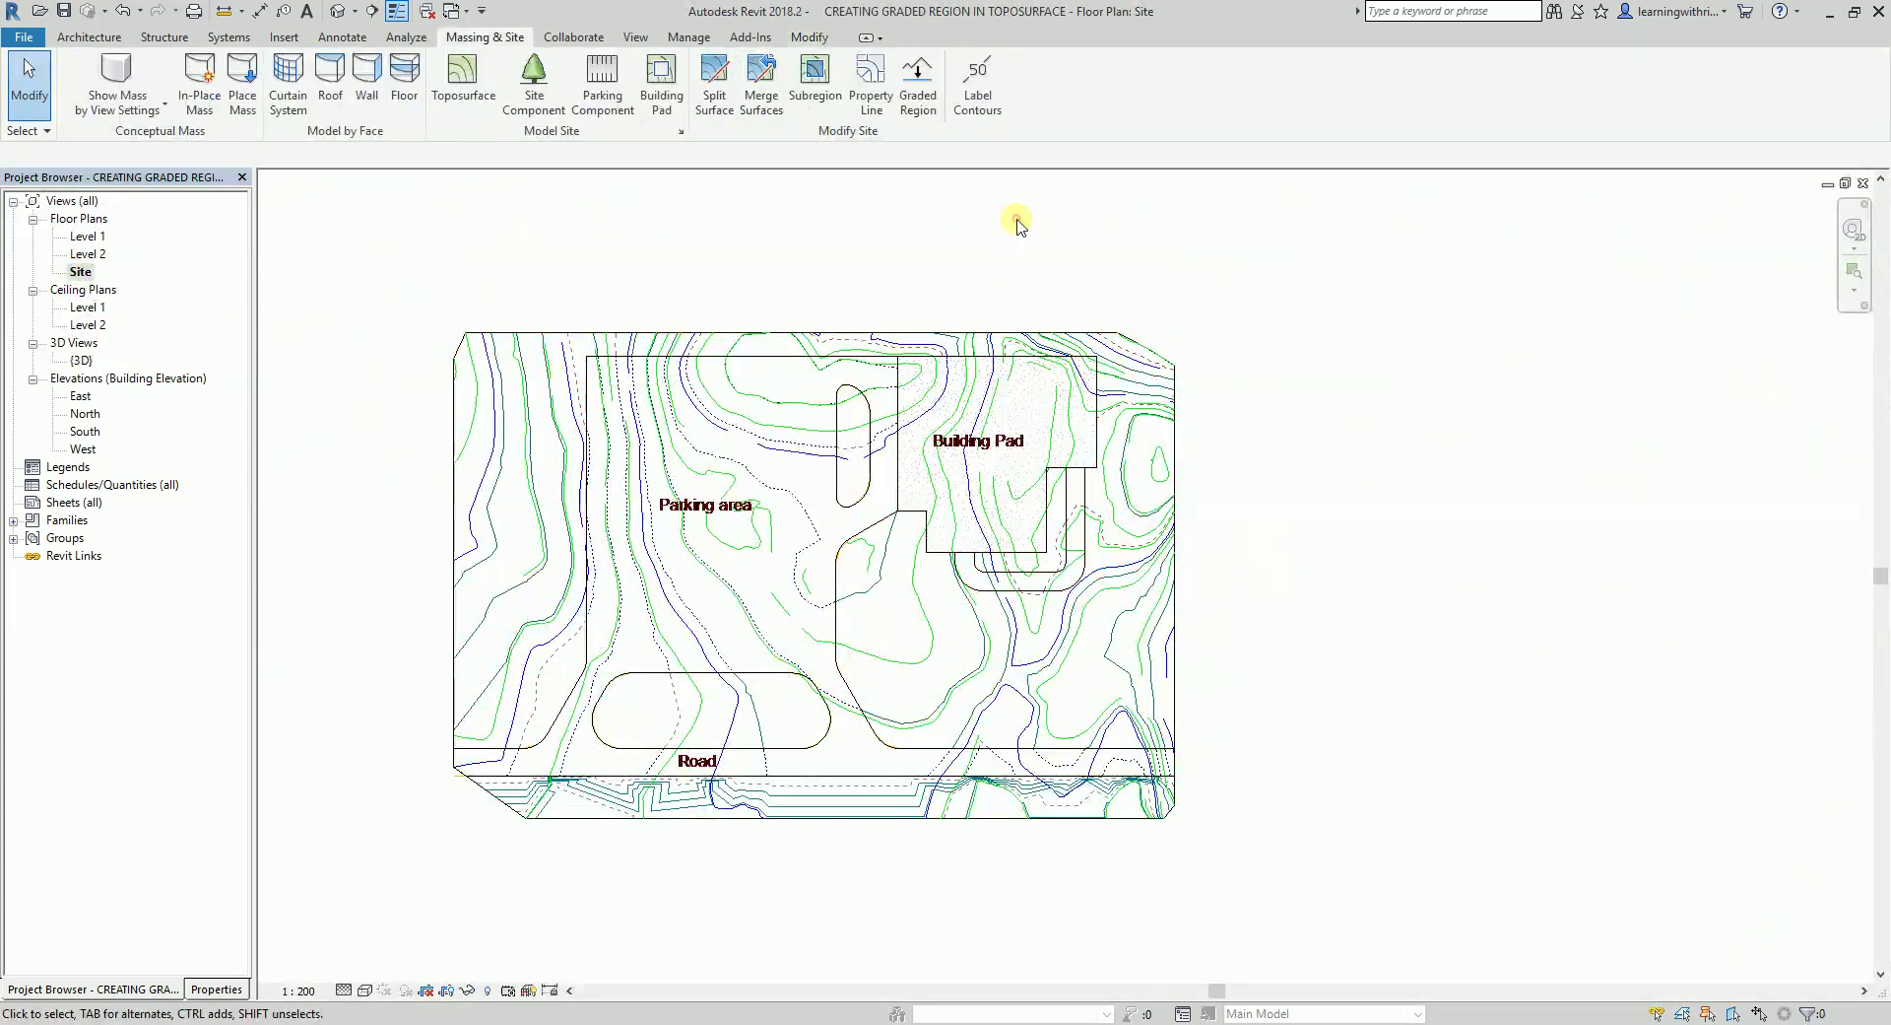
left_click(885, 336)
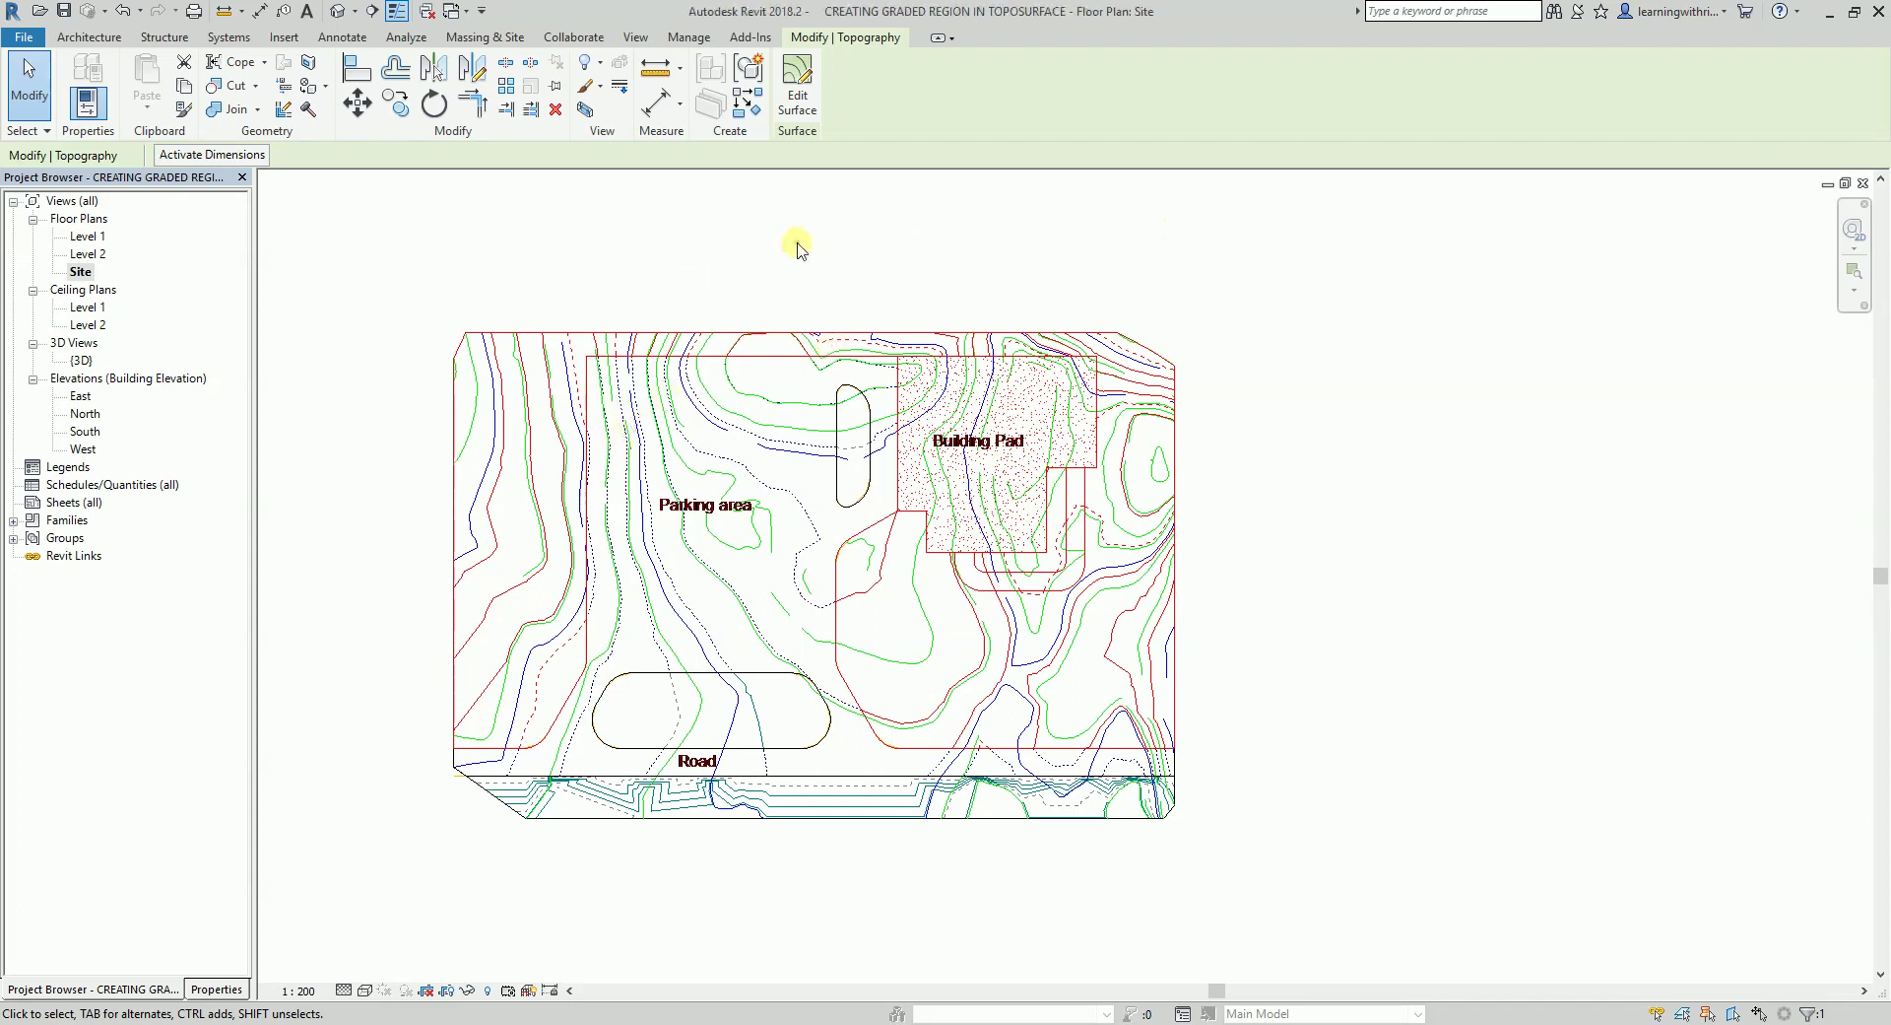
left_click(701, 267)
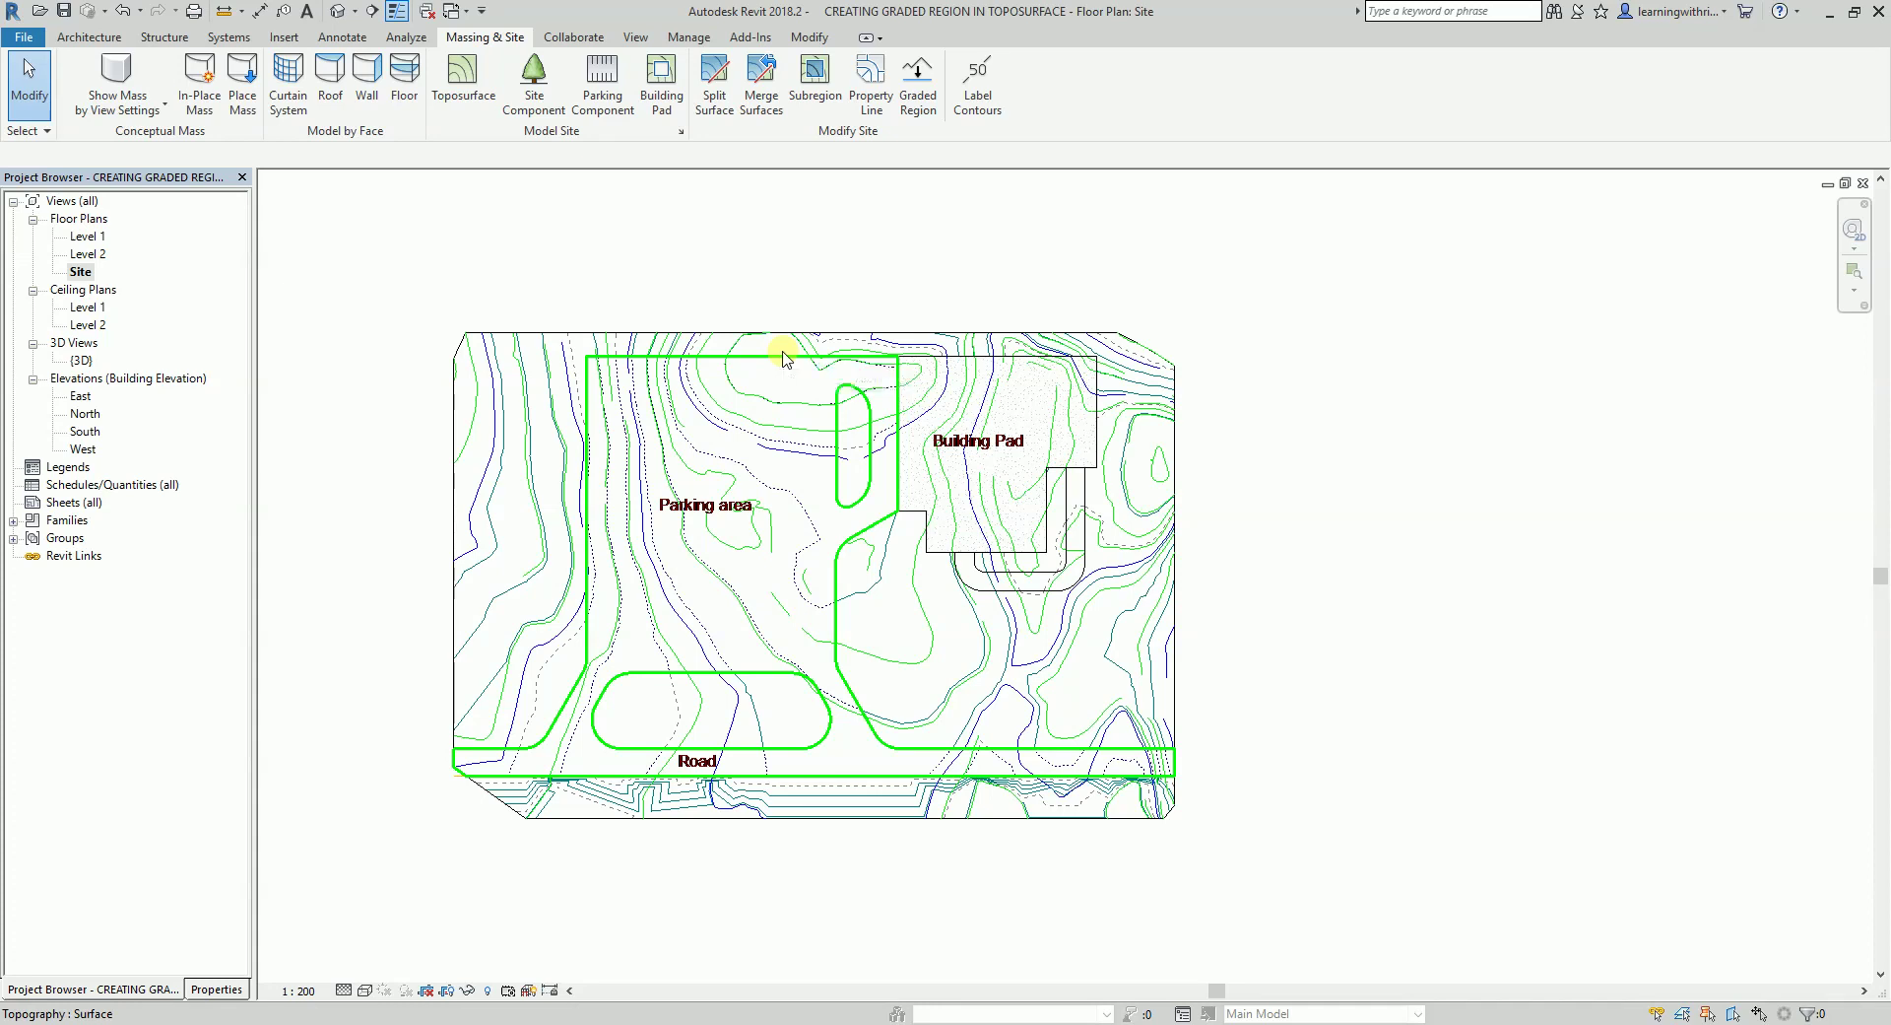
left_click(525, 333)
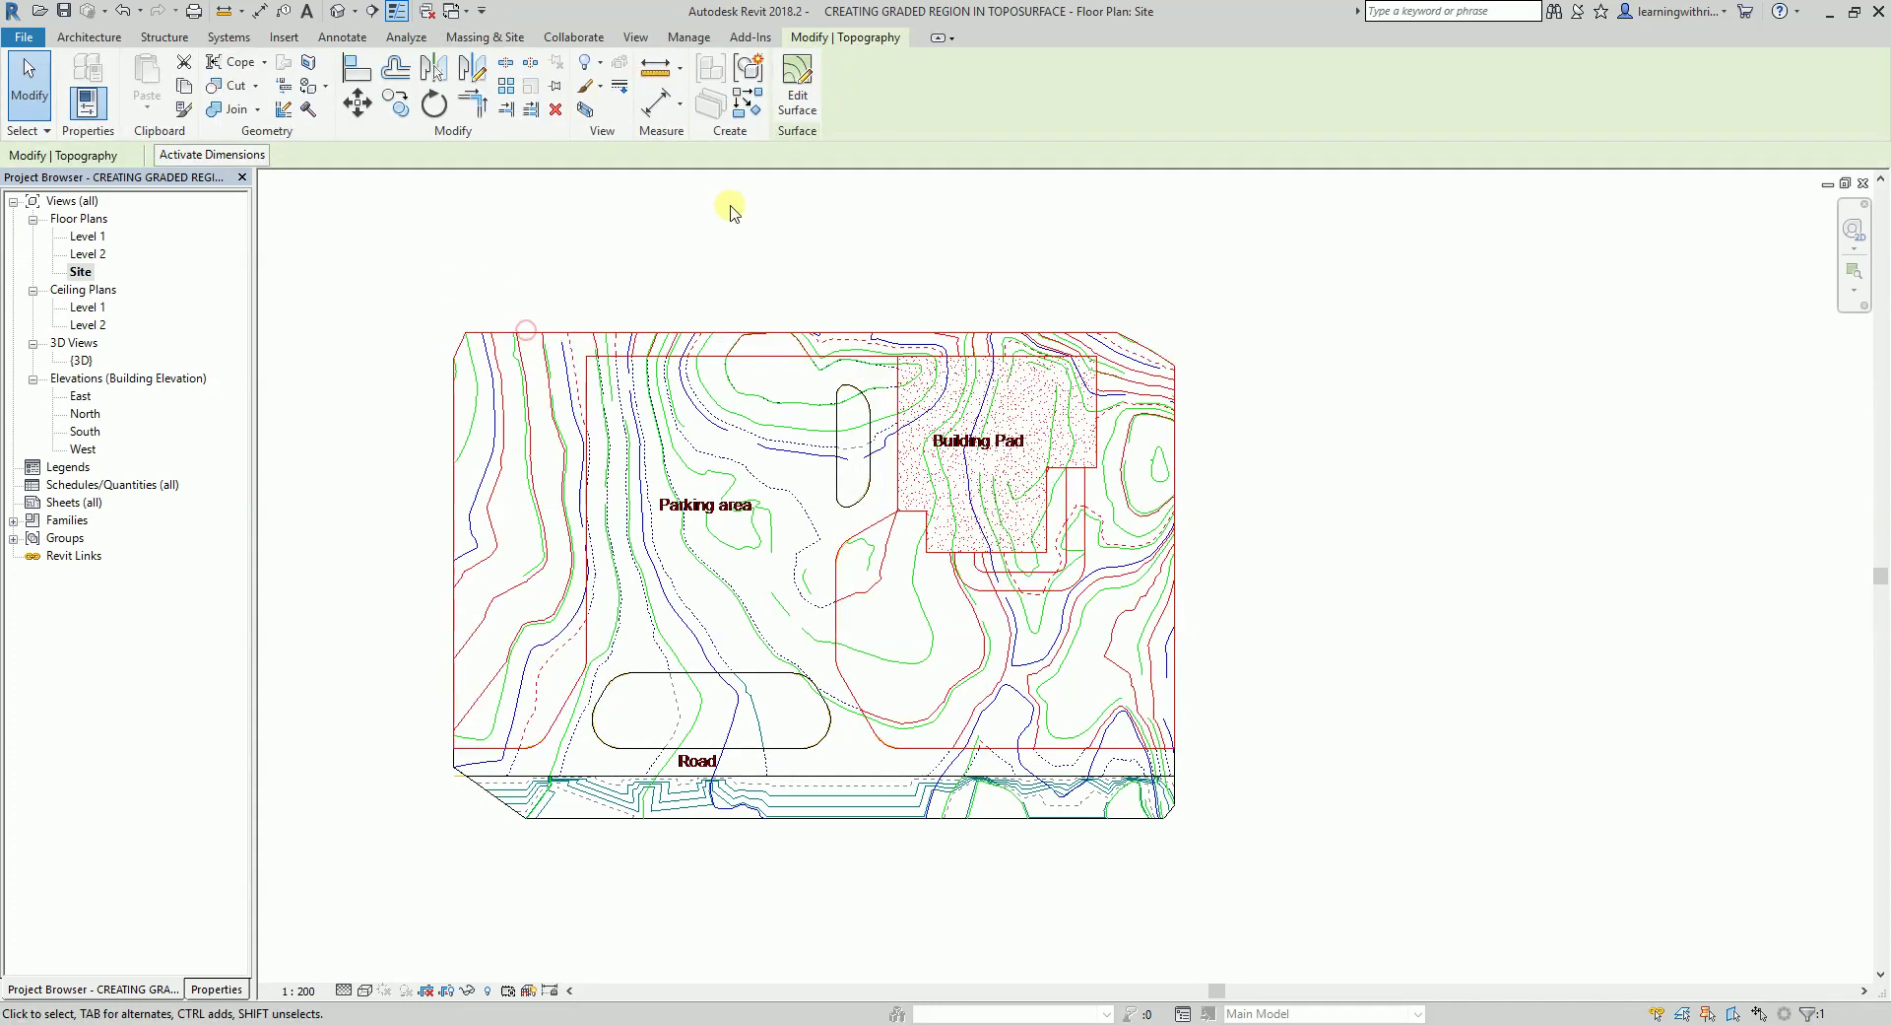
left_click(798, 89)
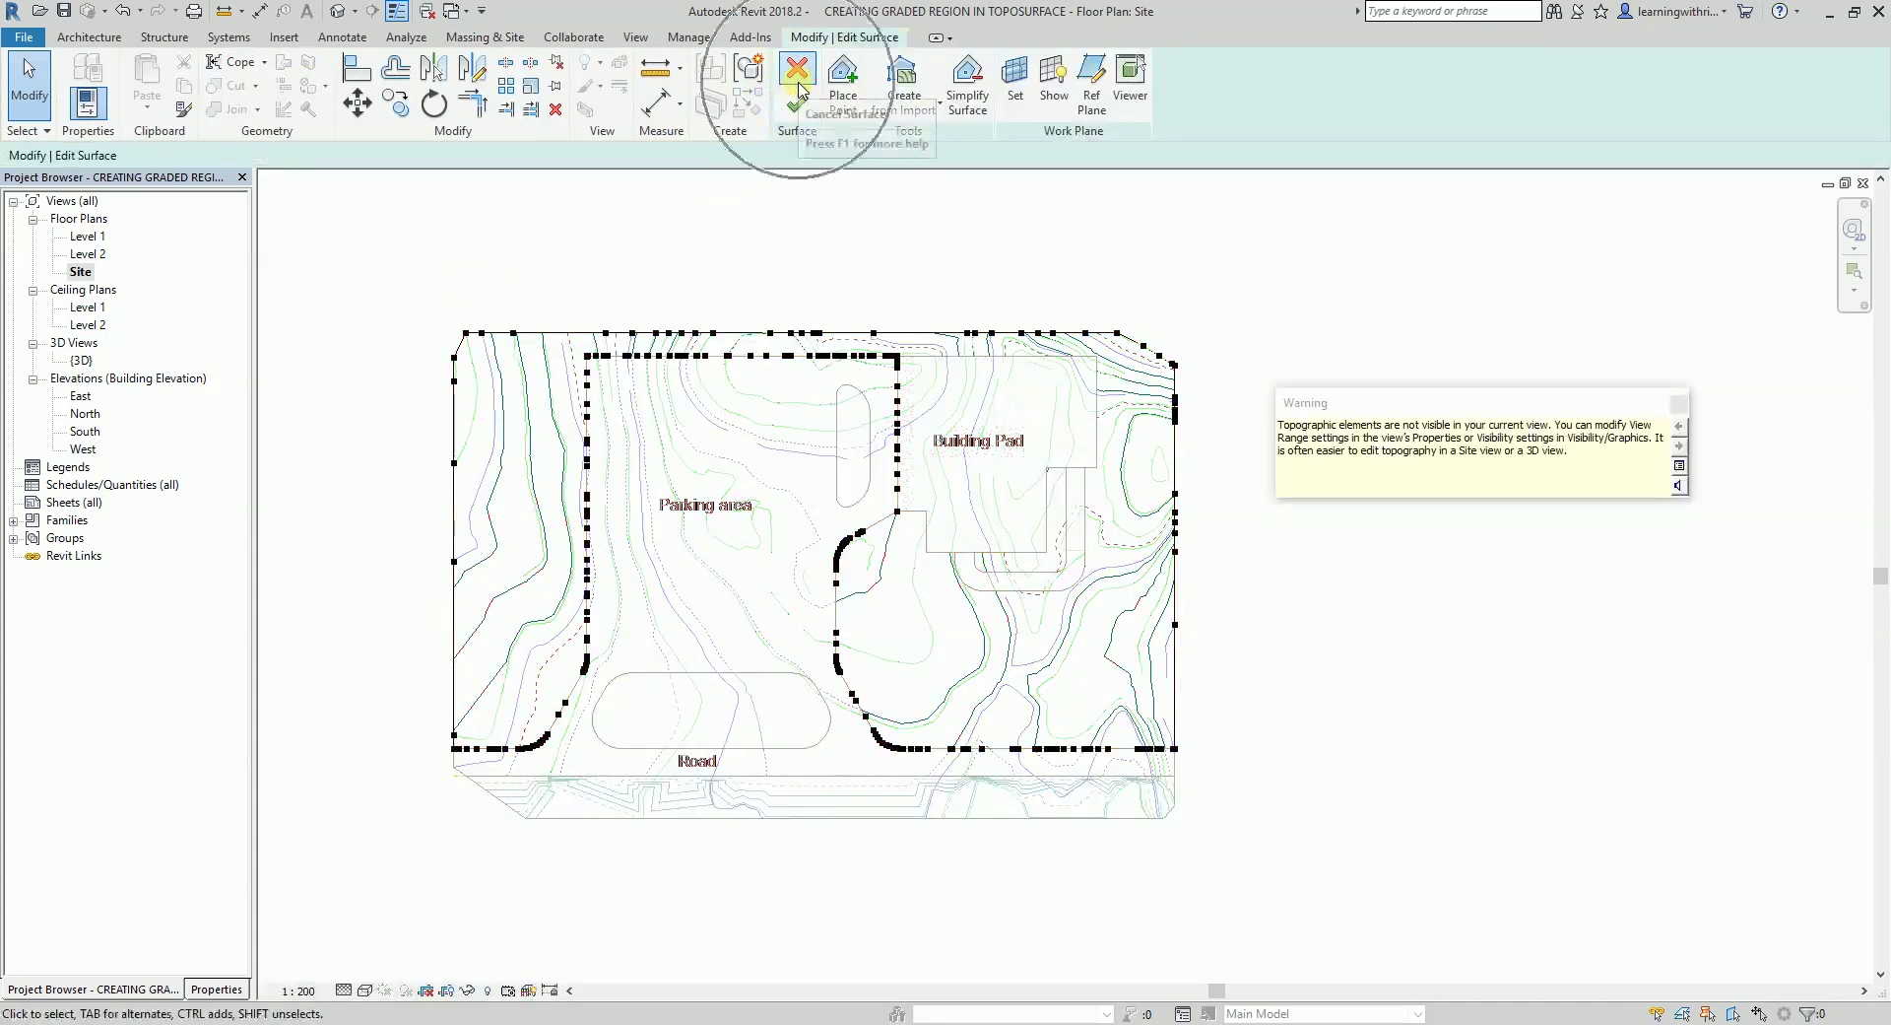
Step: Dismiss the hidden-topography warning and window-select all parking area boundary points
left_click(1680, 403)
scroll(680, 611, "up", 3)
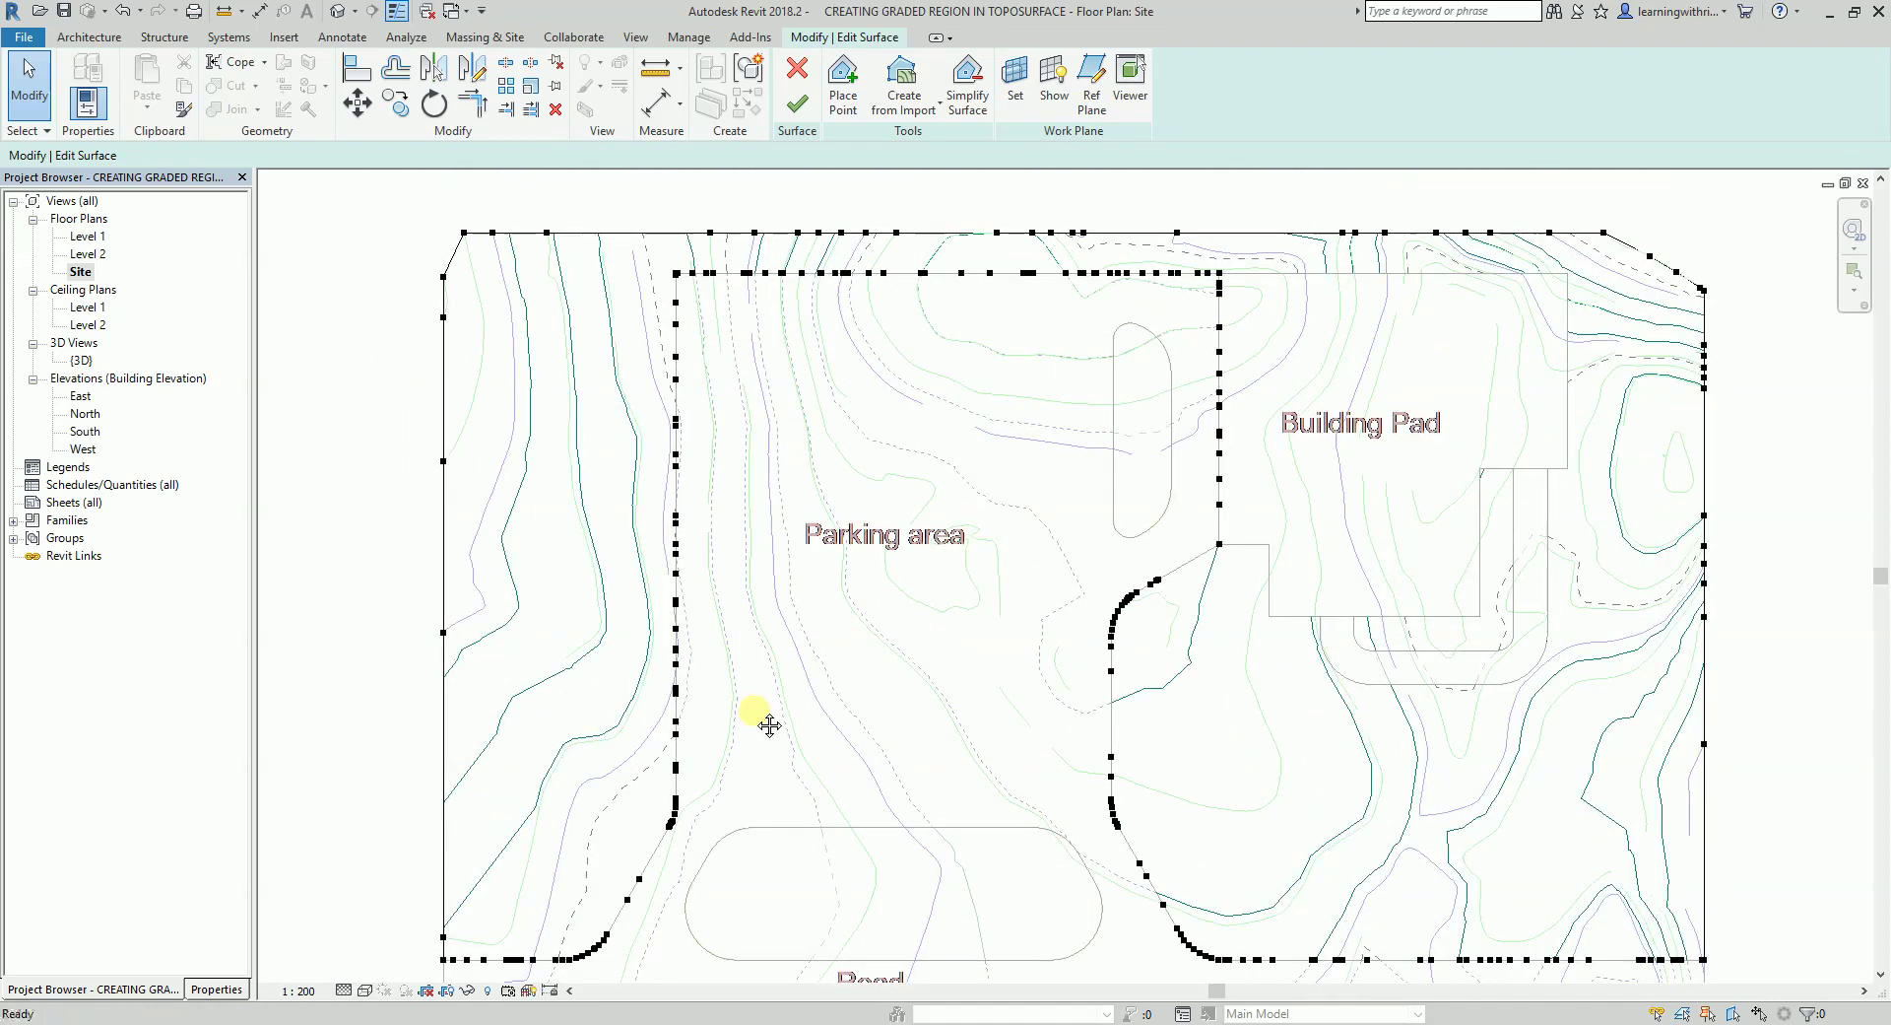
left_click_drag(627, 264, 1283, 887)
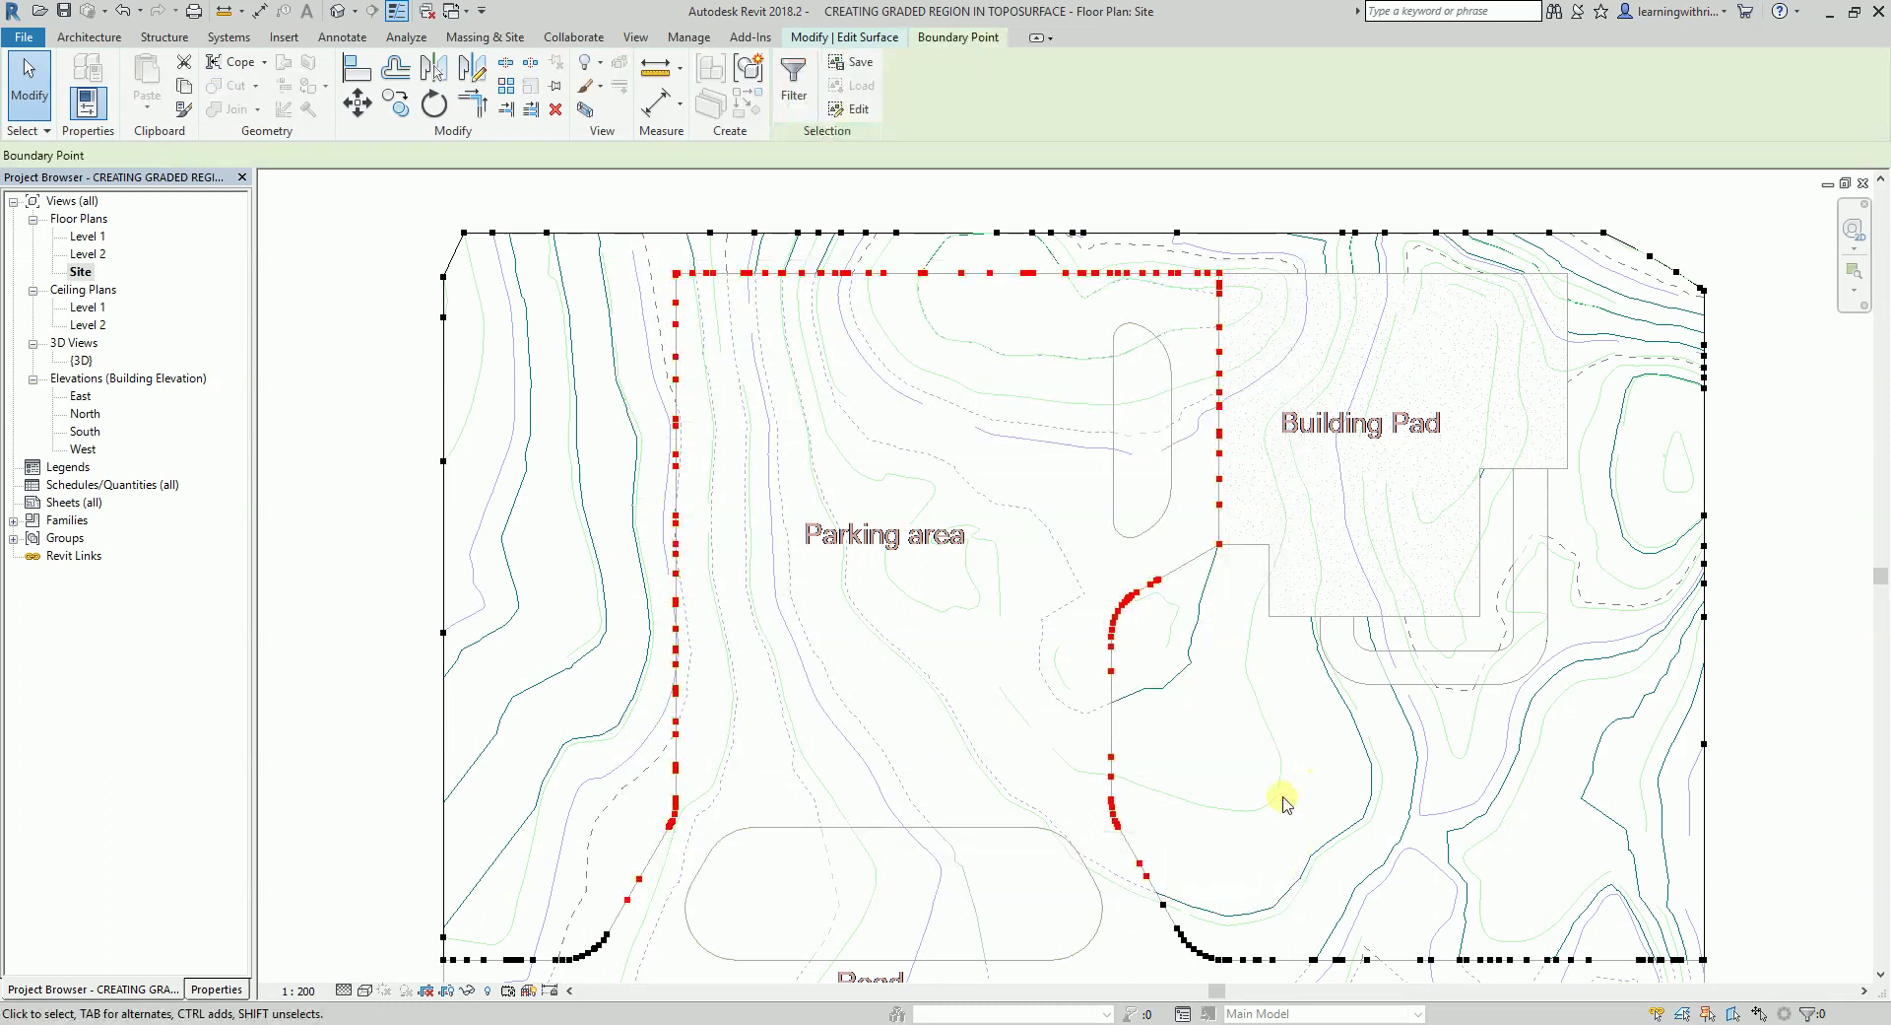
middle_click_drag(1278, 797, 1227, 451)
left_click_drag(372, 604, 571, 642, "ctrl")
left_click_drag(495, 547, 613, 654, "ctrl")
left_click_drag(1064, 534, 1389, 648, "ctrl")
left_click_drag(1375, 546, 1700, 645, "ctrl")
Step: Set the selected boundary points' Elevation to 0 and clear the selection
scroll(1280, 603, "down", 5)
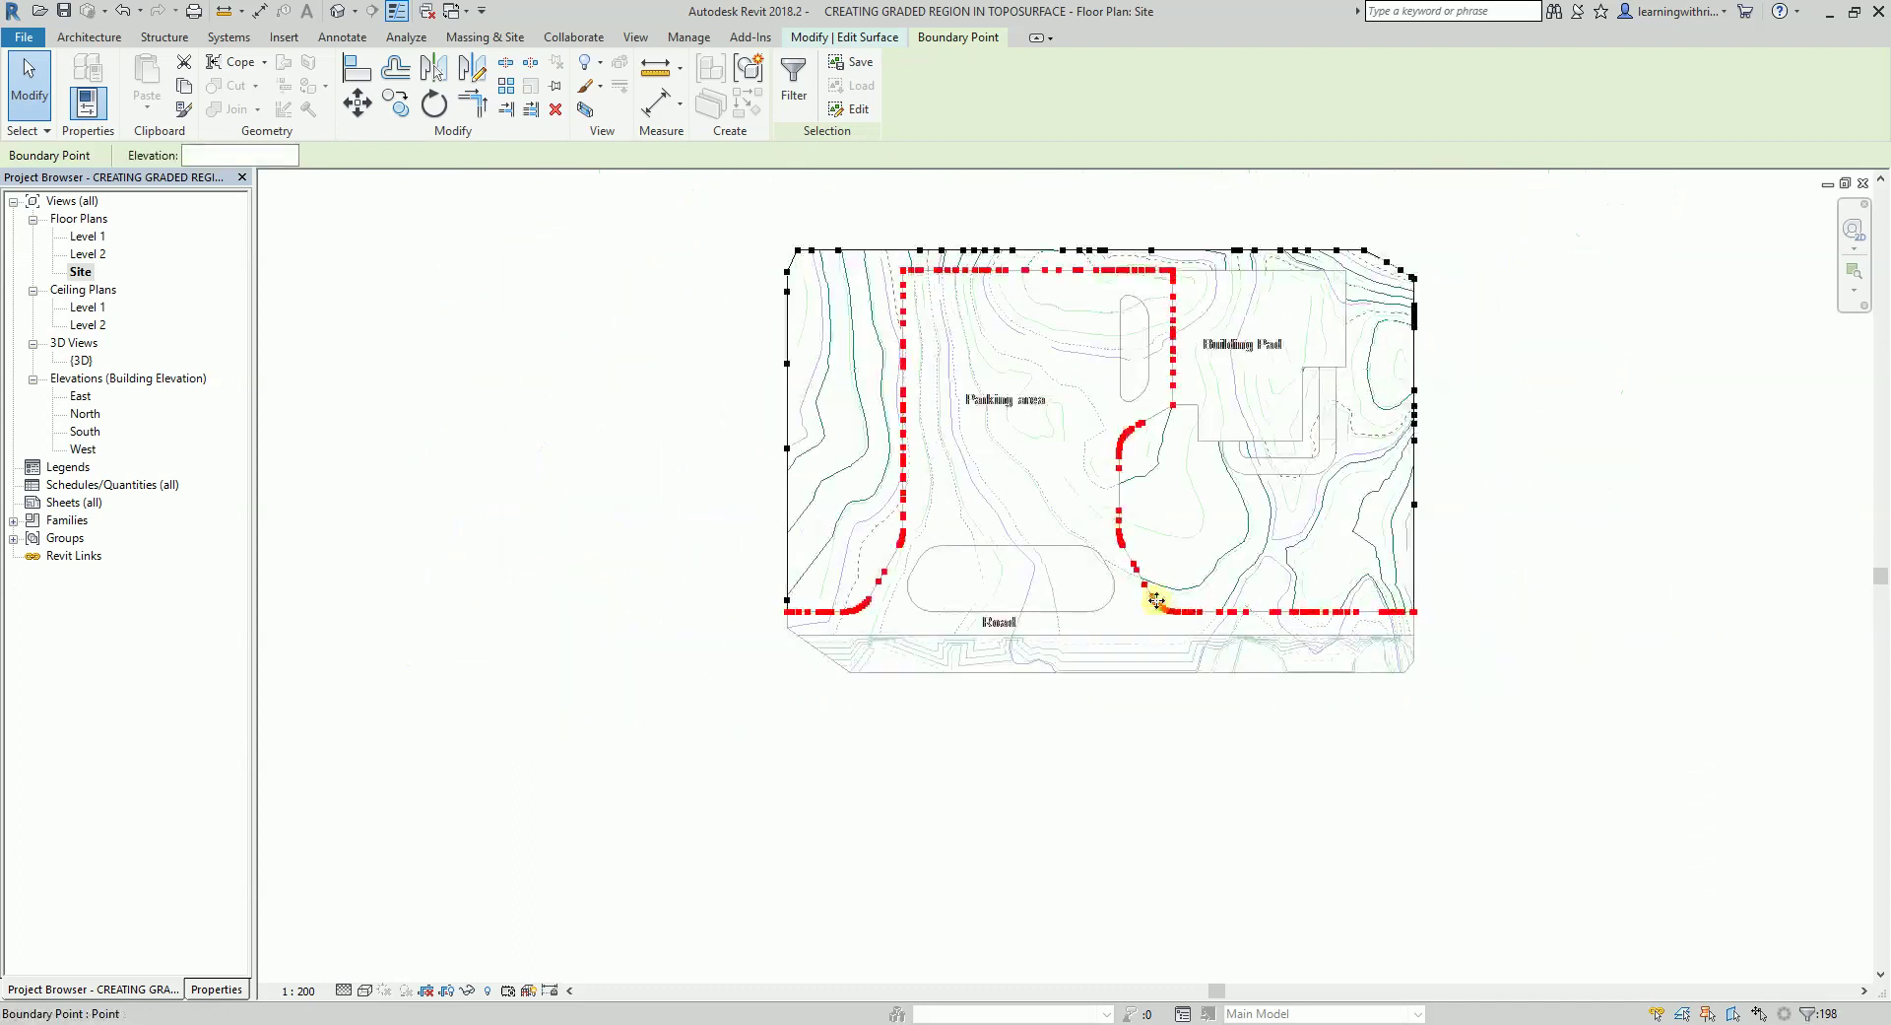
left_click(224, 158)
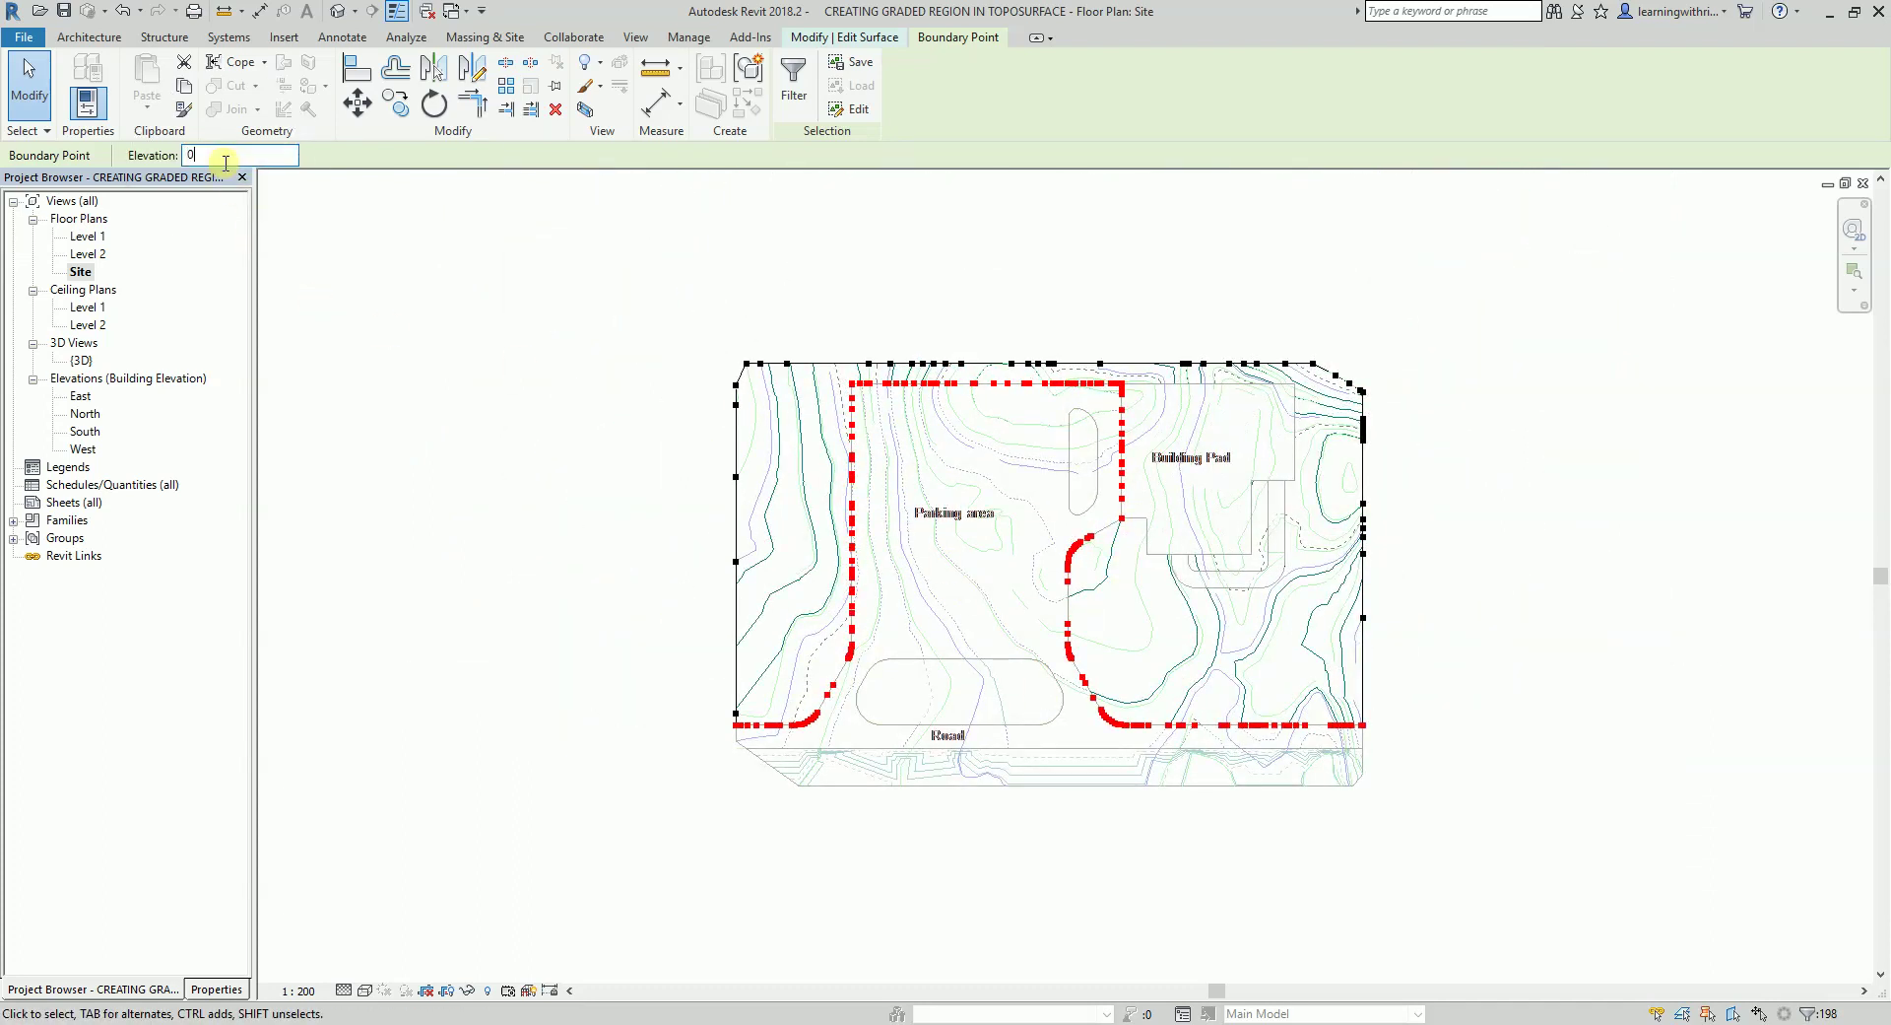
key("Return")
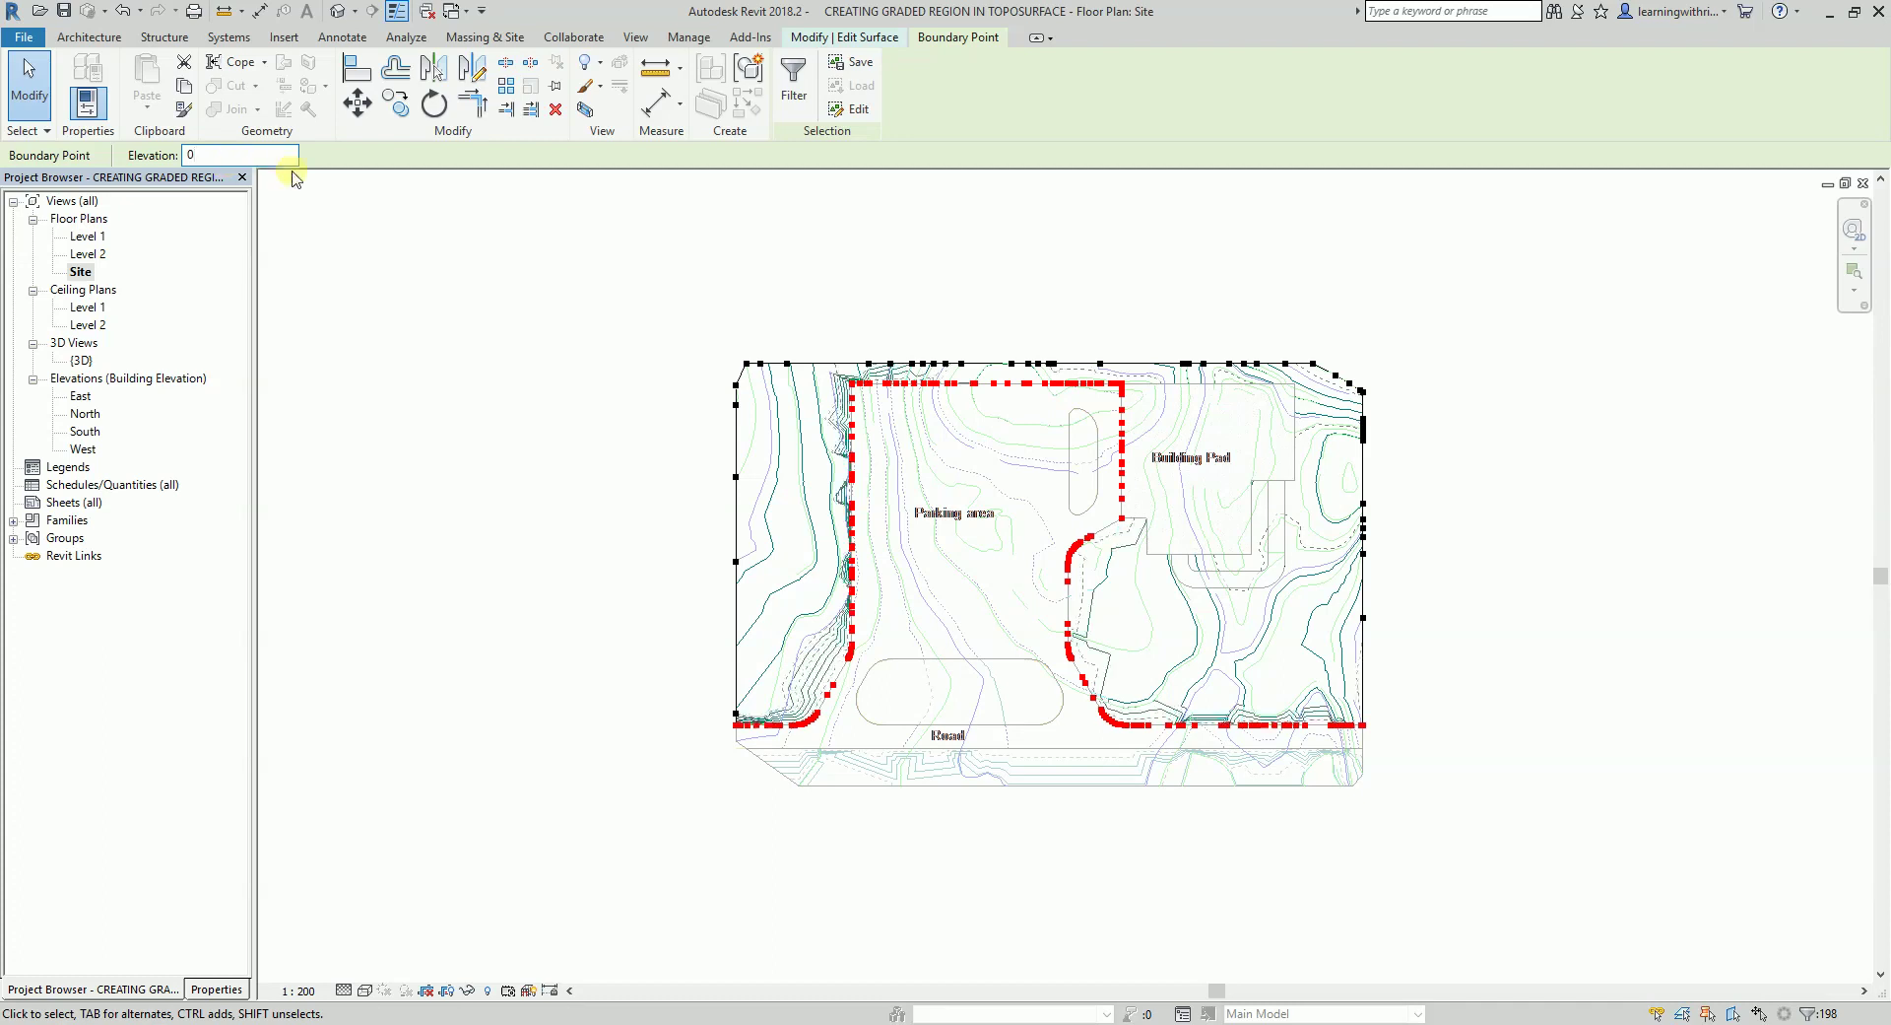
left_click(581, 502)
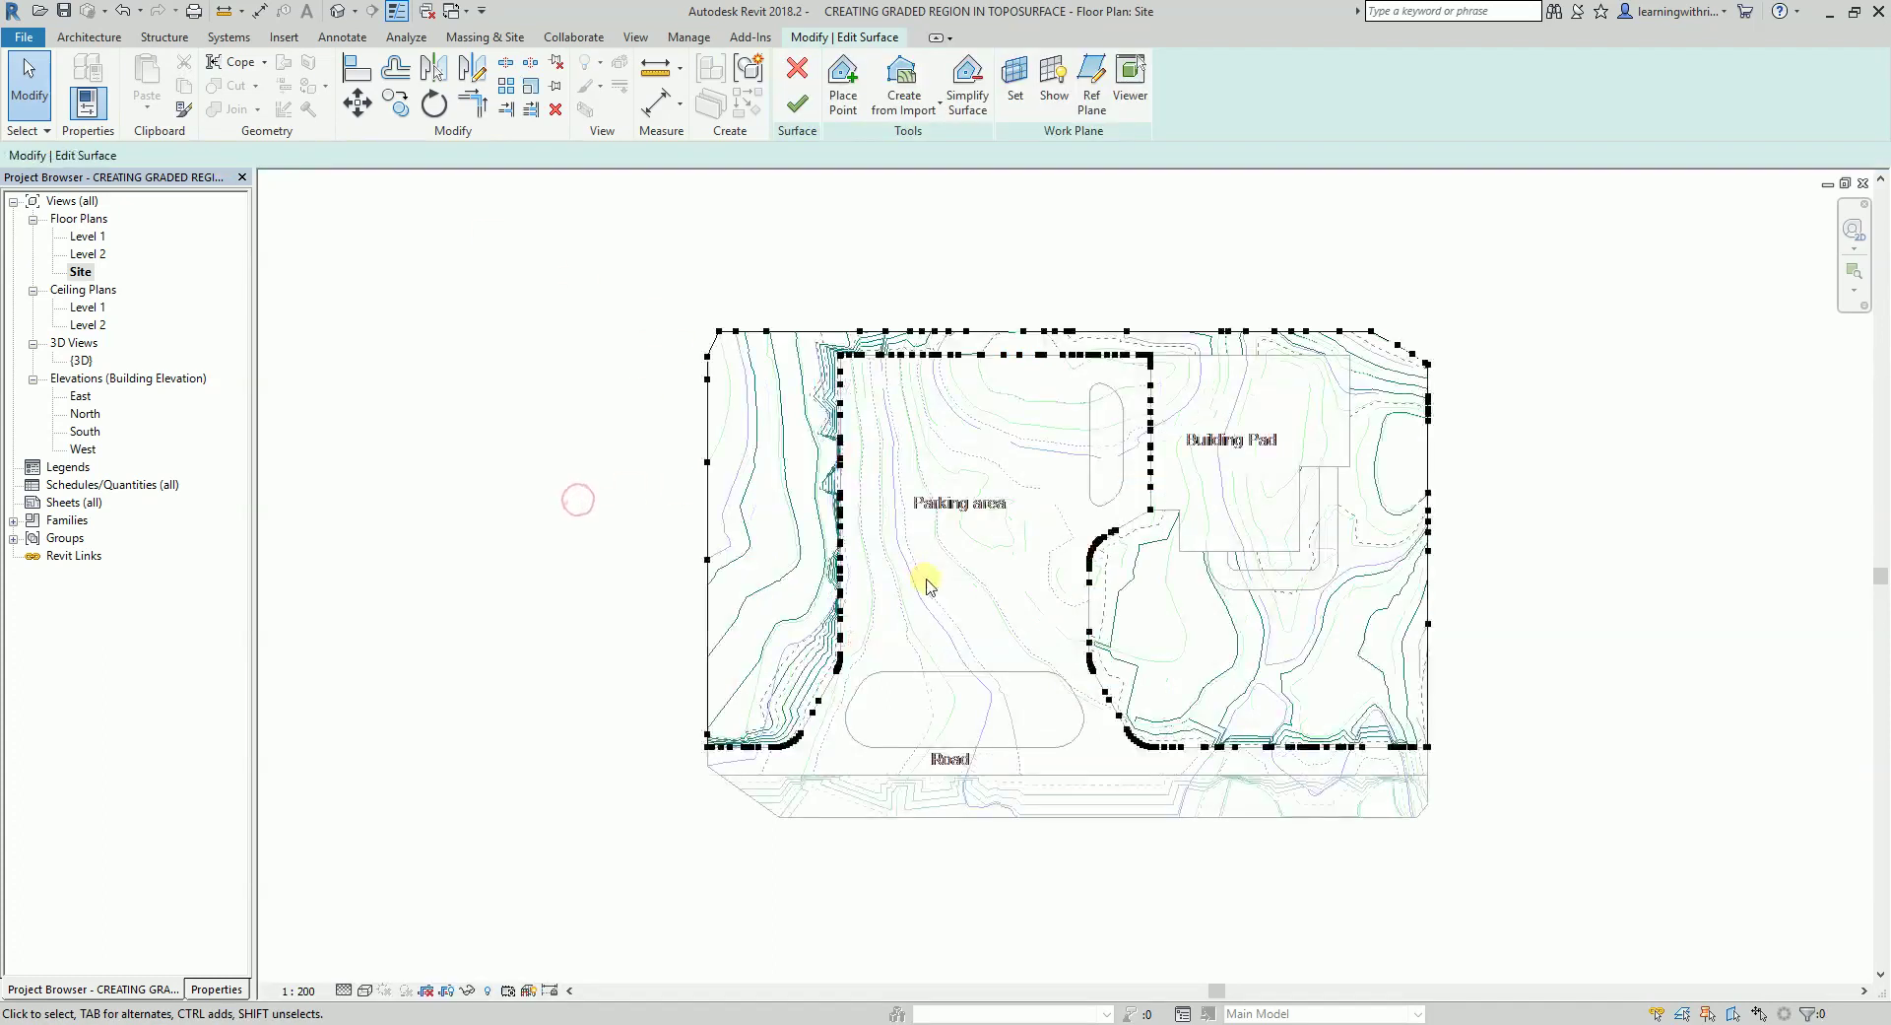
scroll(925, 581, "up", 4)
Step: Finish the parking surface edit, review the flat lot in the default 3D view, and select the oval island
left_click(797, 103)
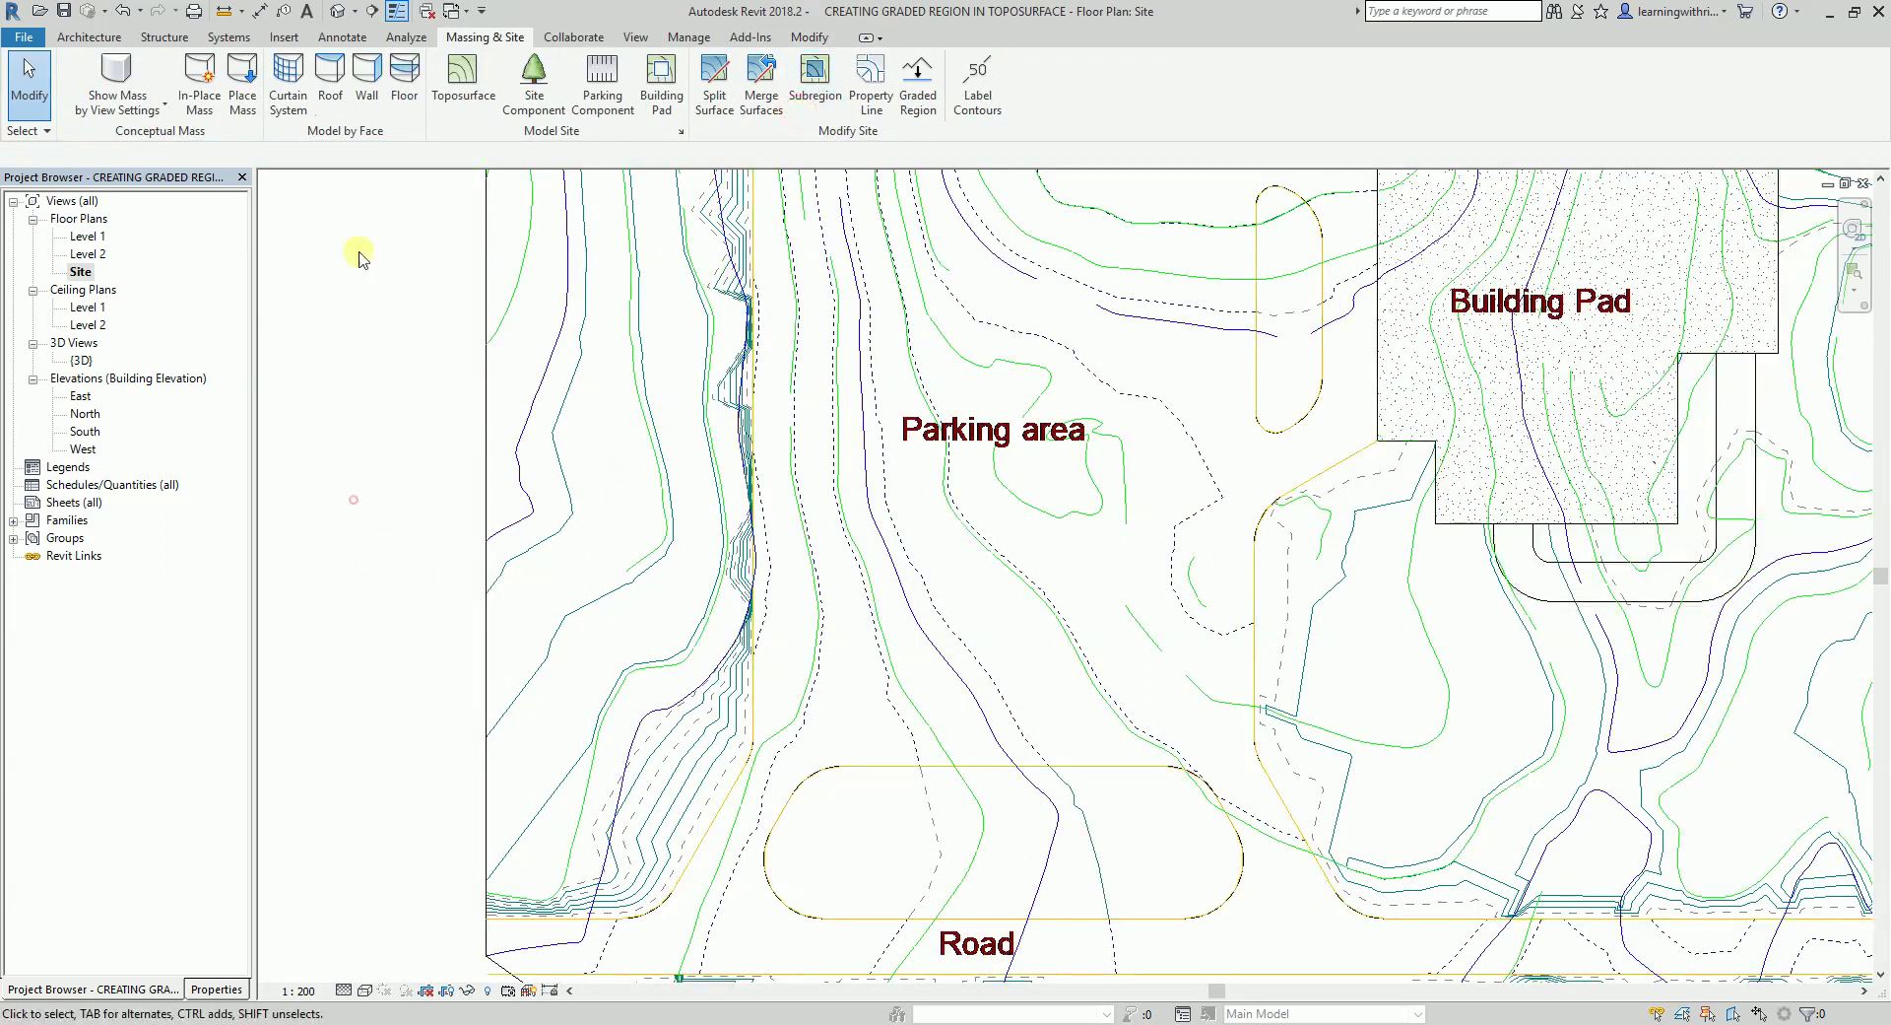
left_click(338, 12)
middle_click_drag(926, 606, 1270, 687, "shift")
scroll(766, 619, "up", 4)
scroll(1311, 670, "up", 4)
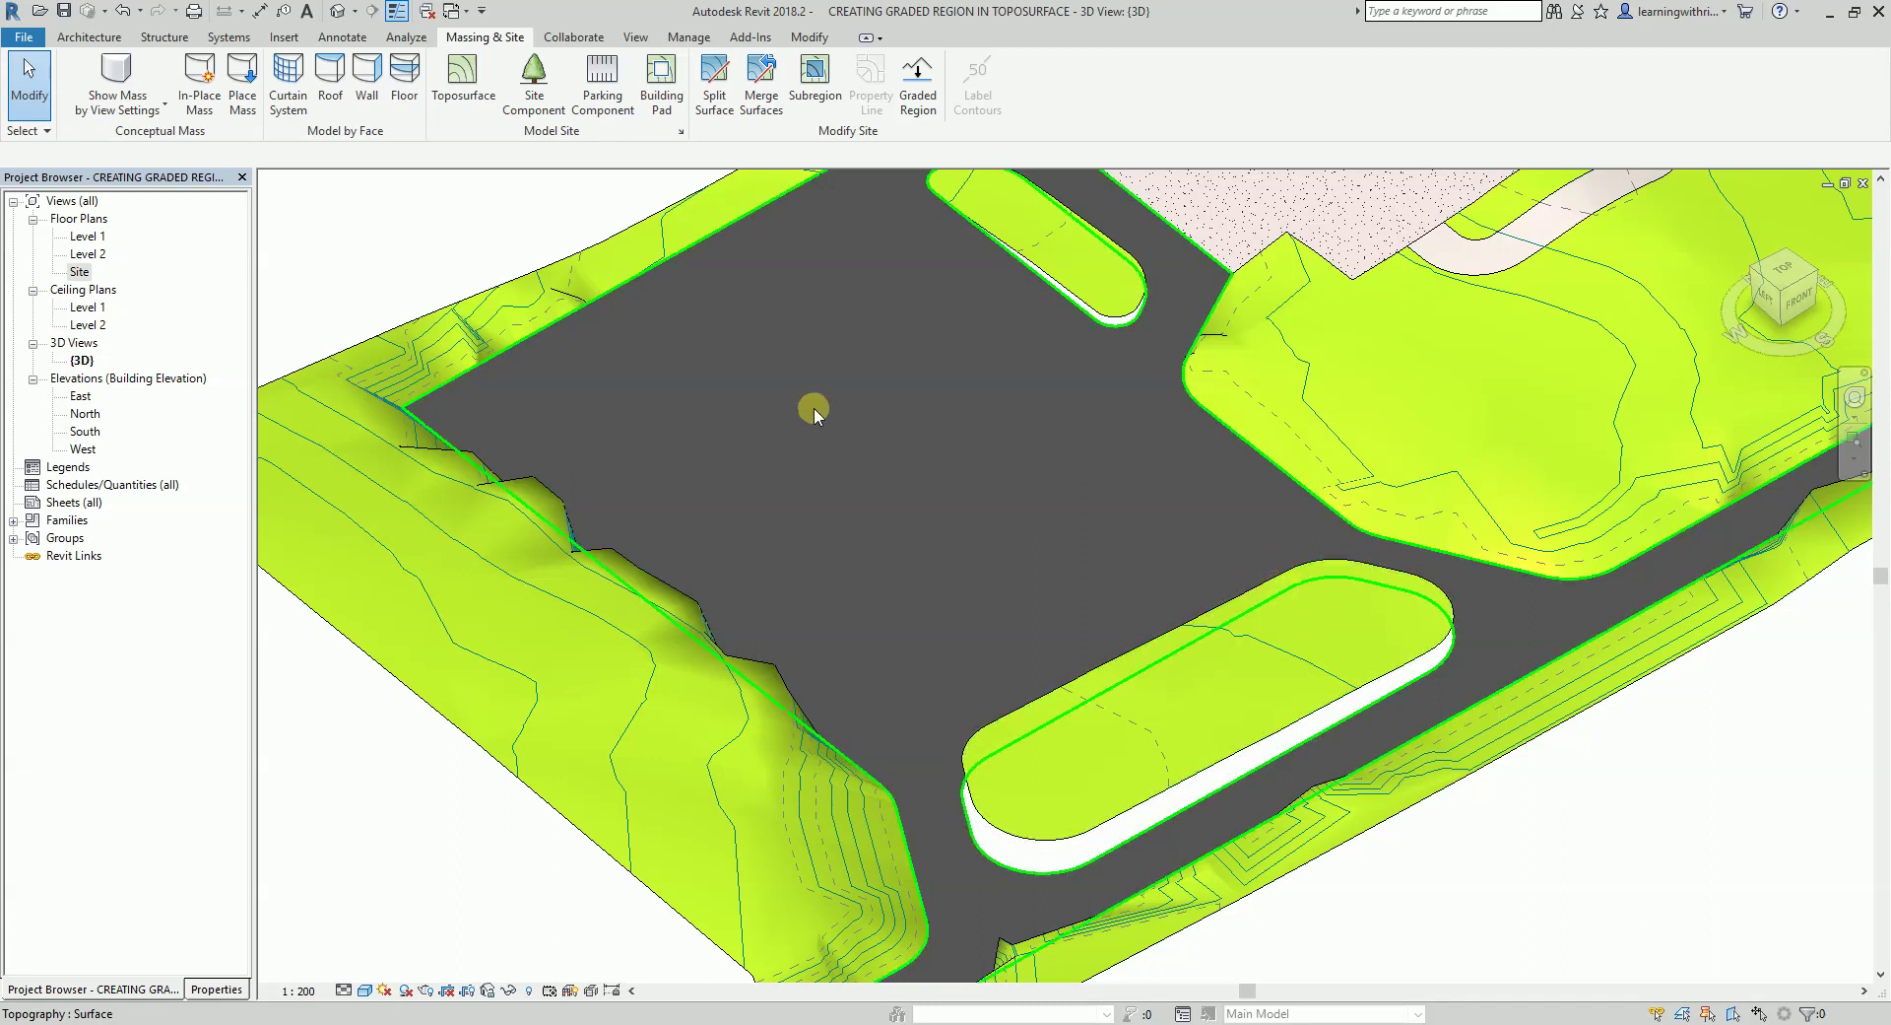
left_click(1133, 651)
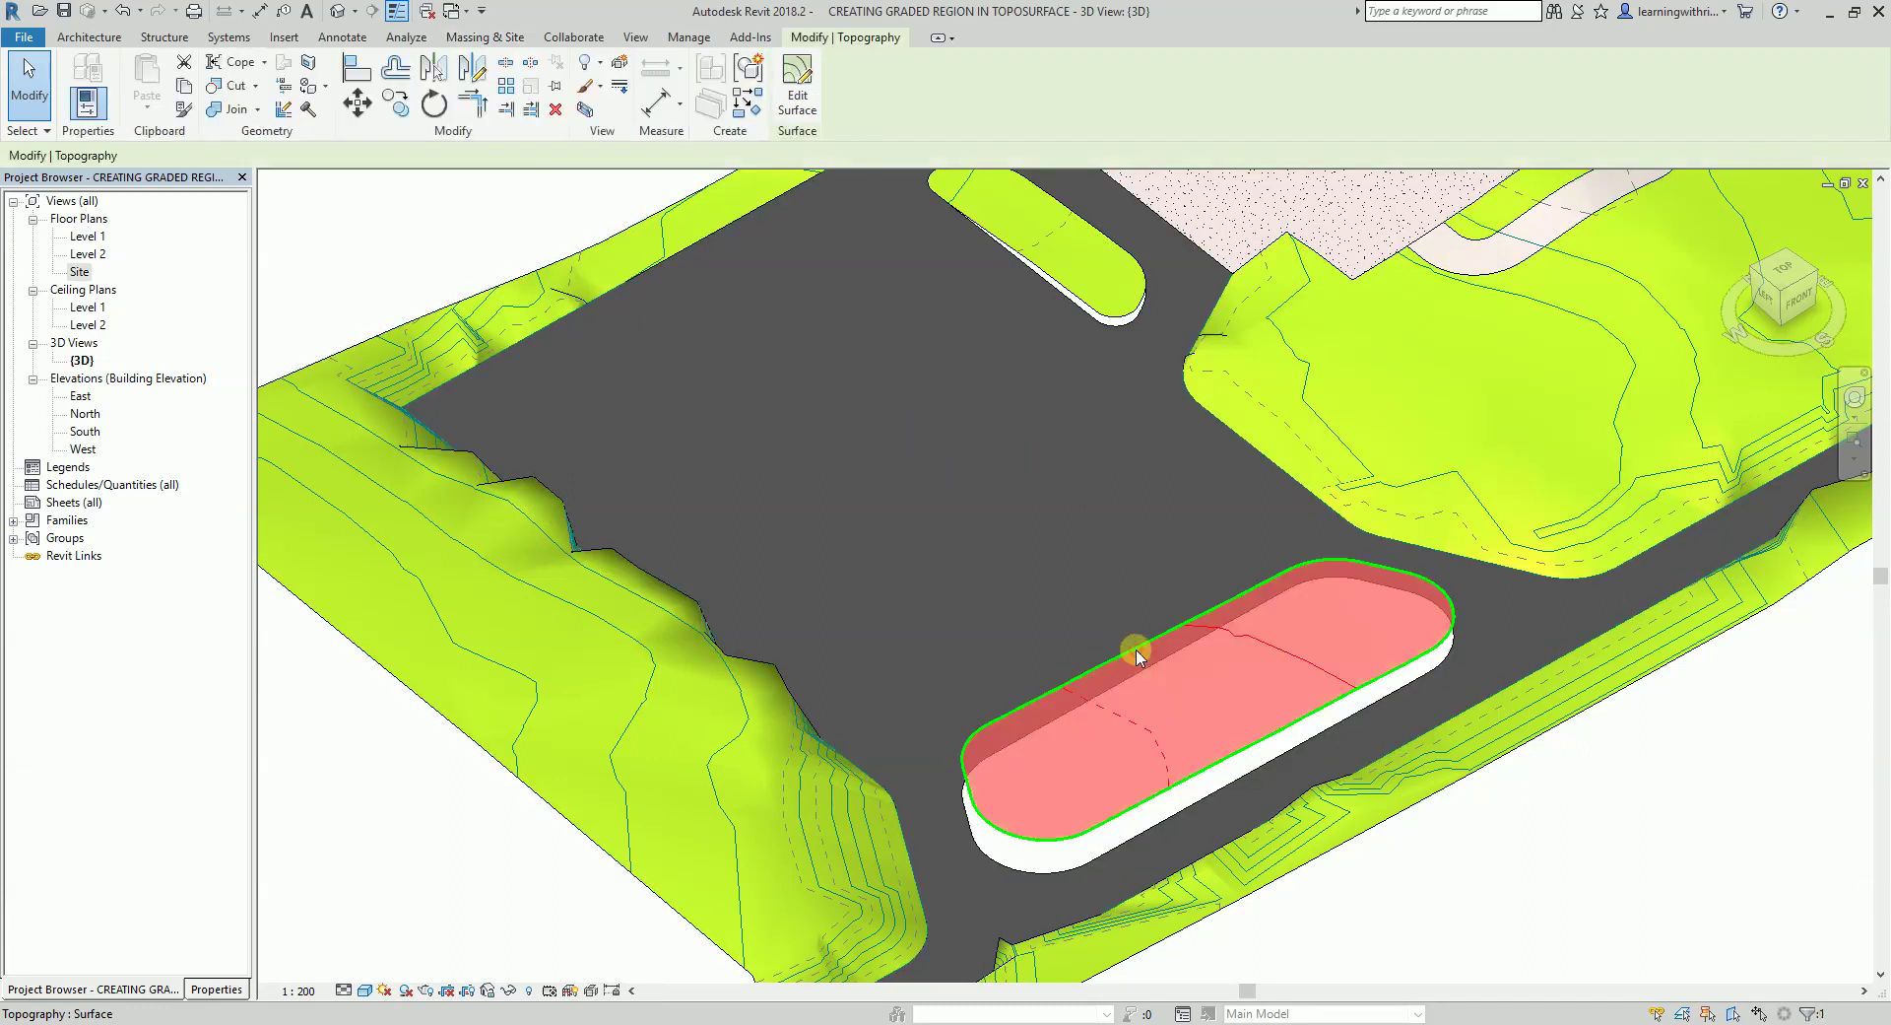
Step: On the Site plan, set all the oval island's boundary points to elevation 0 and finish its surface edit
left_click(794, 101)
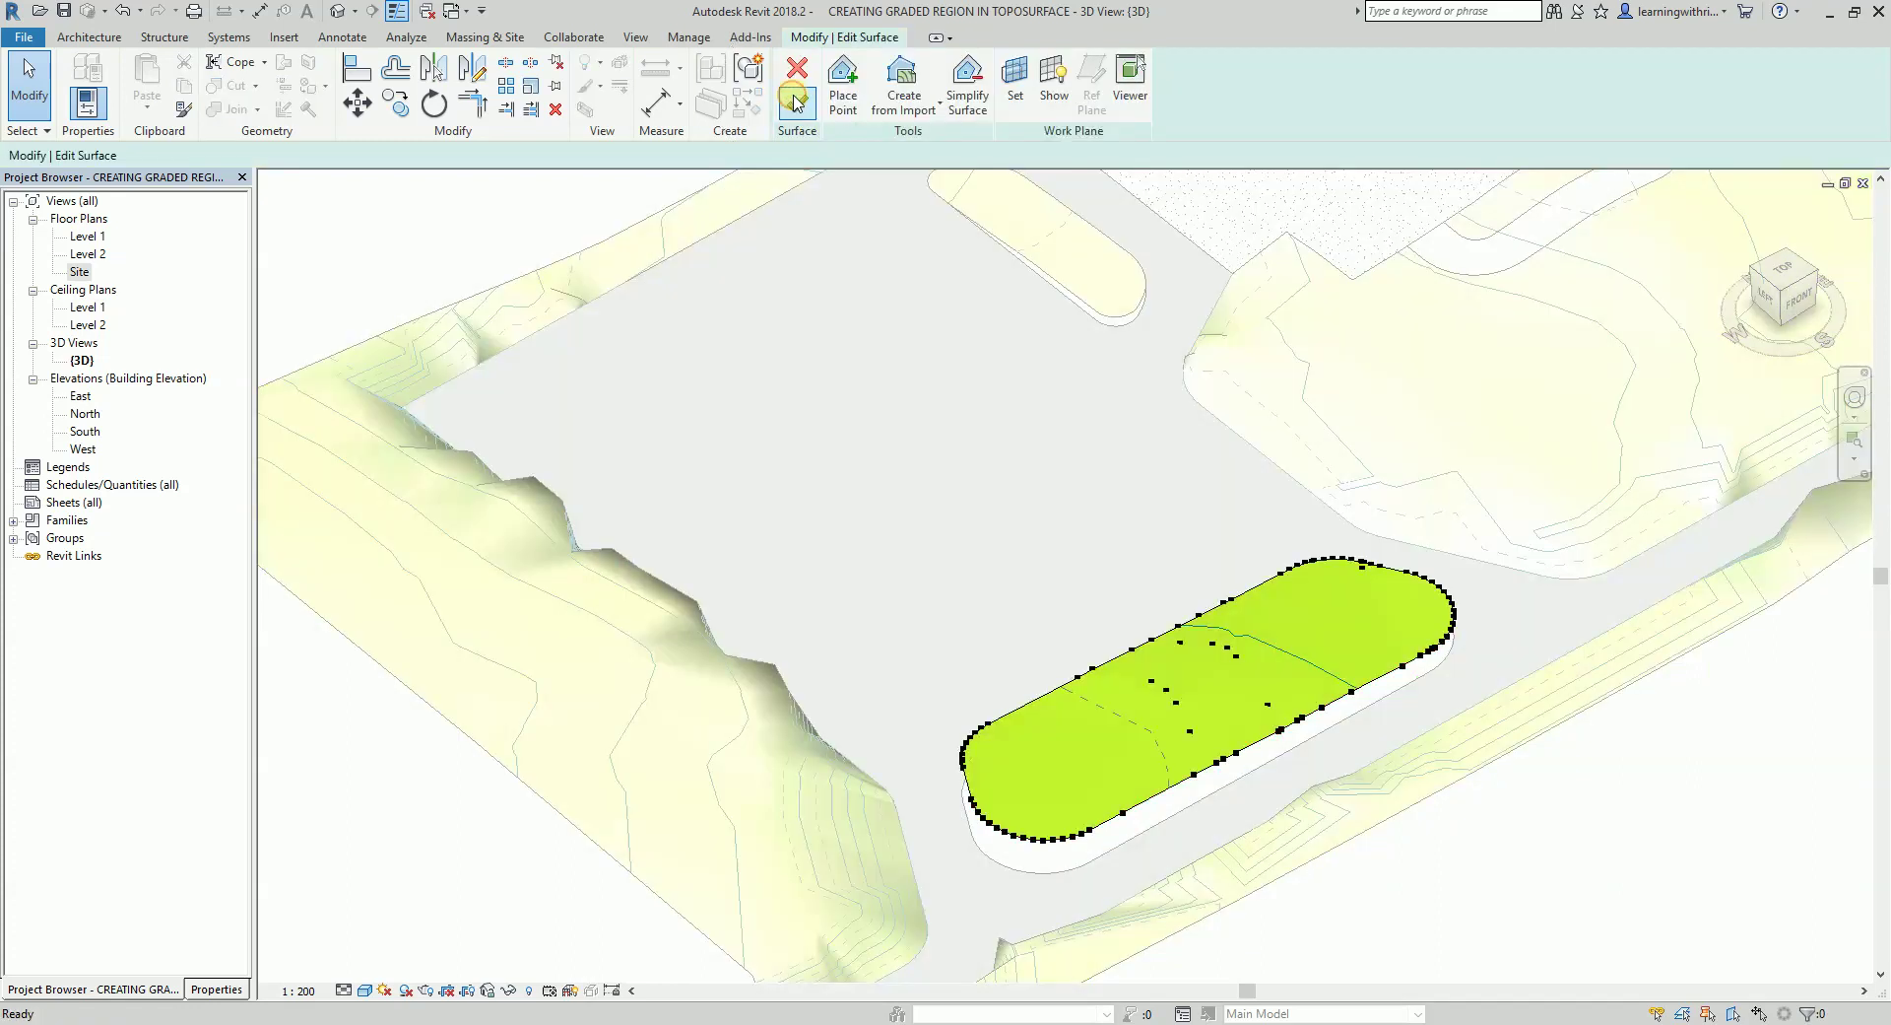
middle_click_drag(1212, 655, 1143, 942, "shift")
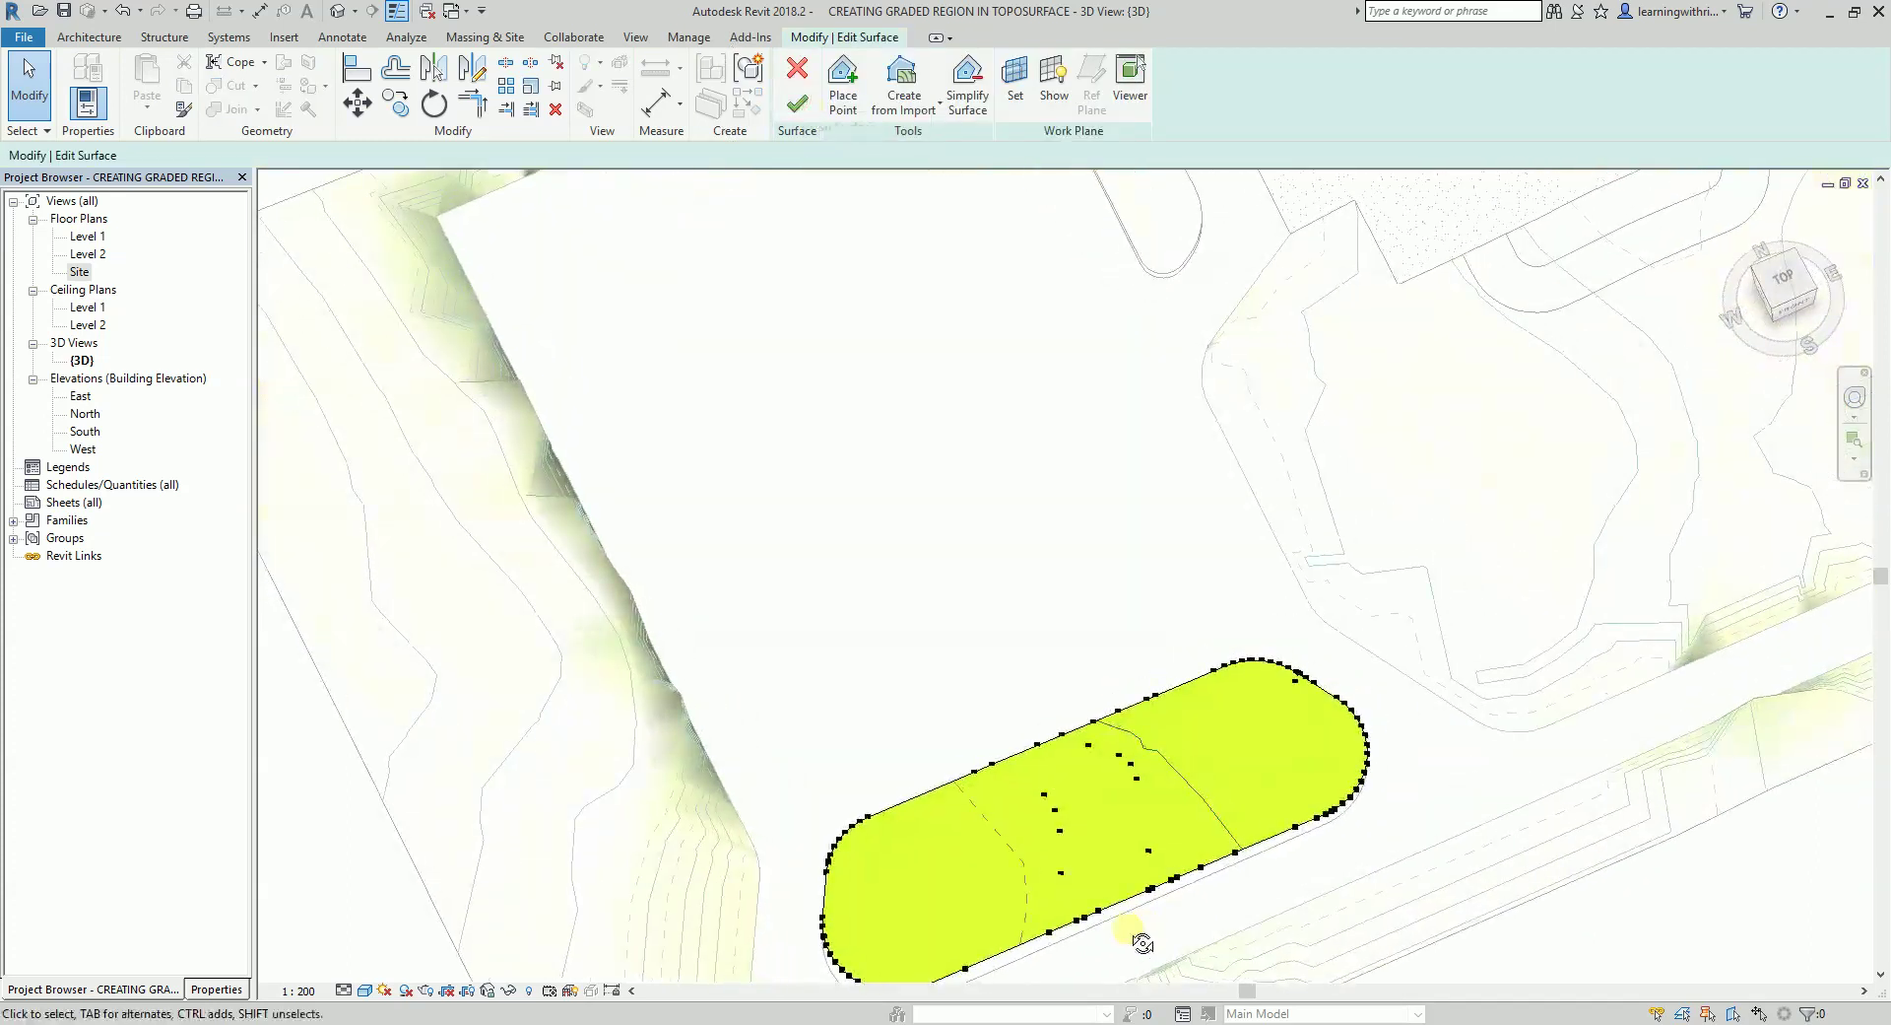
double_click(79, 271)
middle_click_drag(871, 617, 892, 192)
left_click_drag(693, 279, 1308, 548)
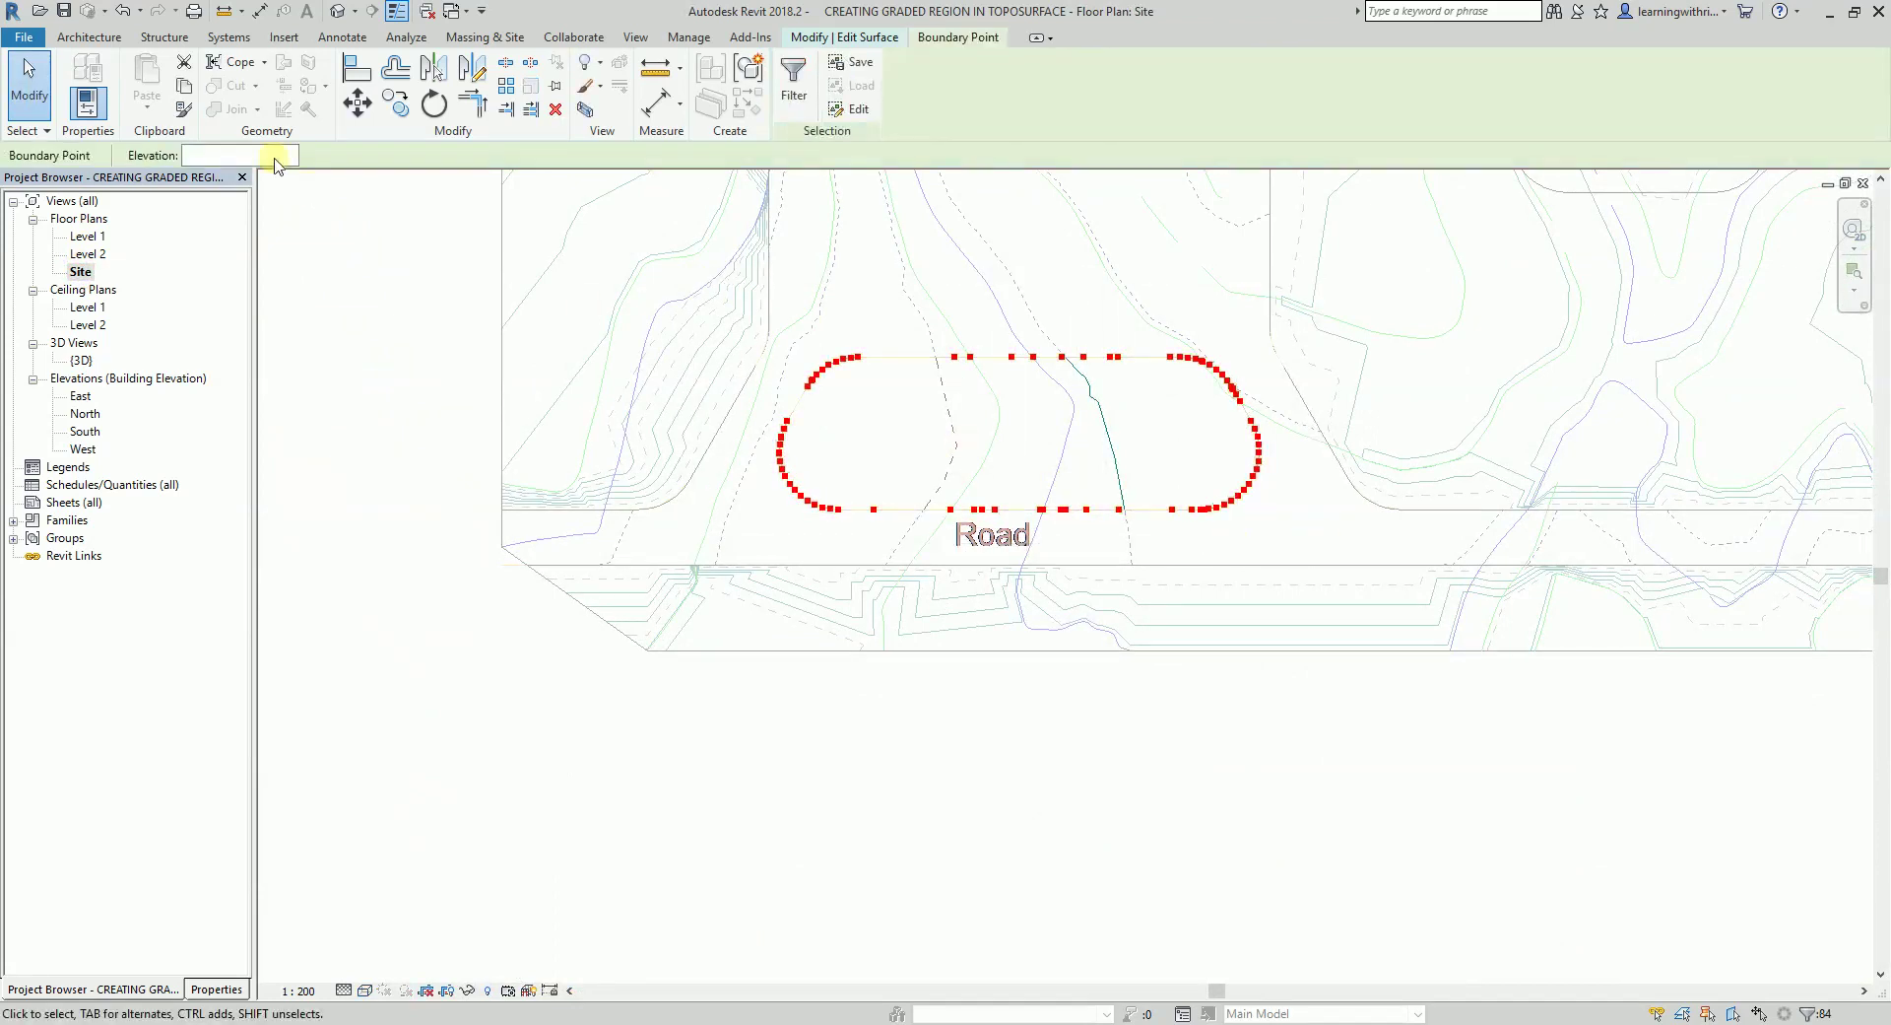
key("Return")
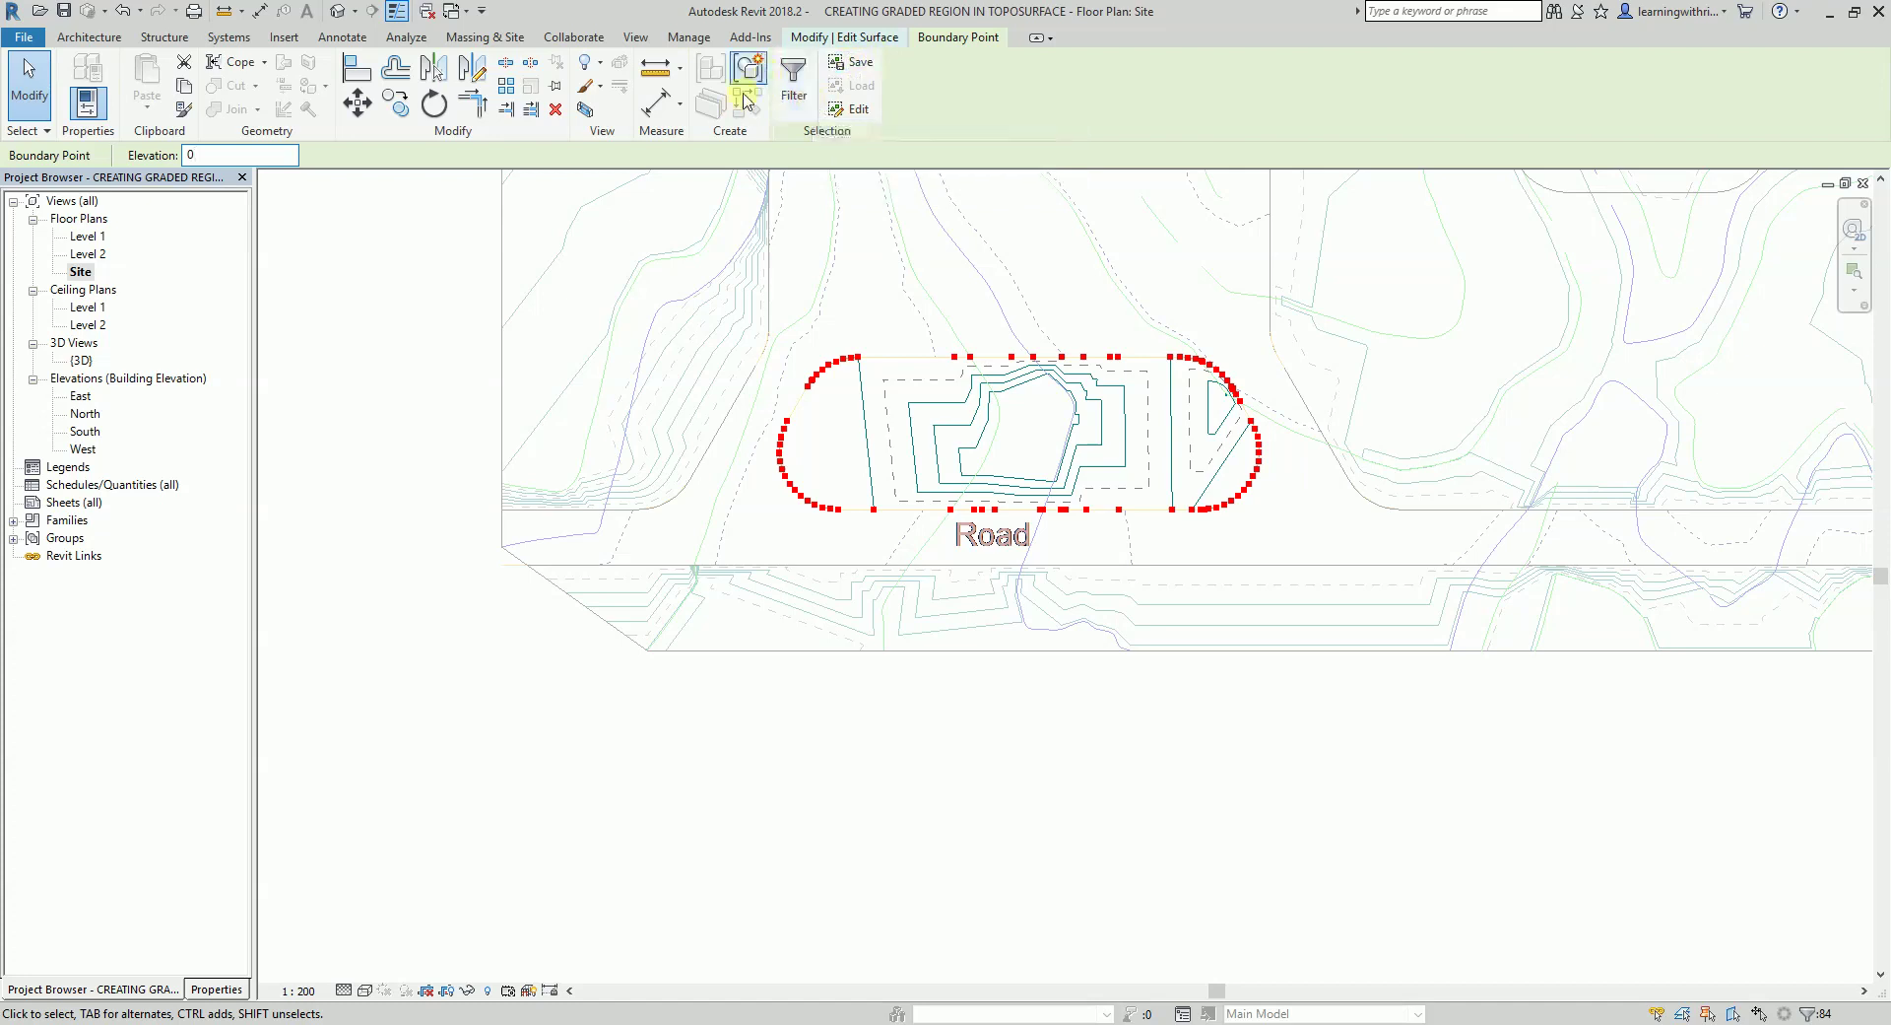
left_click(916, 793)
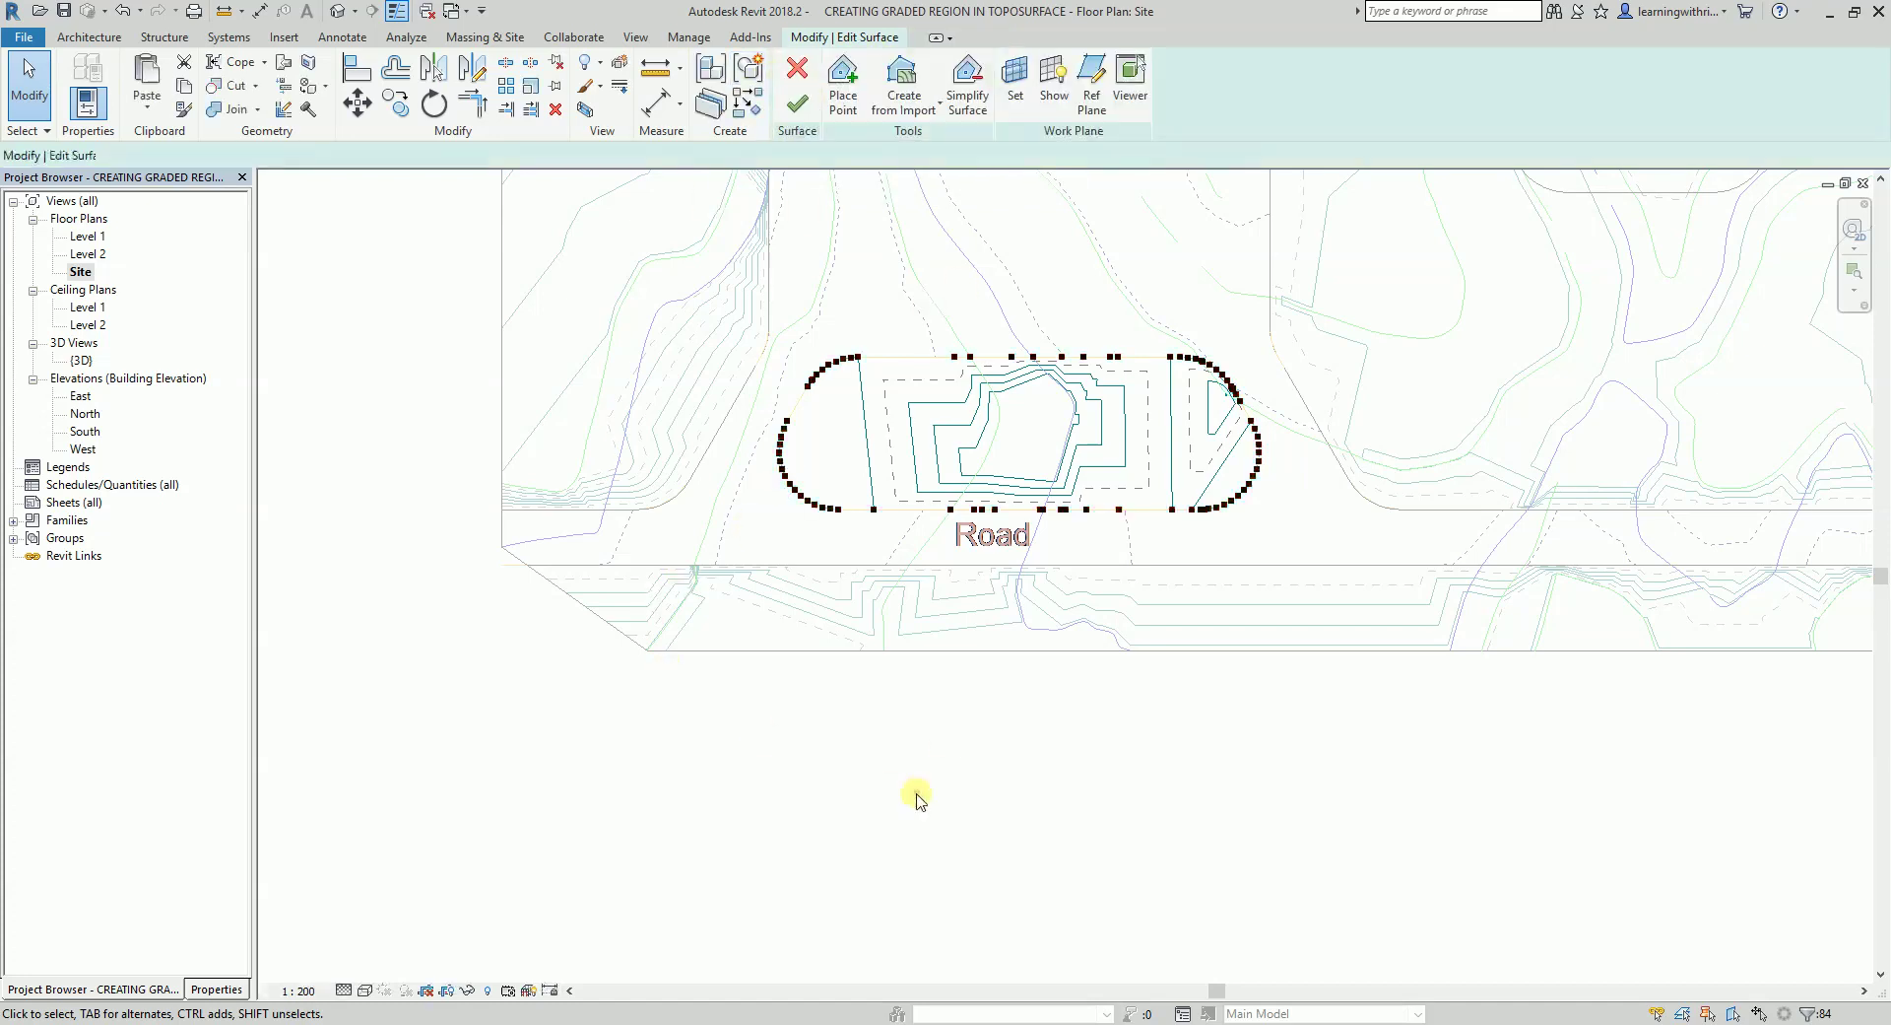
left_click(801, 111)
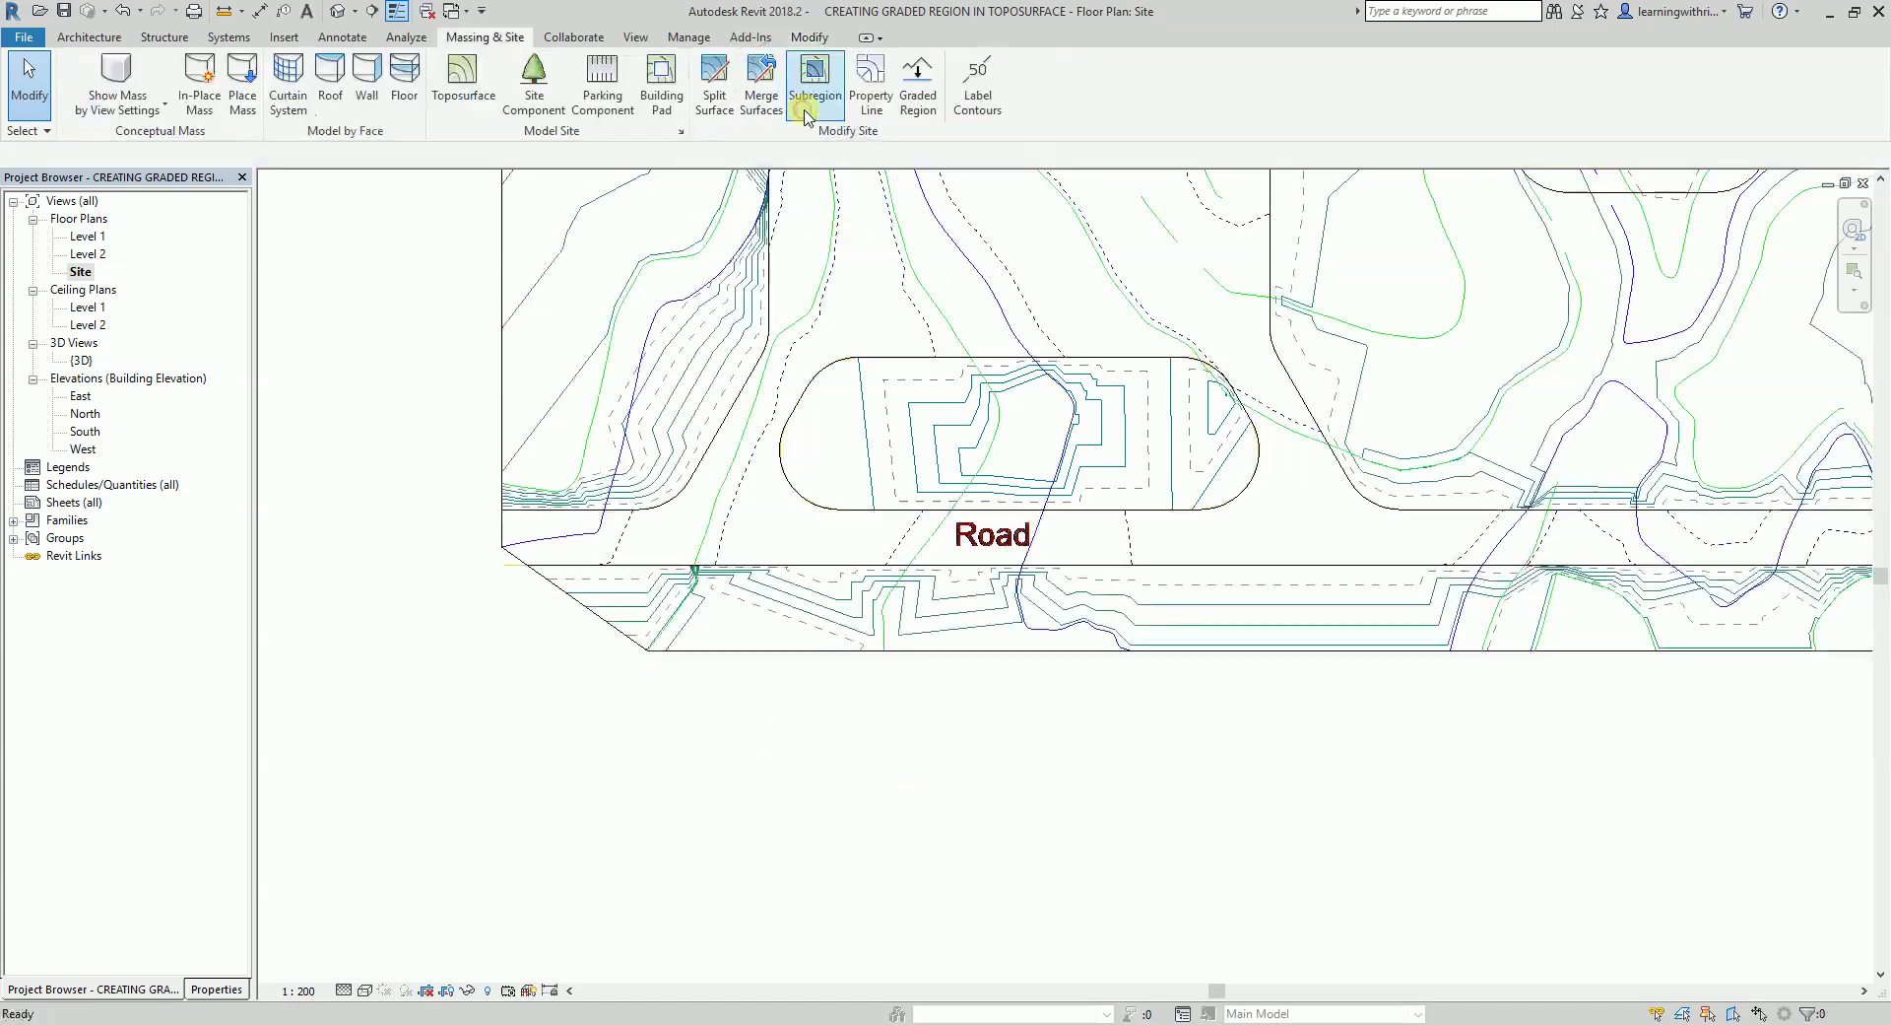
Step: Select the narrow island by the Building Pad, set its boundary points to elevation 0, and finish the edit
scroll(1186, 718, "down", 3)
scroll(1149, 423, "up", 3)
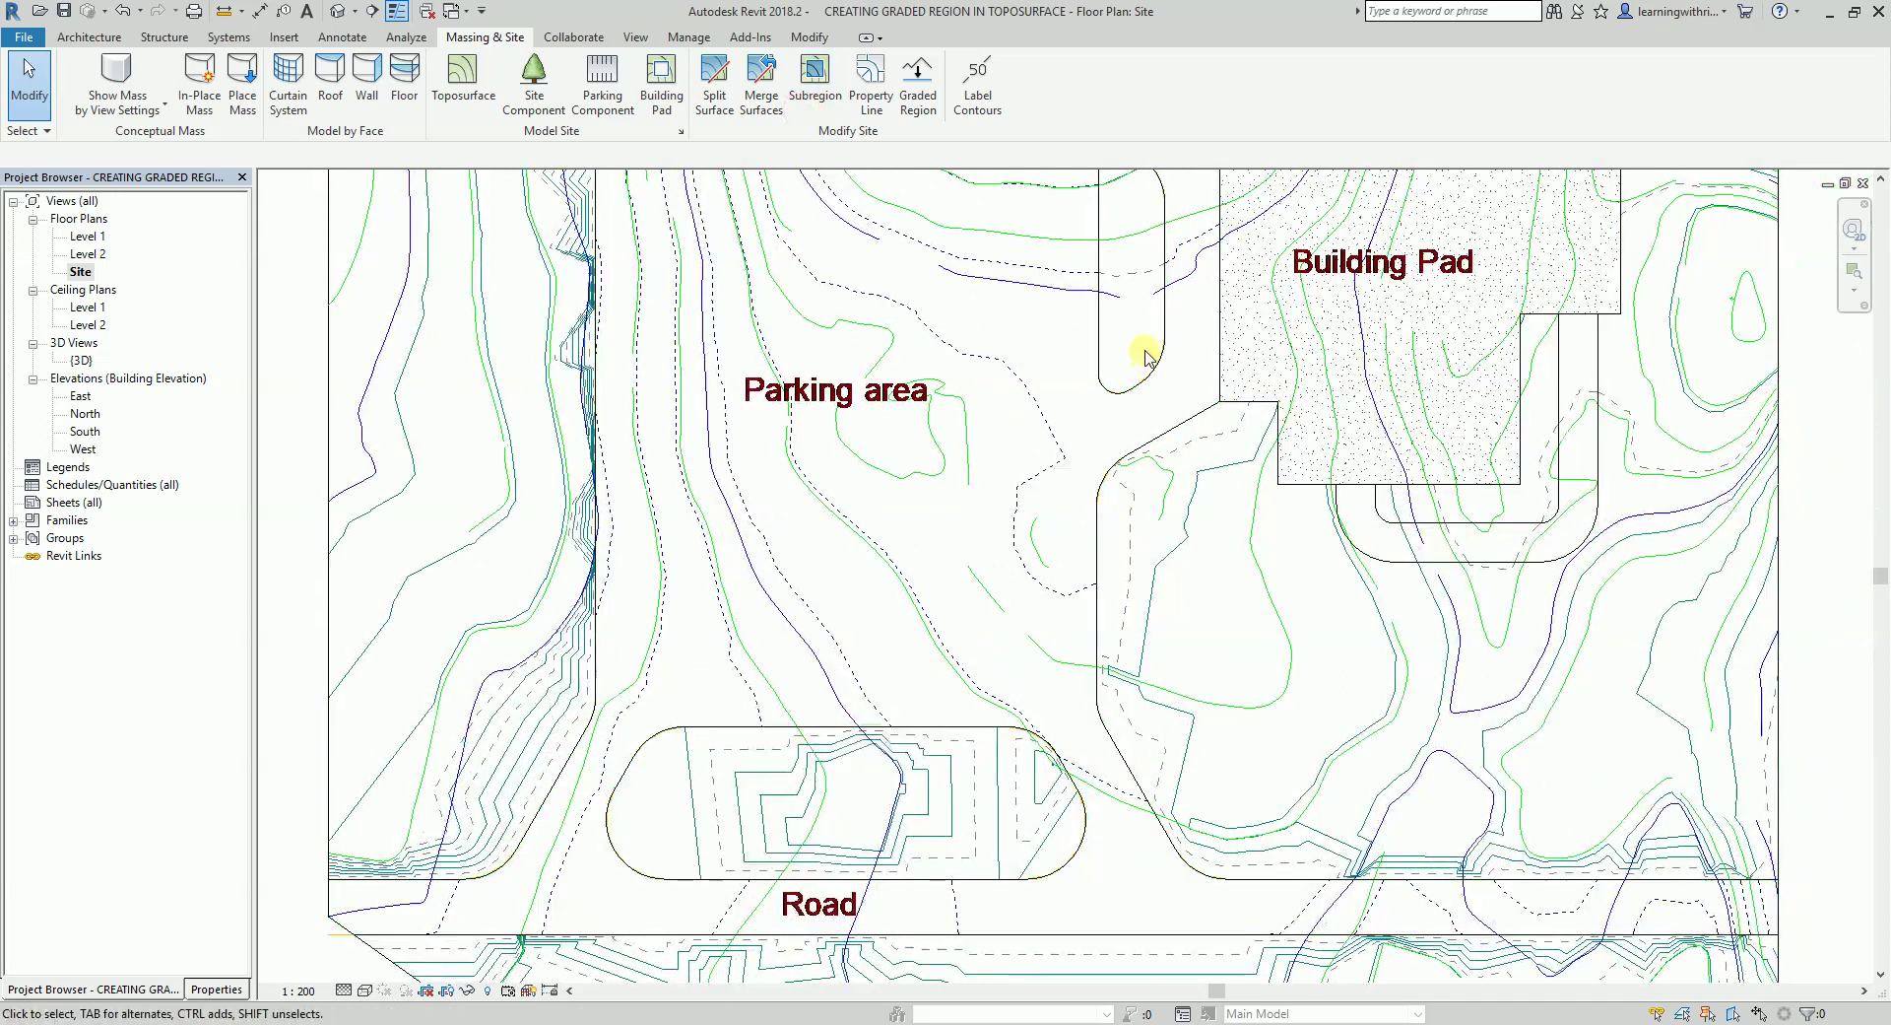
scroll(1133, 463, "up", 3)
left_click(1209, 453)
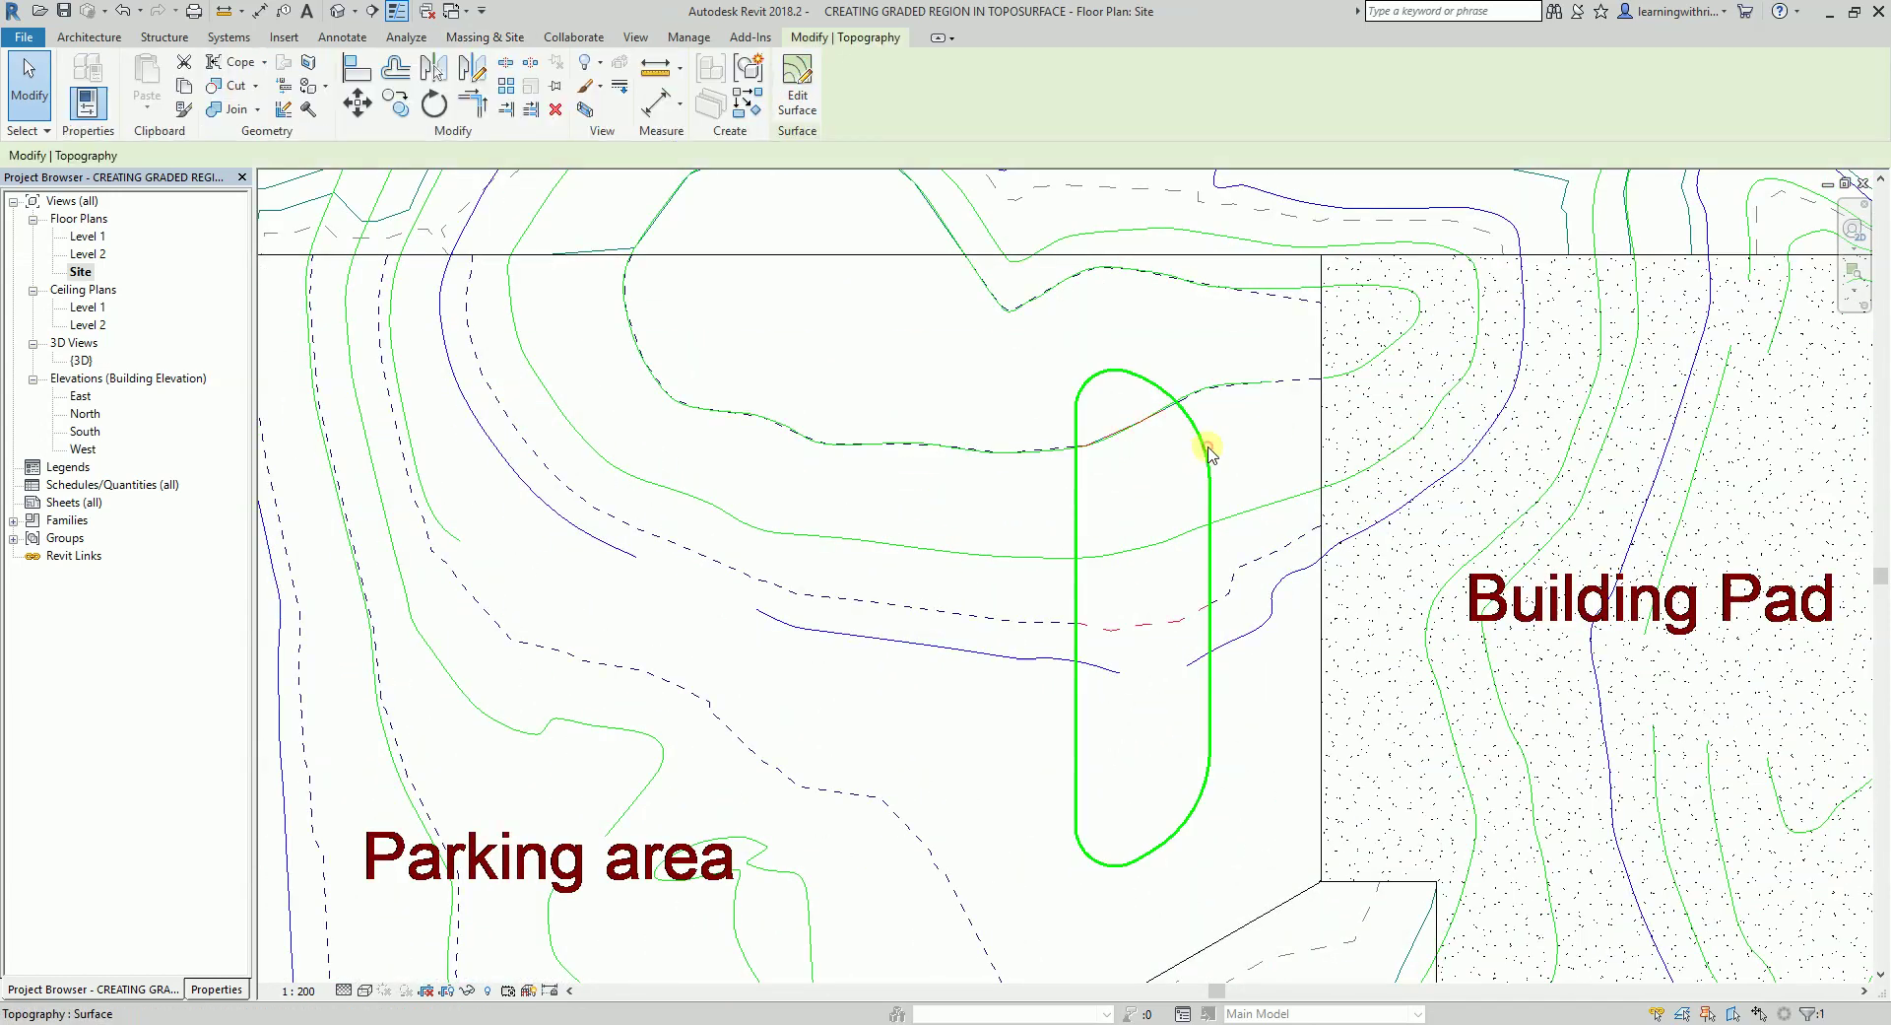
left_click(797, 79)
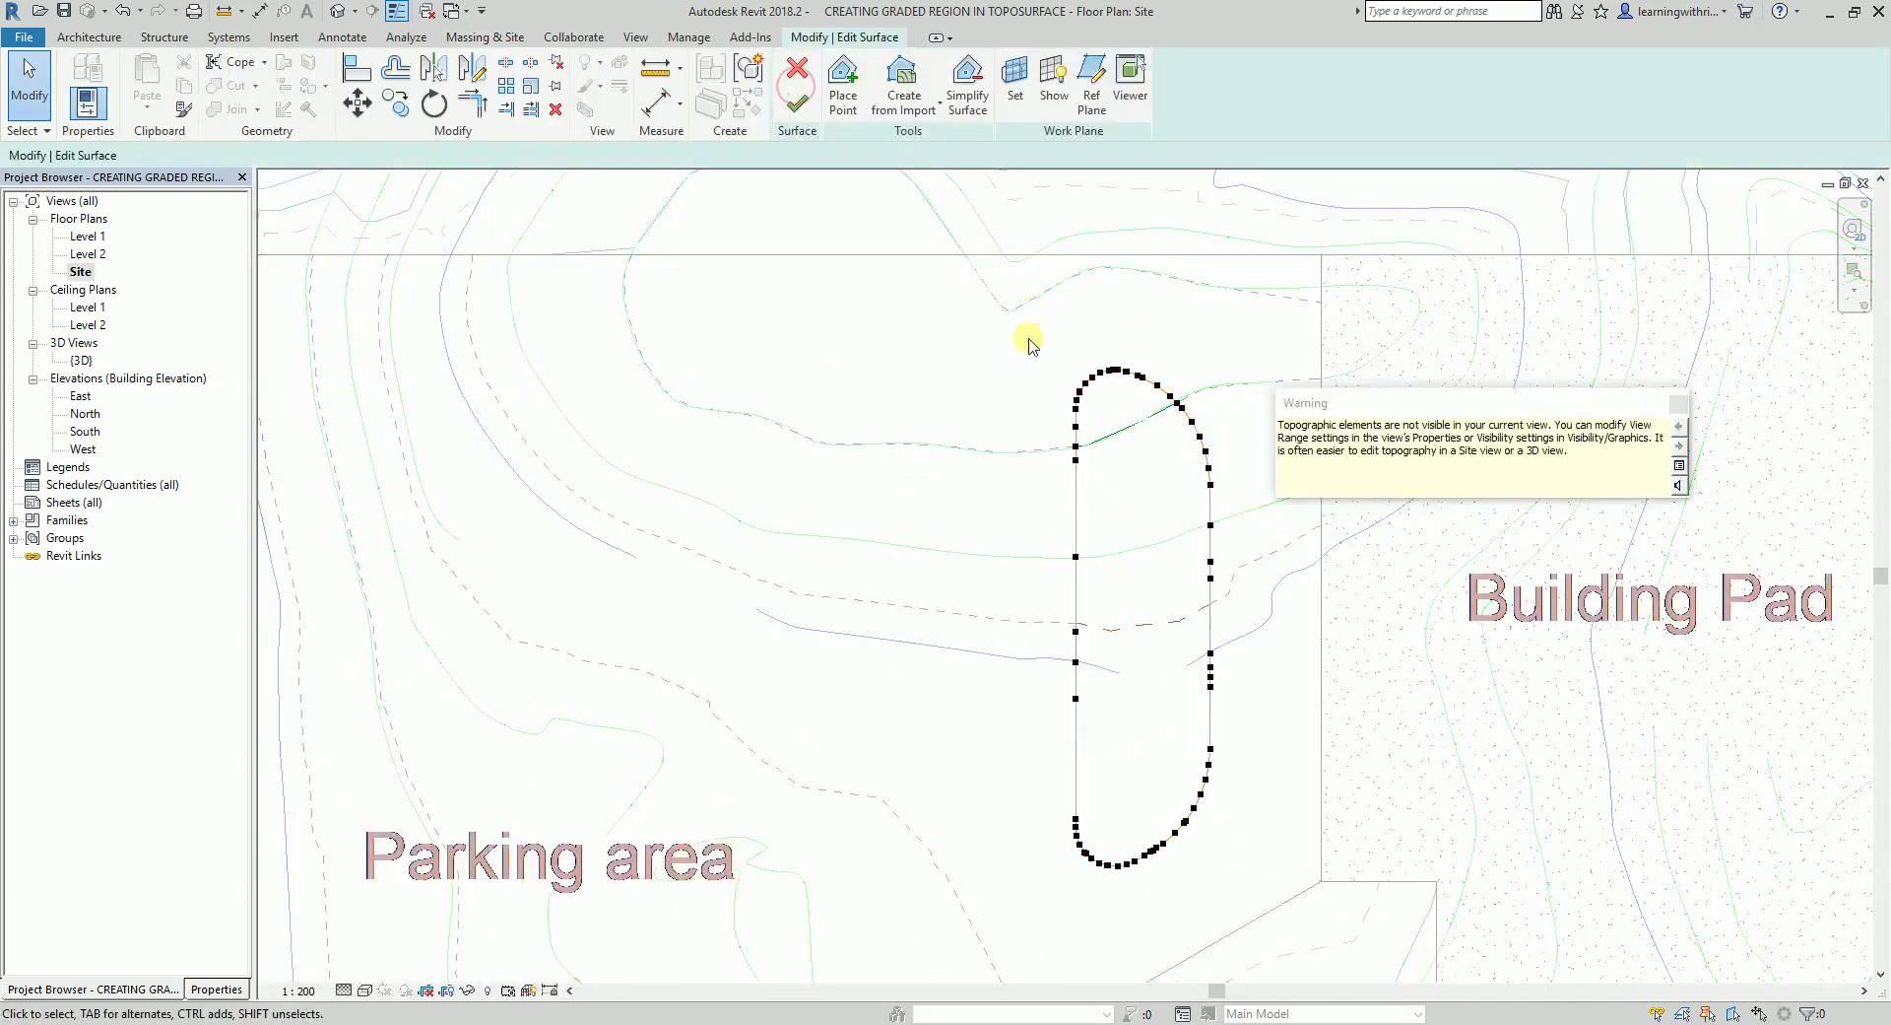
left_click_drag(978, 305, 1247, 918)
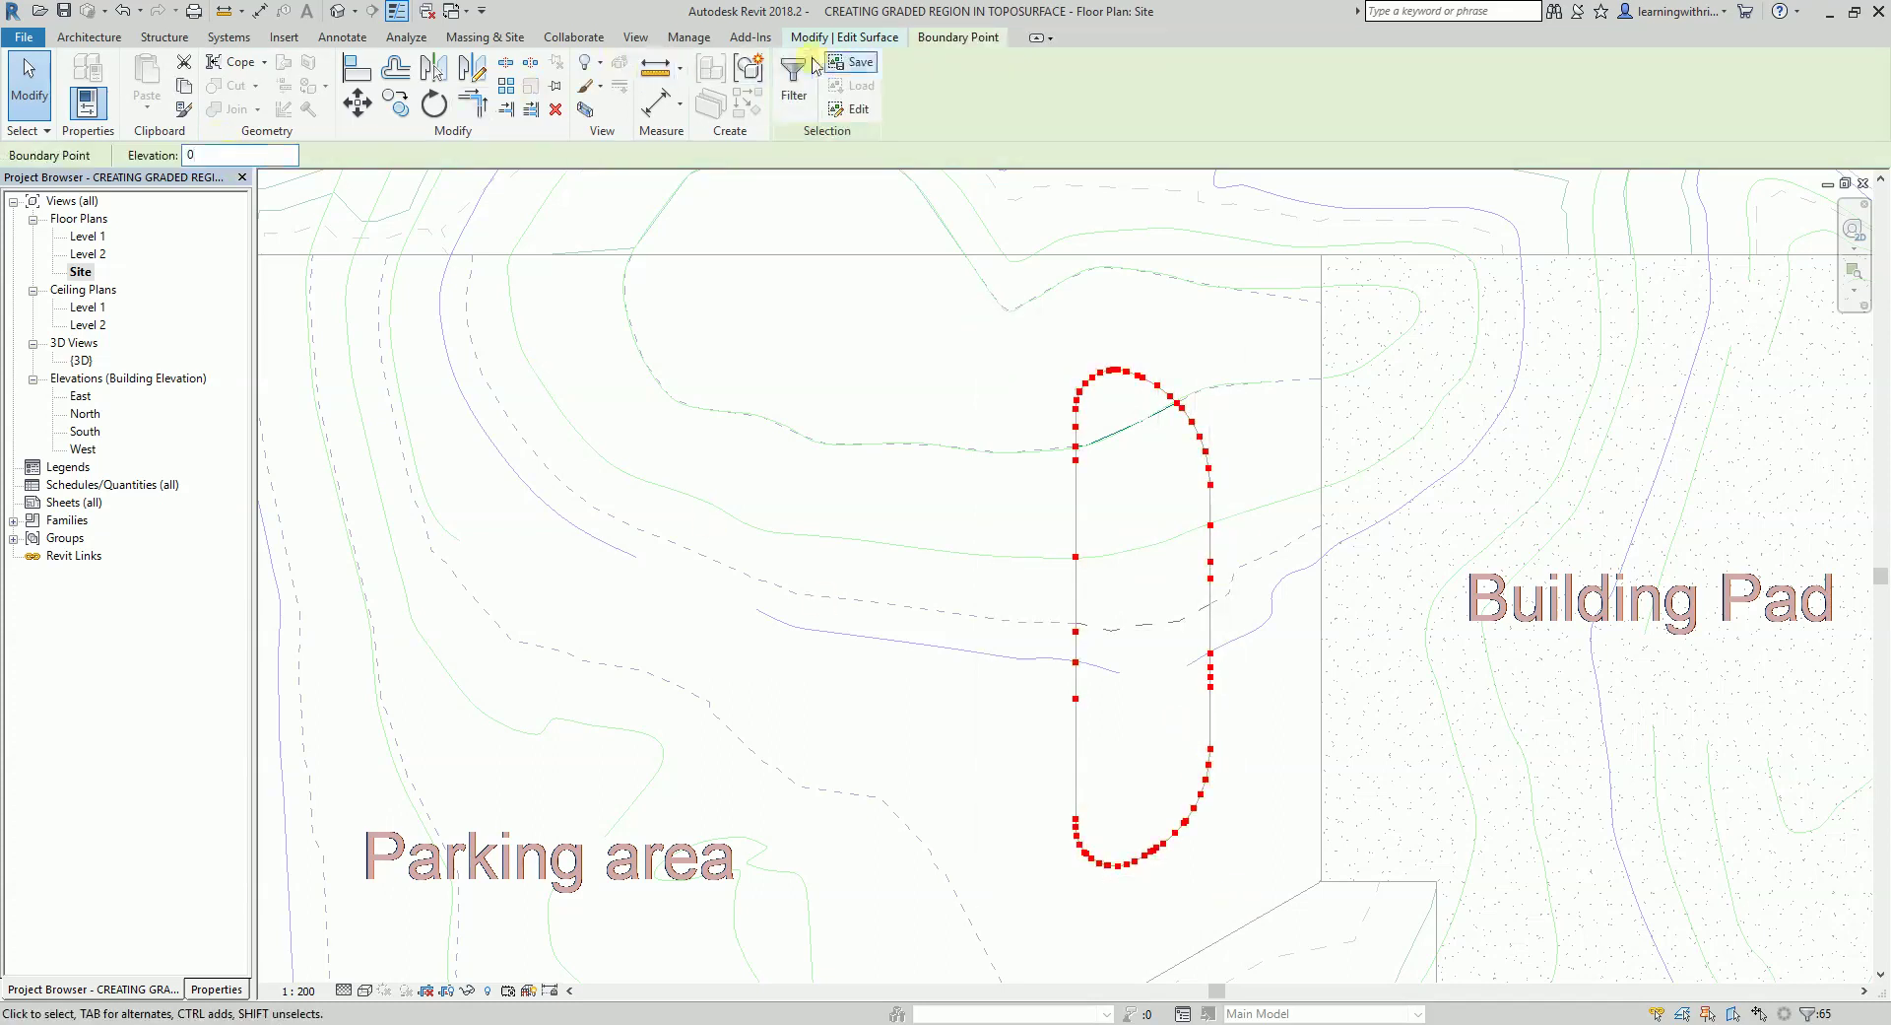
left_click(882, 39)
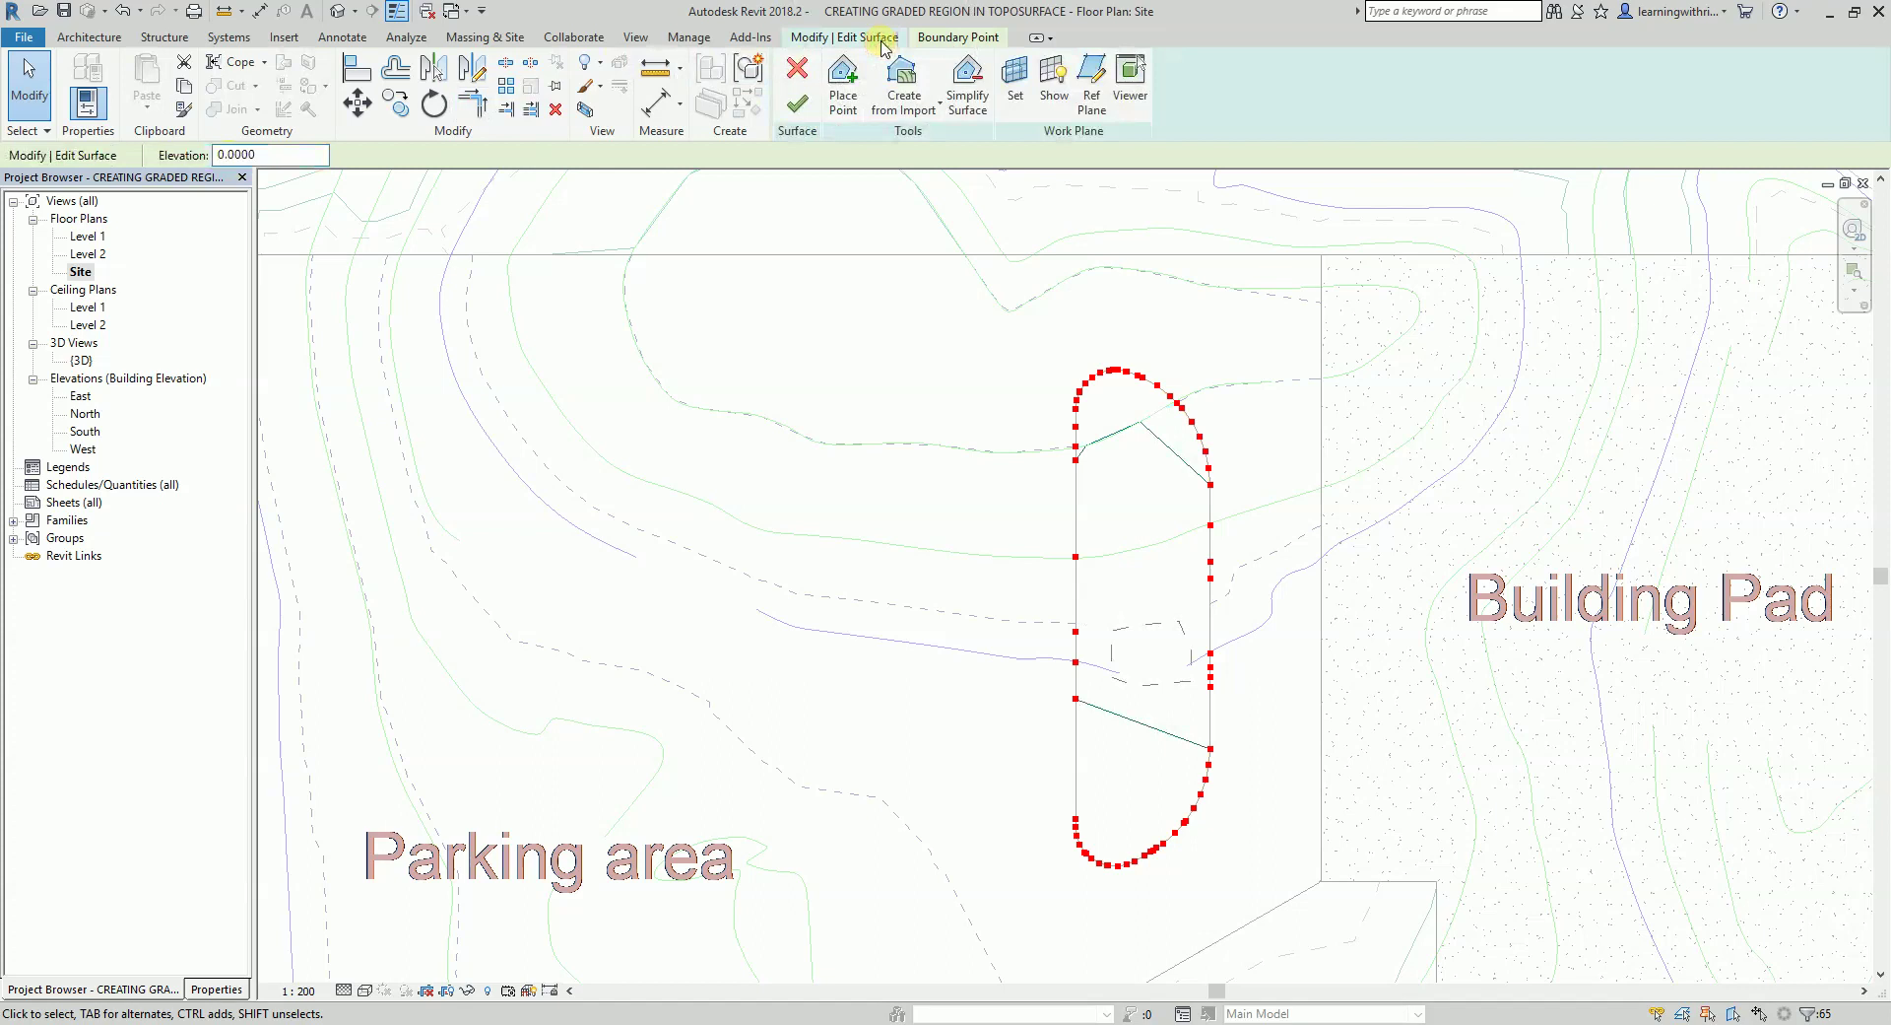
left_click(797, 103)
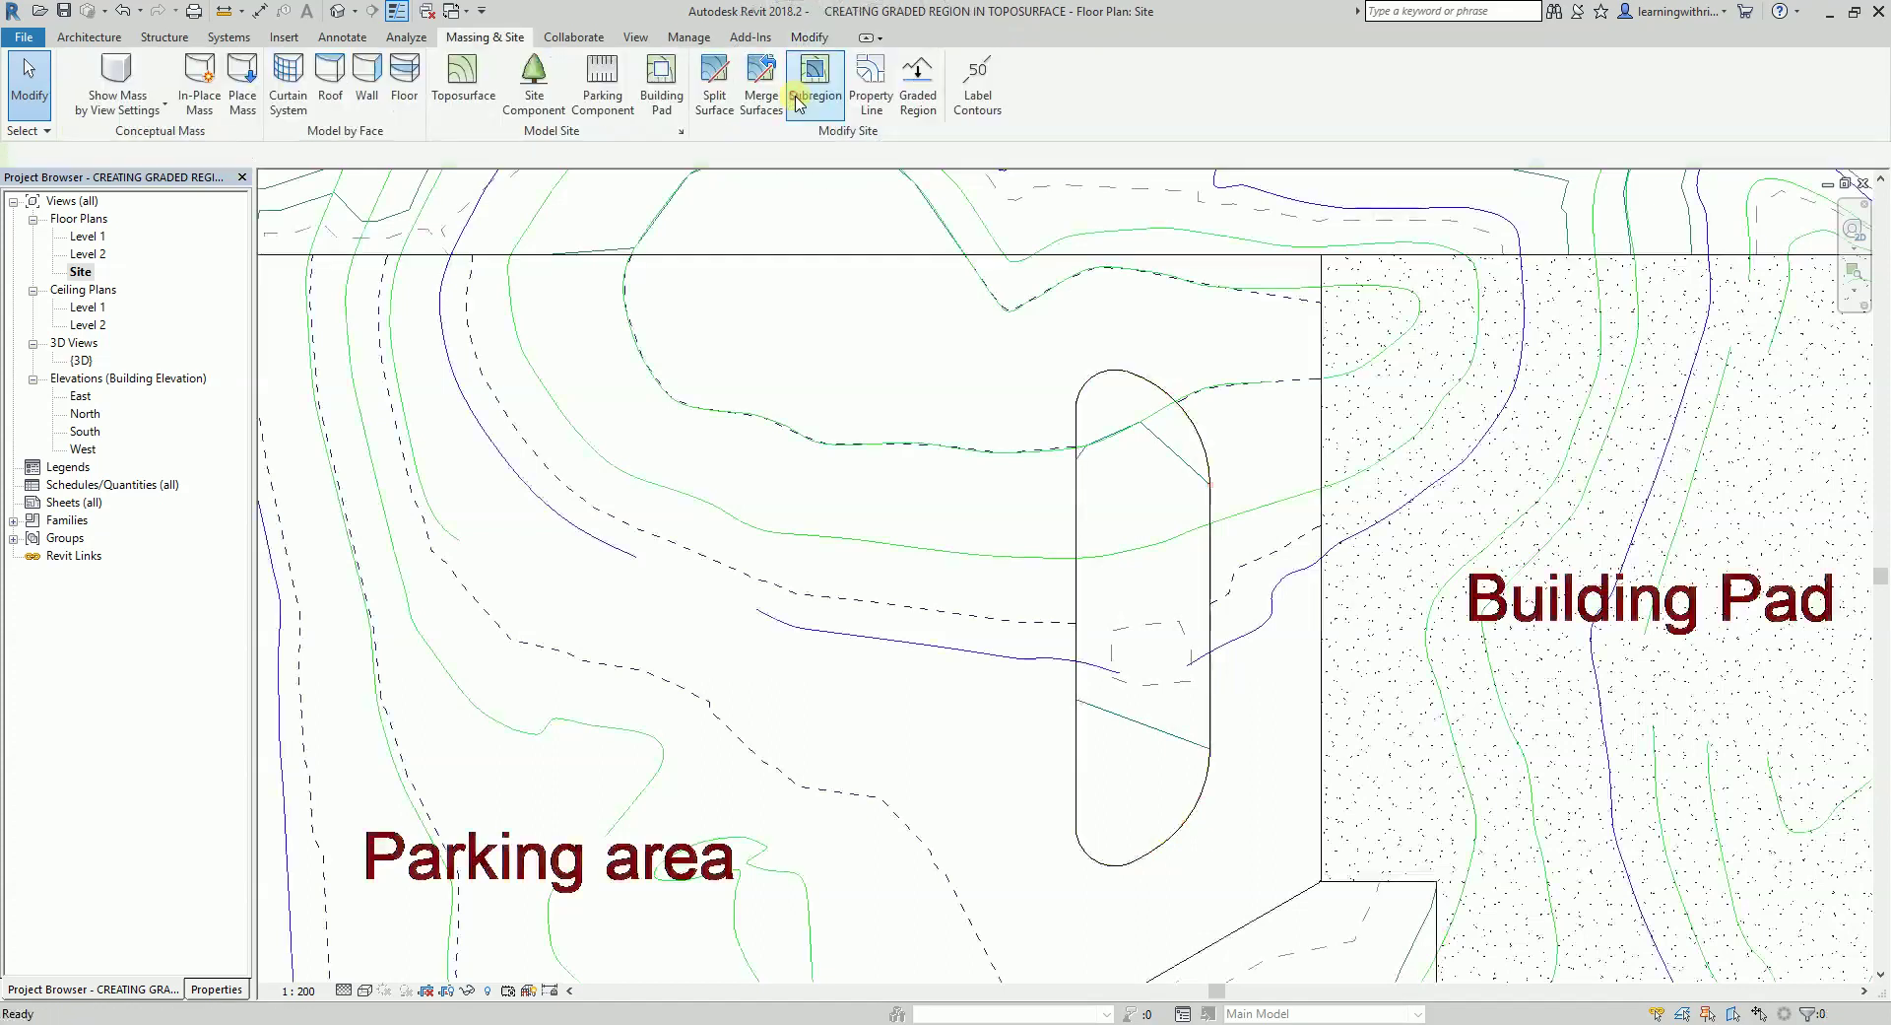
Step: Orbit and zoom the default 3D view over the flattened road, parking and islands, then reset to Home view
left_click(343, 13)
middle_click_drag(1025, 553, 1229, 397, "shift")
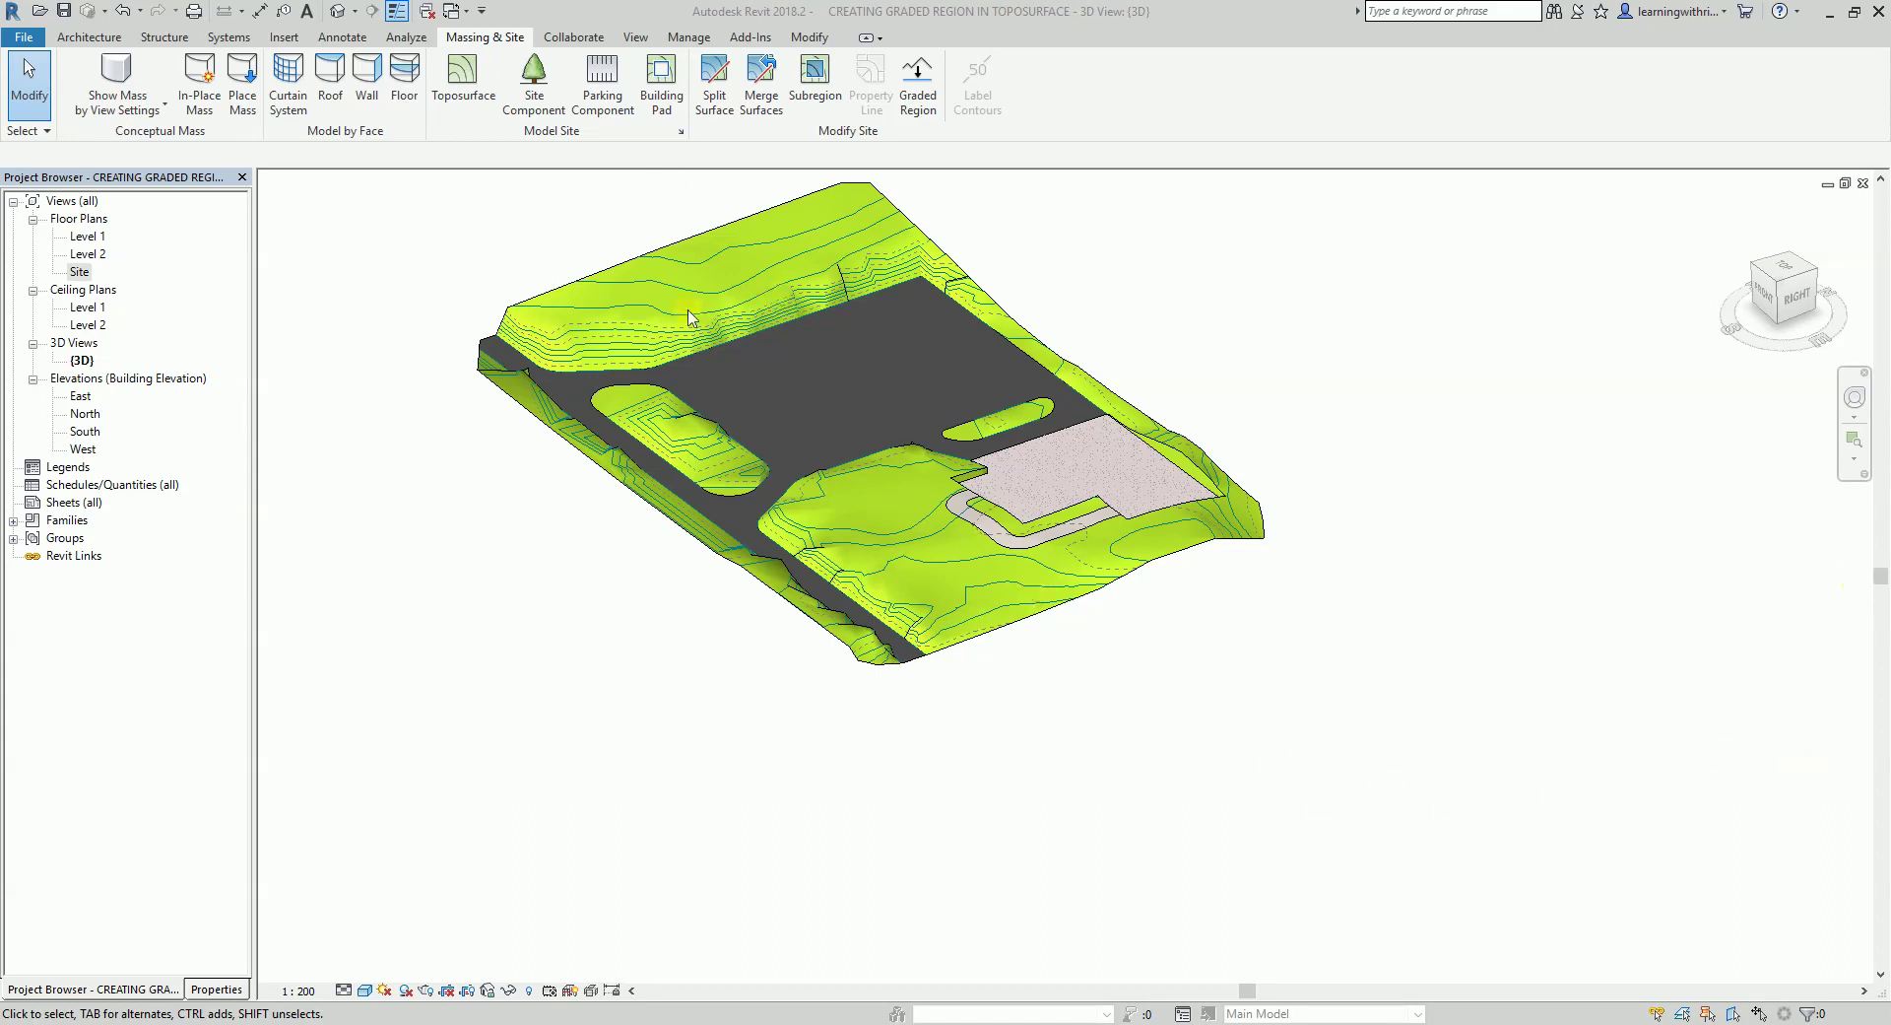
scroll(690, 317, "up", 3)
scroll(1387, 508, "up", 2)
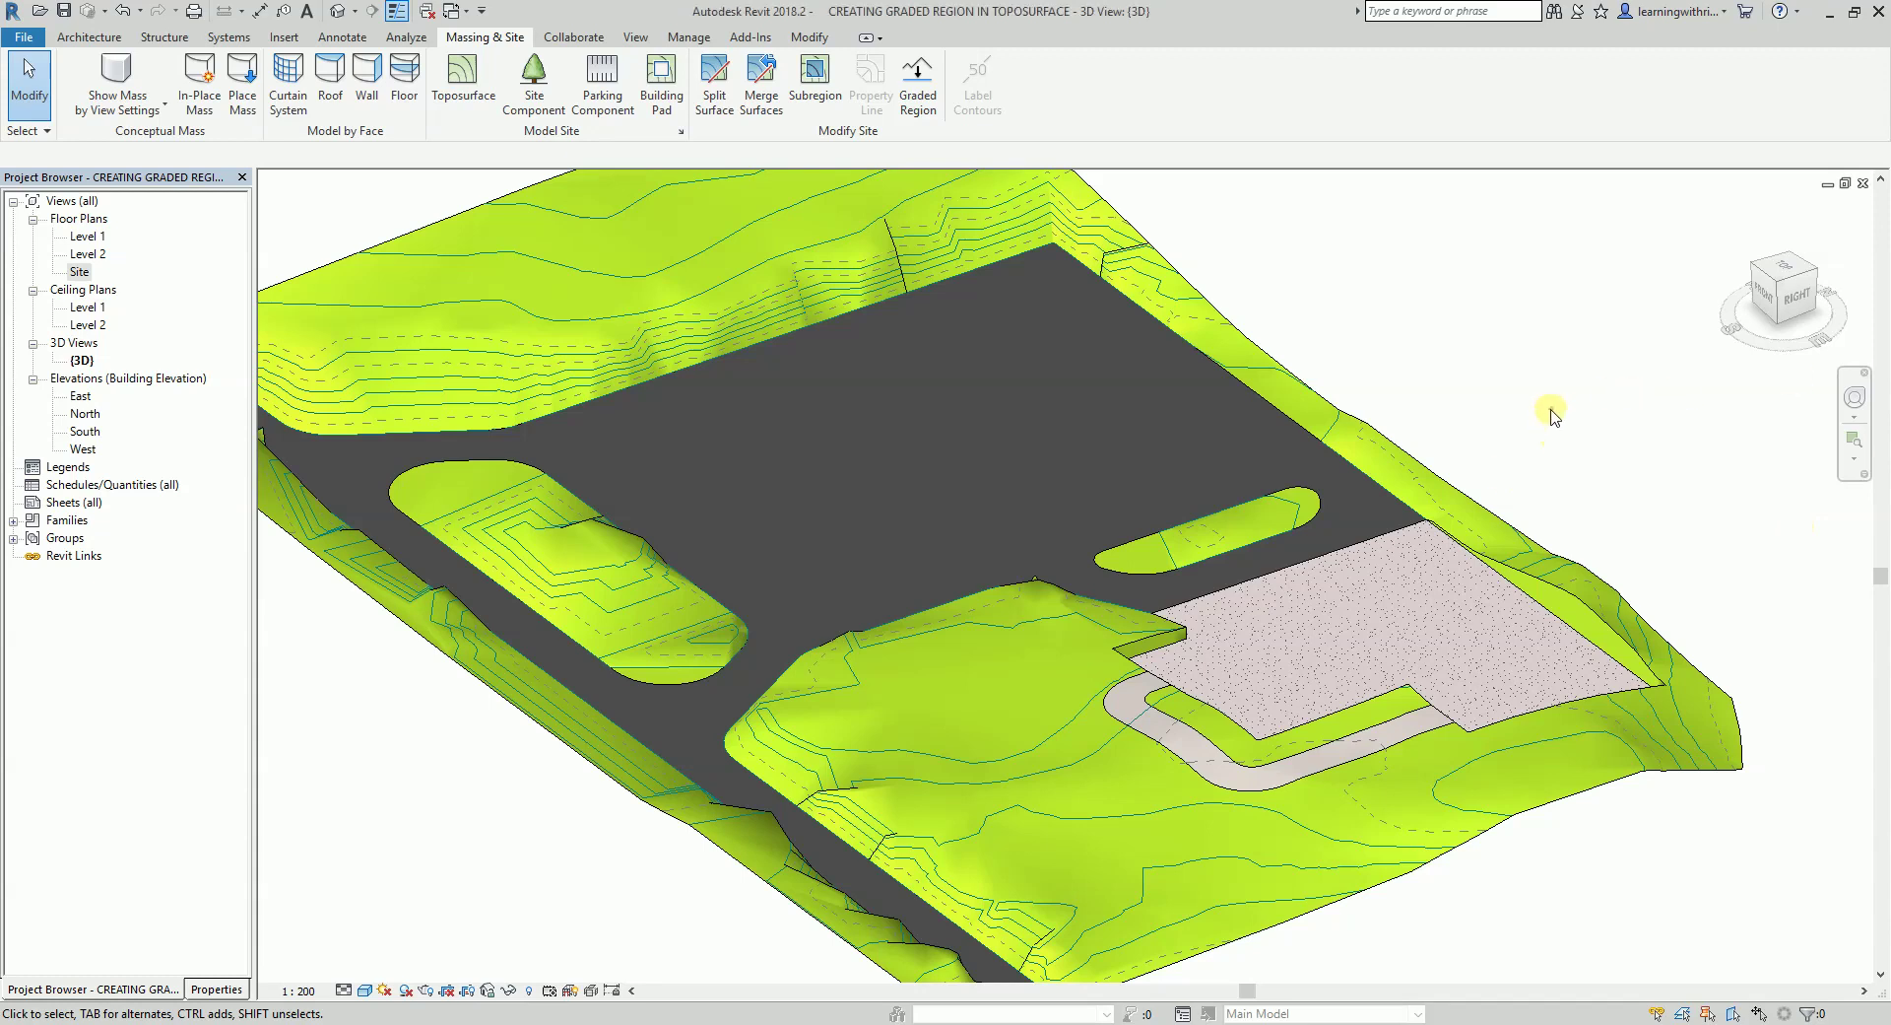
left_click(1741, 213)
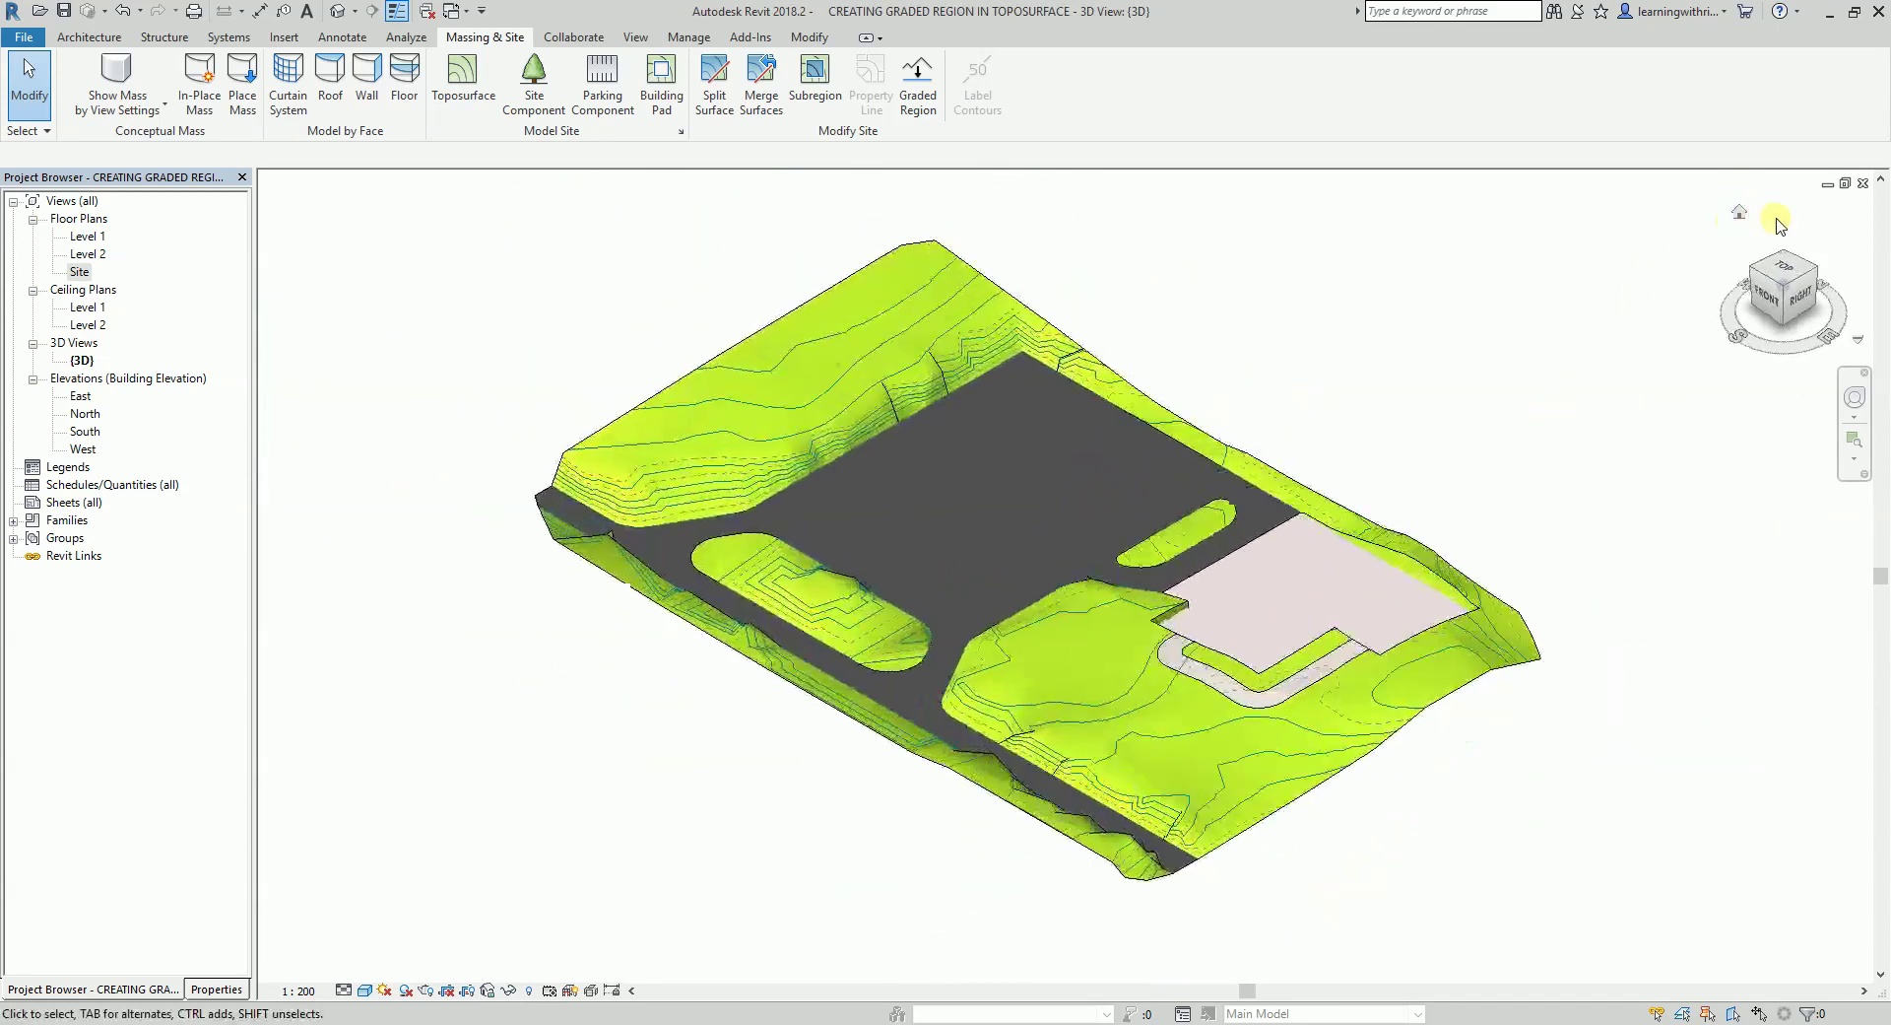